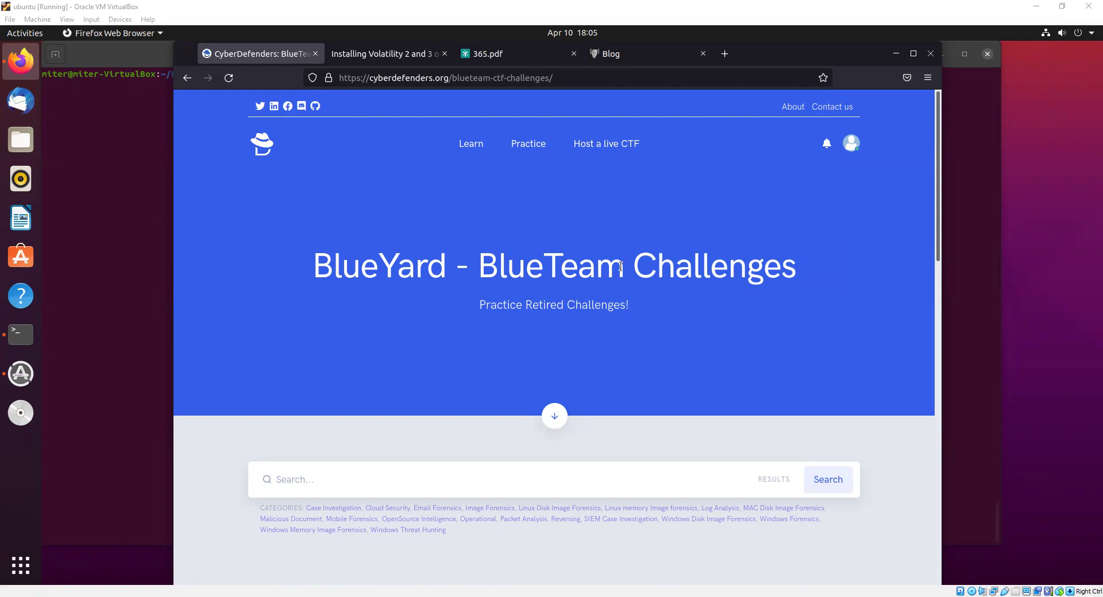
# - Search the BlueYard BlueTeam challenges for "memory"
pyautogui.scroll(-7, 469, 401)
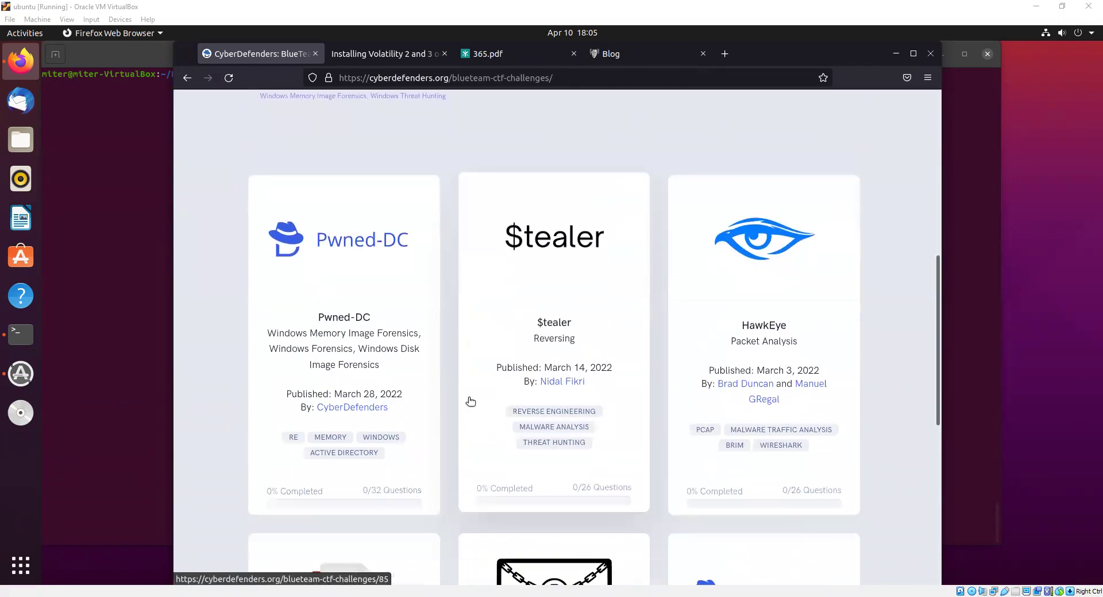
pyautogui.scroll(-4, 469, 396)
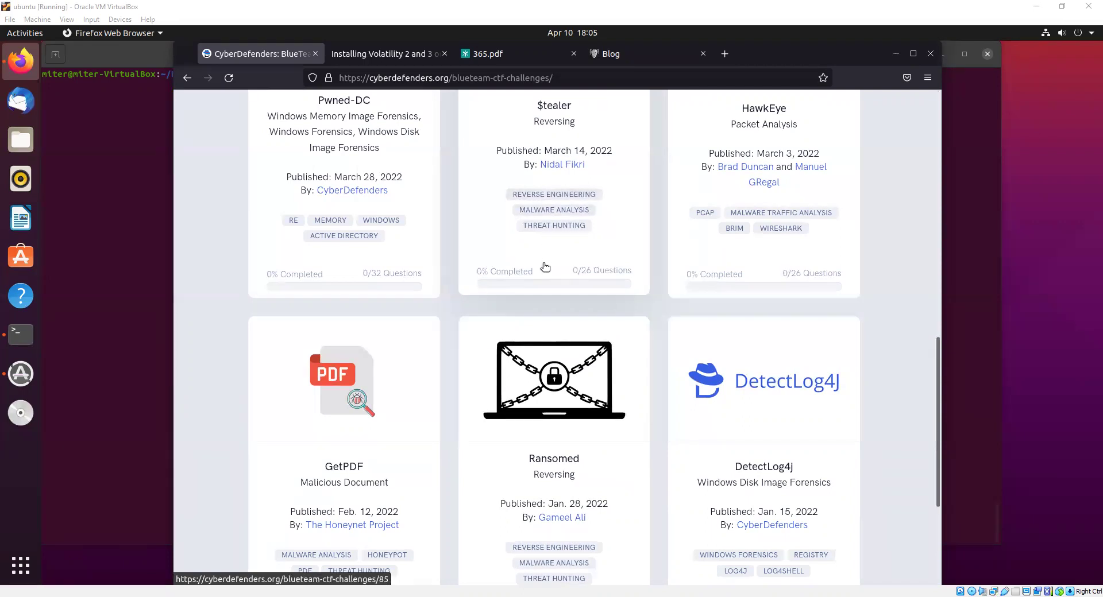
pyautogui.scroll(4, 545, 267)
pyautogui.scroll(3, 542, 262)
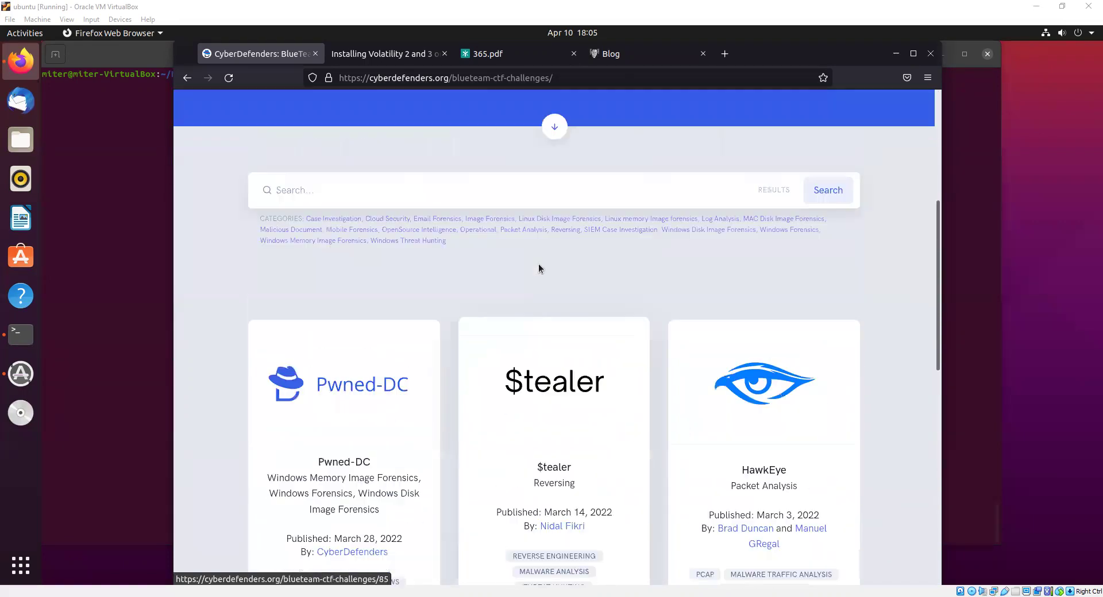
pyautogui.click(476, 205)
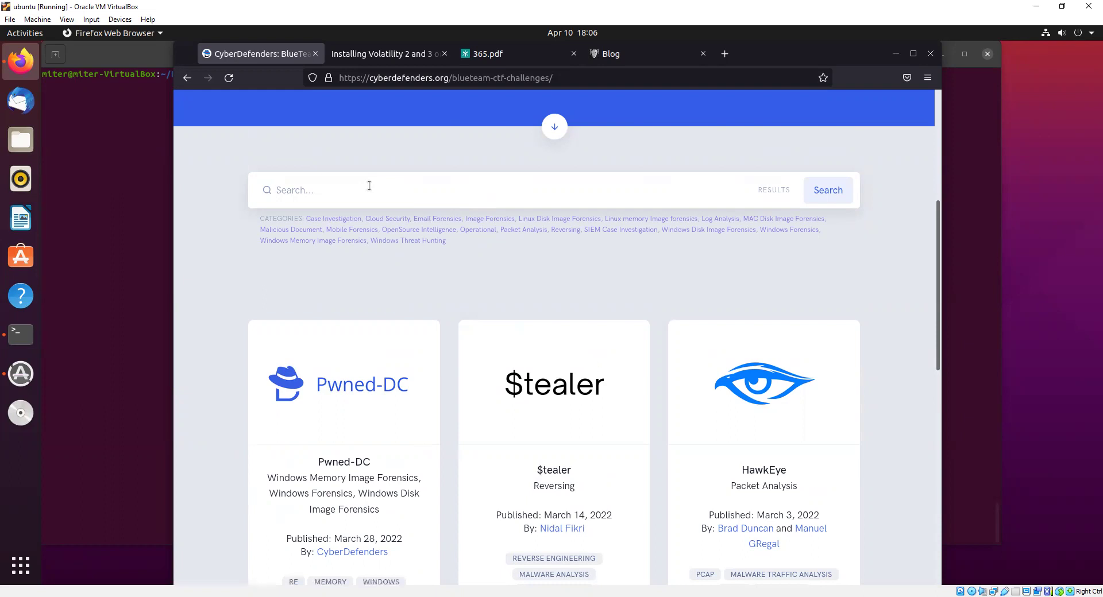
pyautogui.write('m')
pyautogui.click(339, 216)
pyautogui.press('Return')
# - Open the Brave Windows memory image forensics challenge from the search results
pyautogui.scroll(-8, 425, 278)
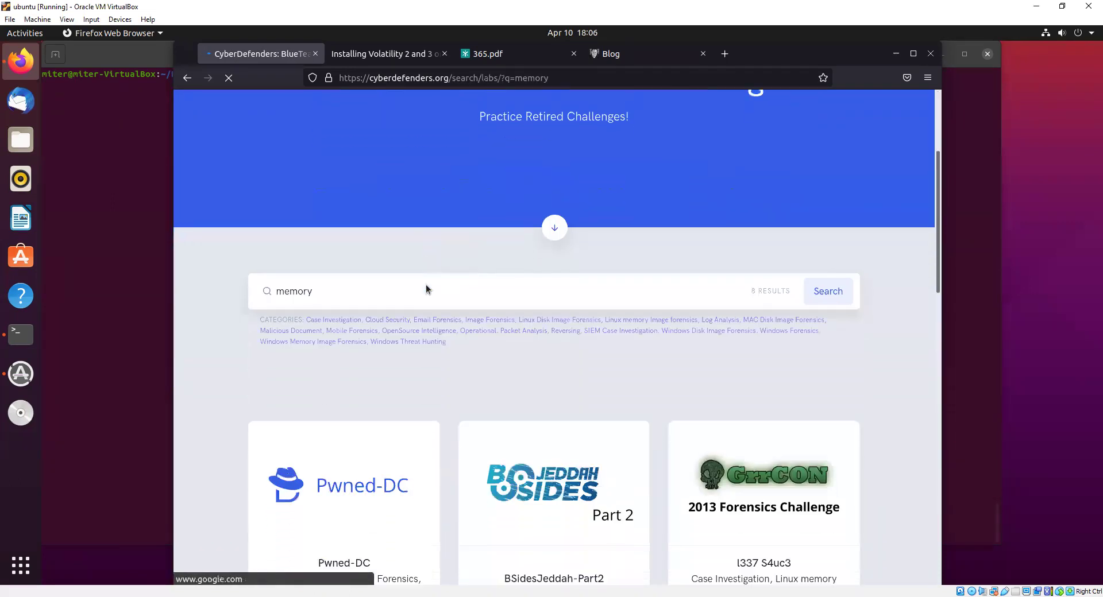
pyautogui.scroll(-3, 428, 287)
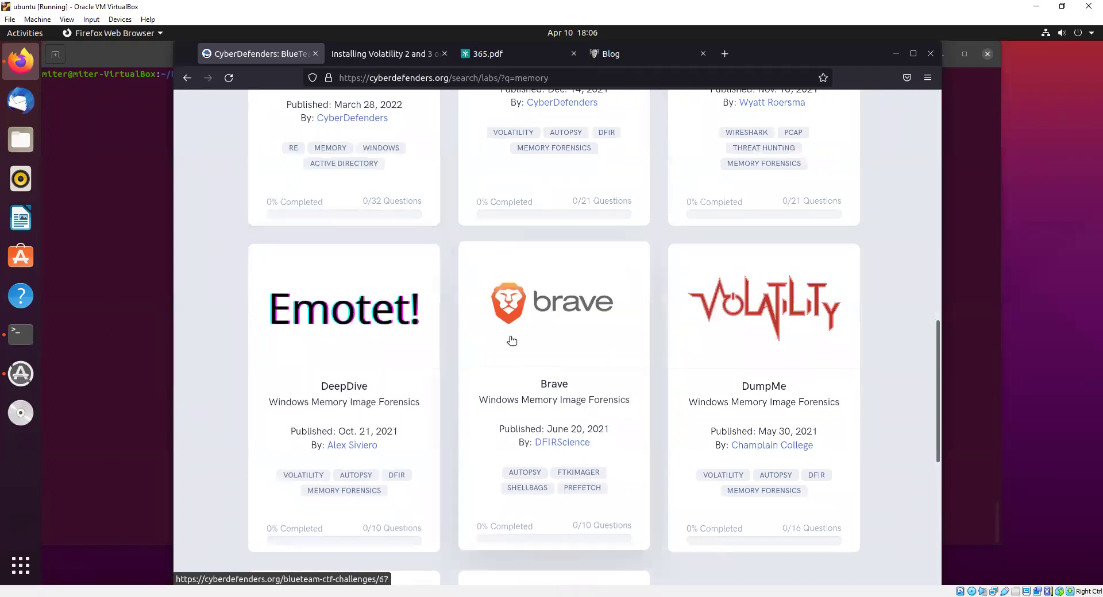
pyautogui.click(534, 337)
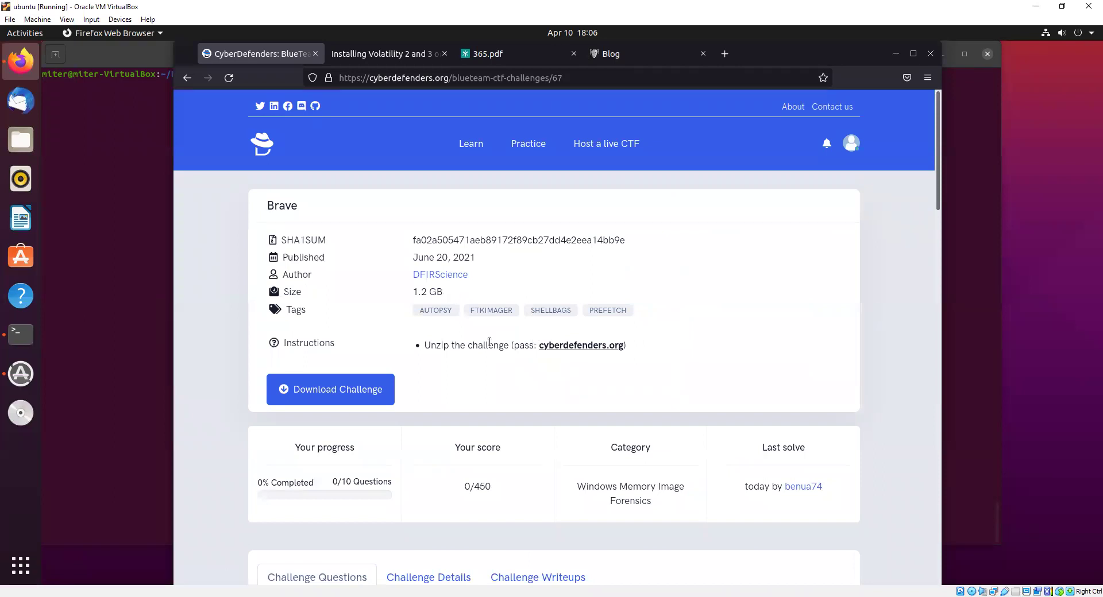
# - Review the Brave challenge's questions, challenge details with the suggested tools, and the unzip instructions
pyautogui.scroll(-6, 490, 343)
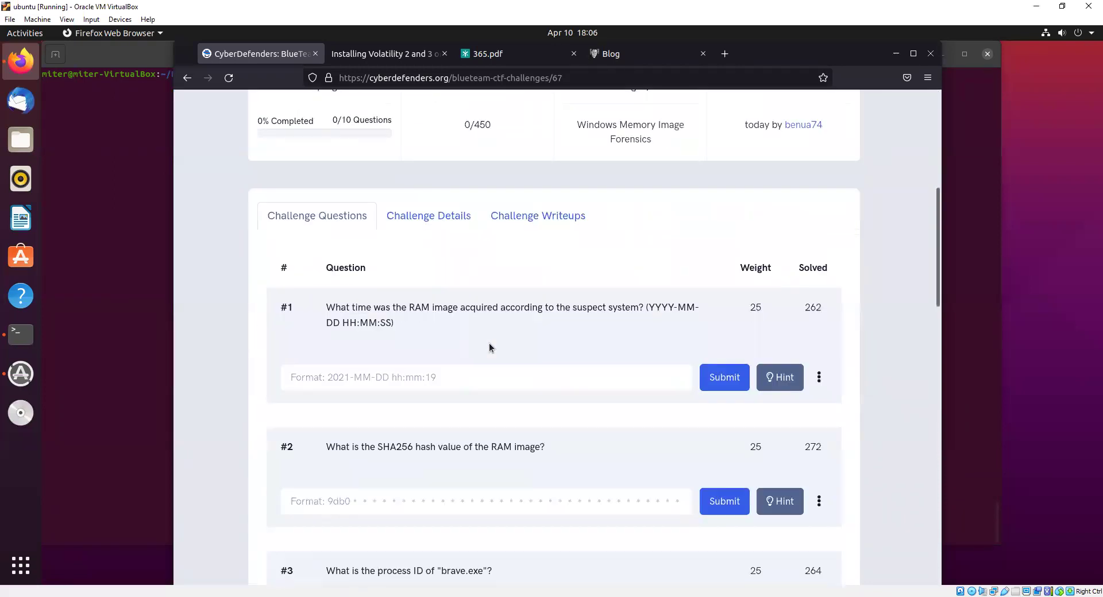
pyautogui.scroll(-7, 489, 347)
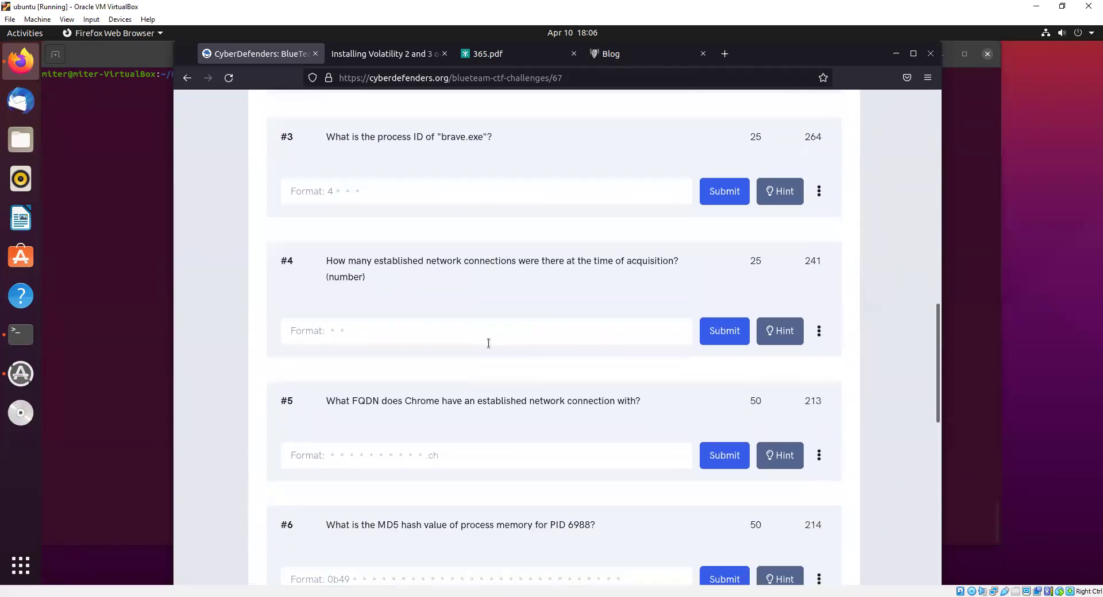
pyautogui.scroll(10, 489, 343)
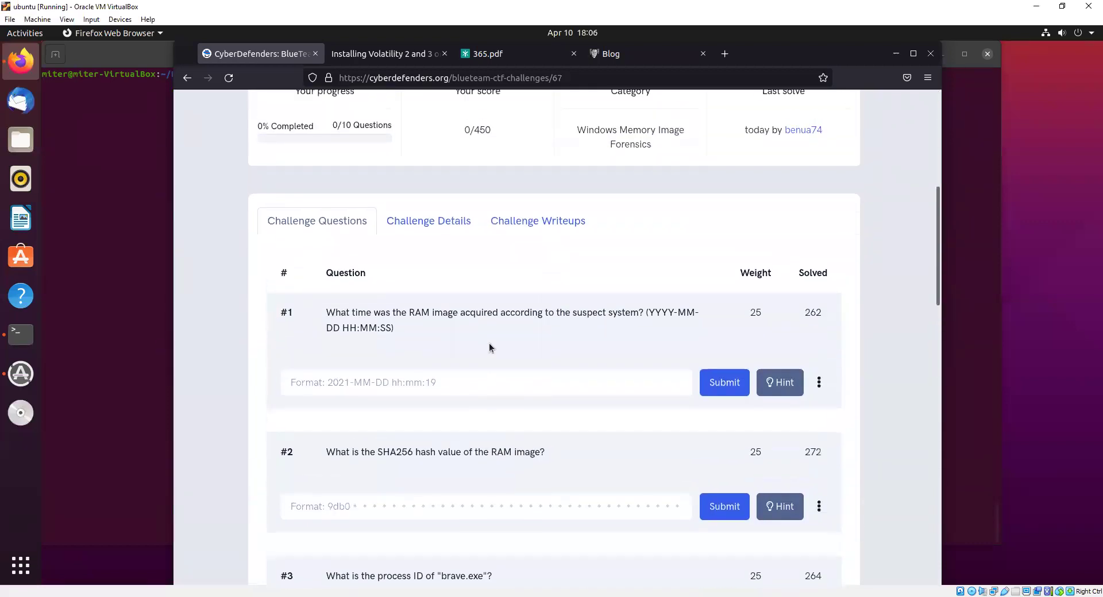
pyautogui.click(438, 360)
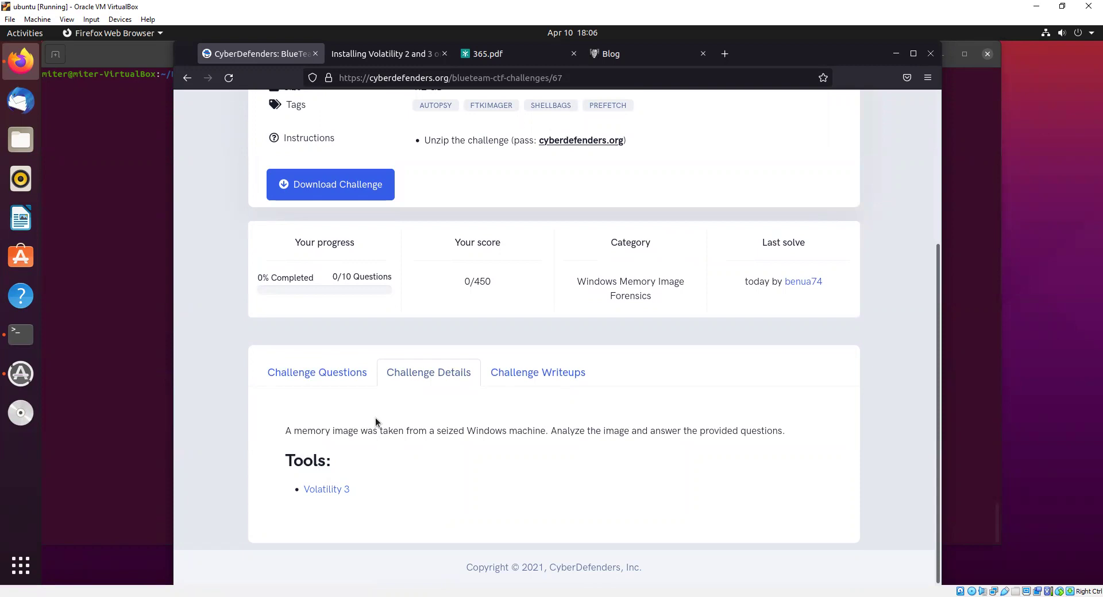
pyautogui.scroll(2, 429, 294)
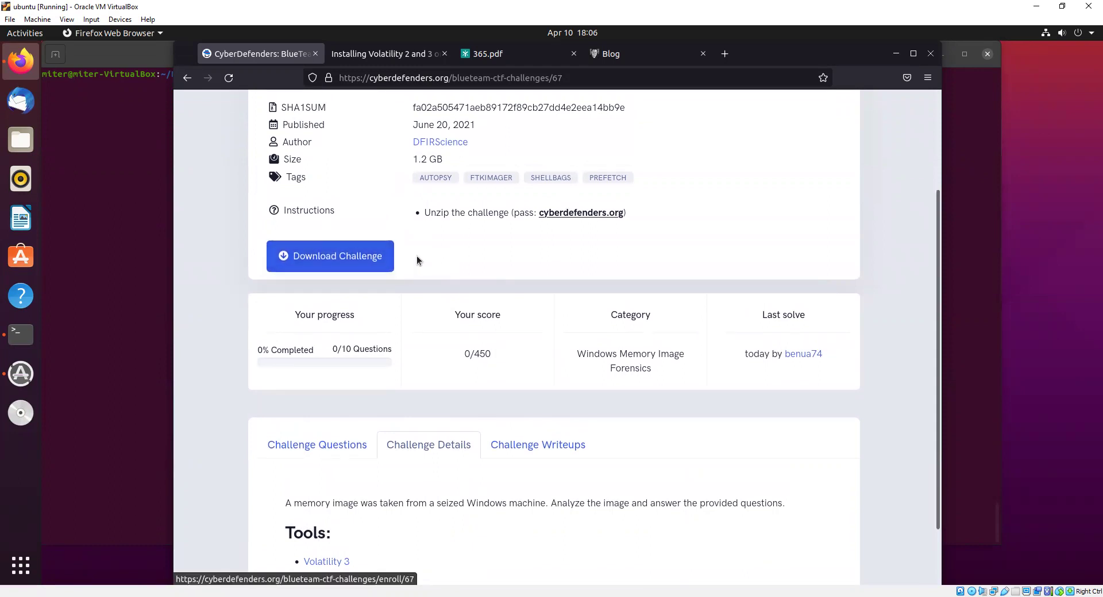
pyautogui.doubleClick(557, 213)
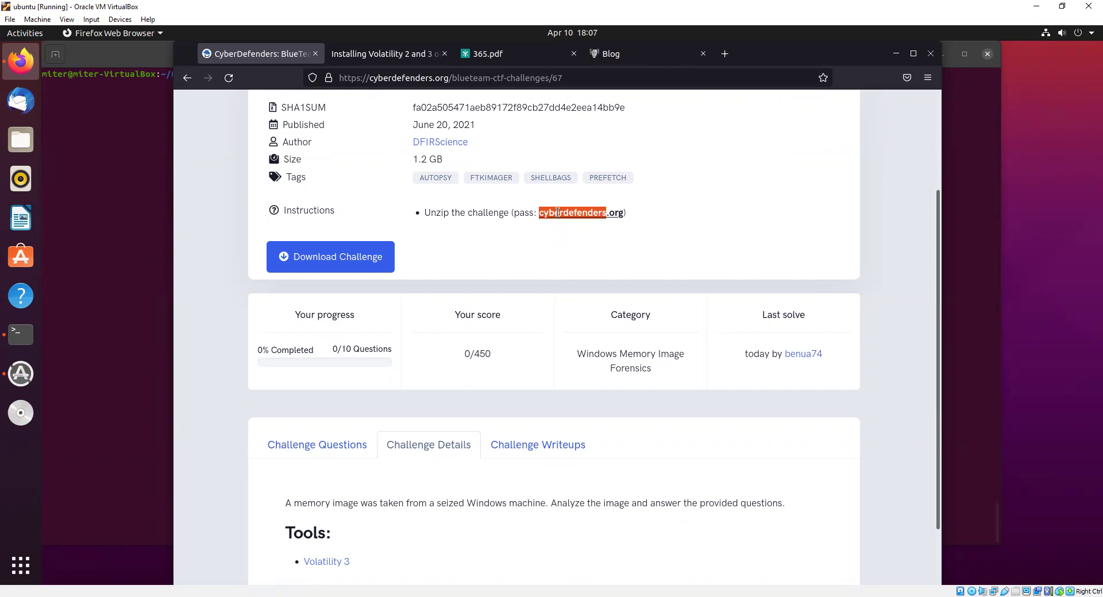
pyautogui.scroll(3, 557, 213)
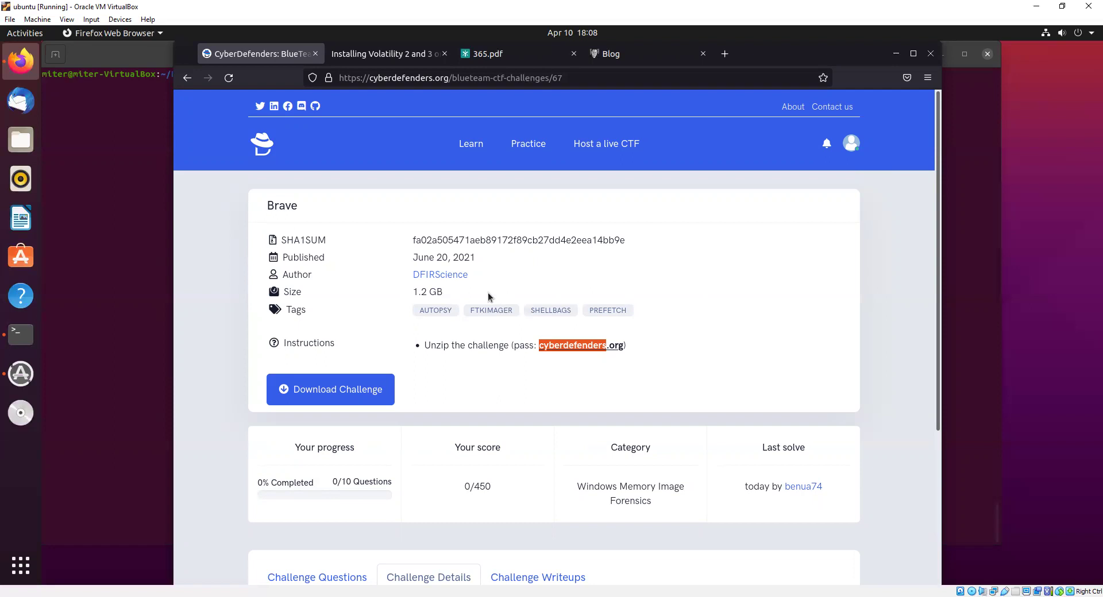
# - View the SANS Memory Forensics Cheat Sheet 365.pdf and glance at the terminal in between
pyautogui.click(507, 54)
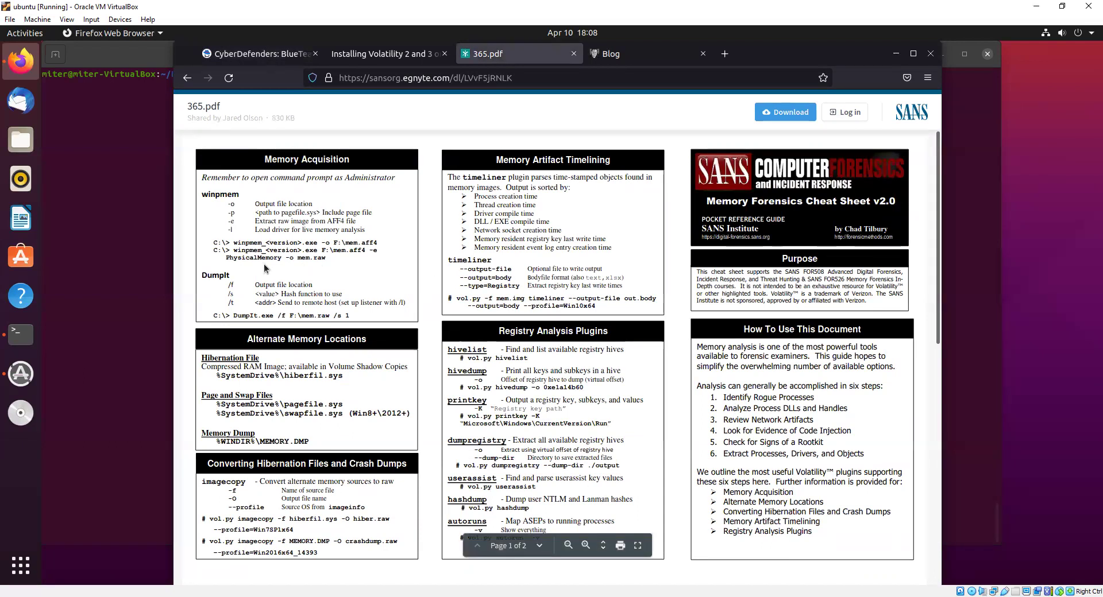
pyautogui.click(138, 165)
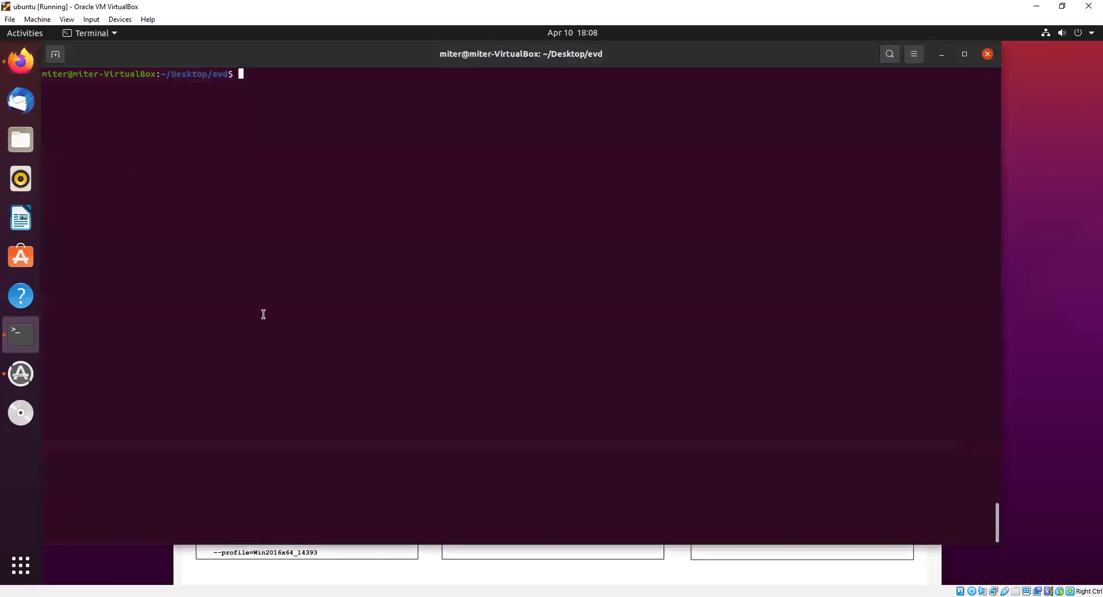
pyautogui.click(446, 550)
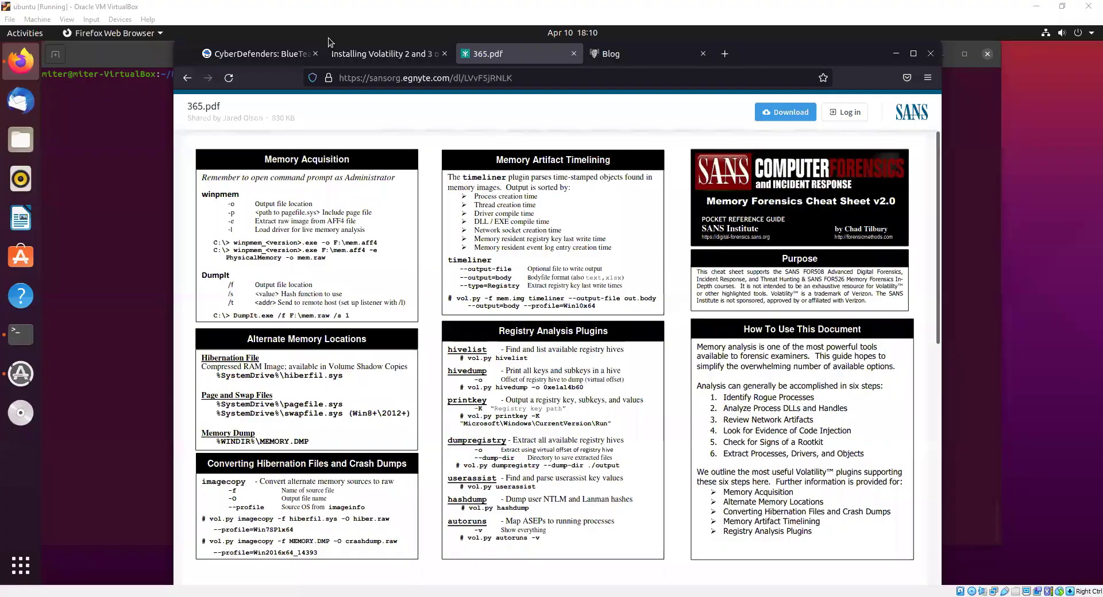
# - In the terminal, try to run vol on 20210430-Win10Home-20H2-64bit-memdump.mem with the plugin name wimdows.pstree
pyautogui.click(108, 173)
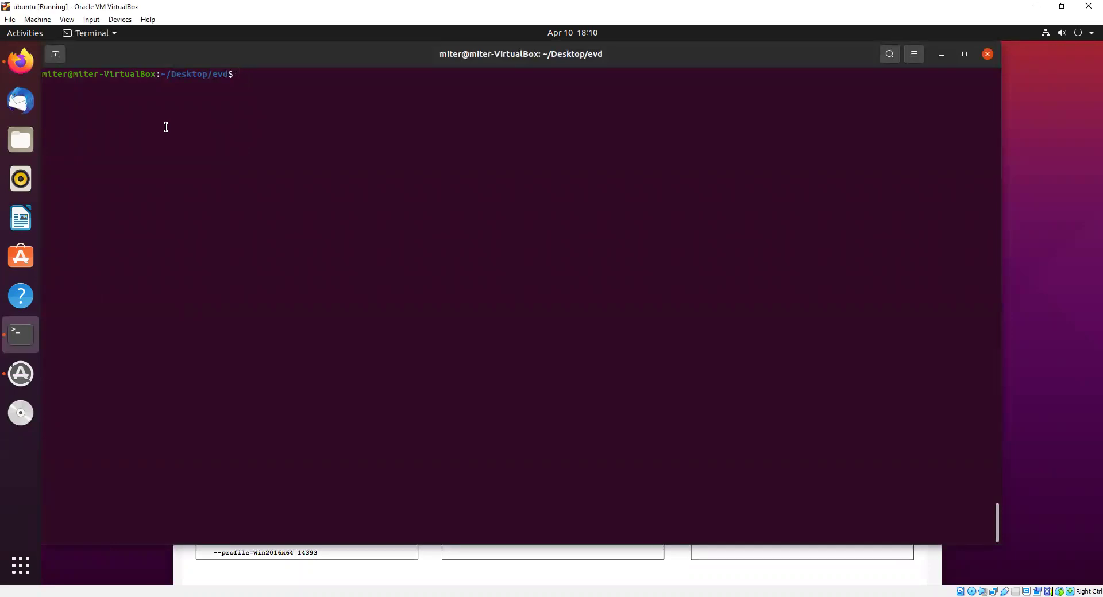
pyautogui.write('vol -f 2')
pyautogui.press('Tab')
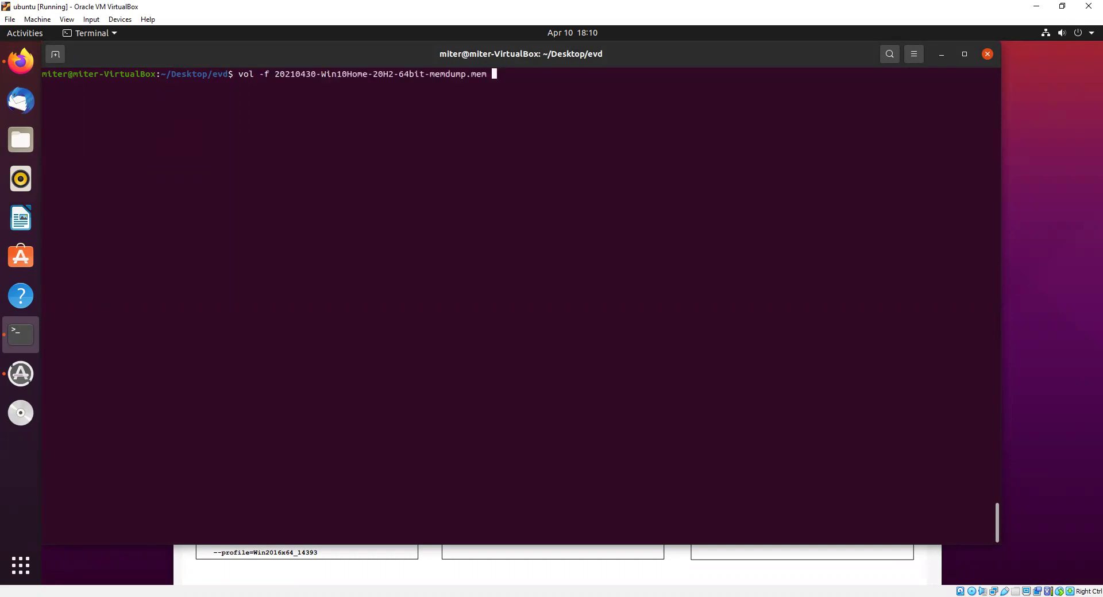
pyautogui.write('wimdows.pstree')
pyautogui.press('Return')
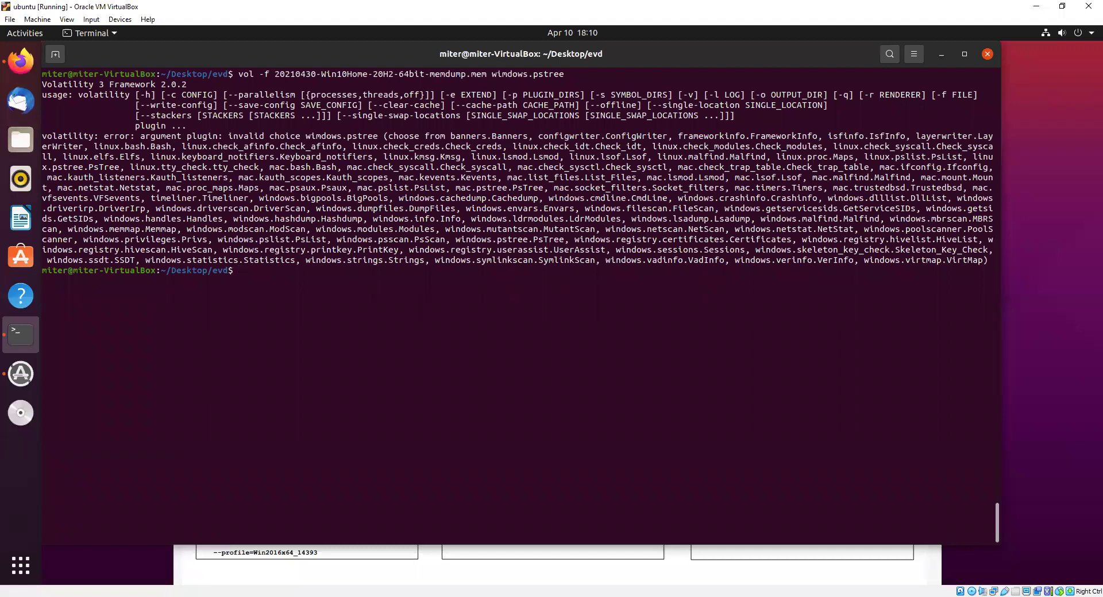
# - Correct the plugin name in the last Volatility command to windows.pstree, clear the terminal and run it
pyautogui.press('Up')
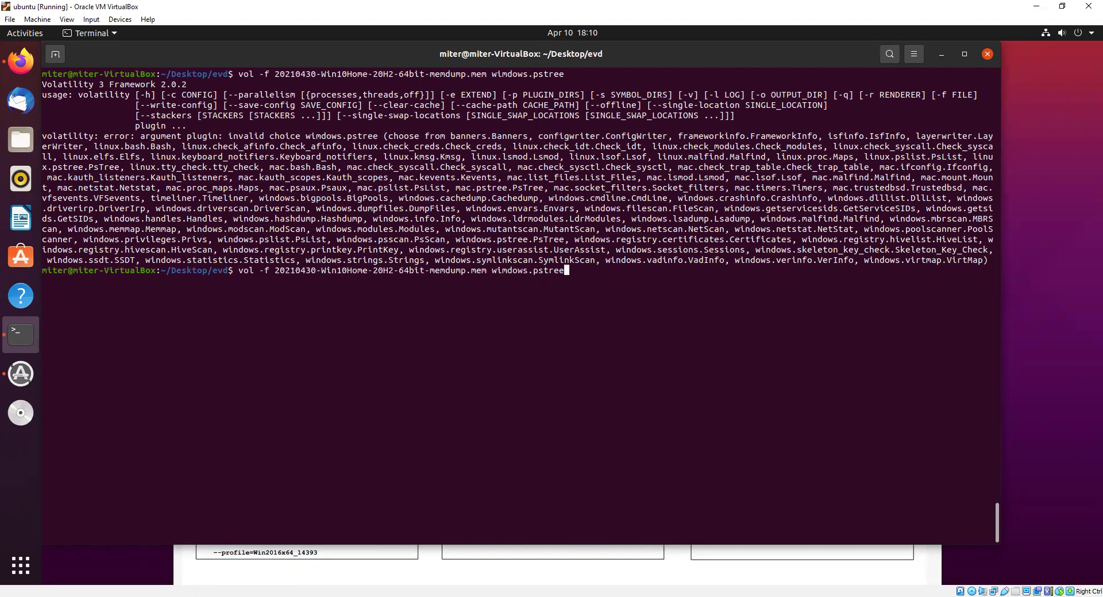
pyautogui.press('Left')
pyautogui.press('Left')
pyautogui.press('Left')
pyautogui.press('Left')
pyautogui.press('Left')
pyautogui.press('Left')
pyautogui.press('Left')
pyautogui.press('Left')
pyautogui.press('Left')
pyautogui.press('Left')
pyautogui.press('Left')
pyautogui.press('BackSpace')
pyautogui.write('n')
pyautogui.hotkey('ctrl', 'l')
pyautogui.press('Return')
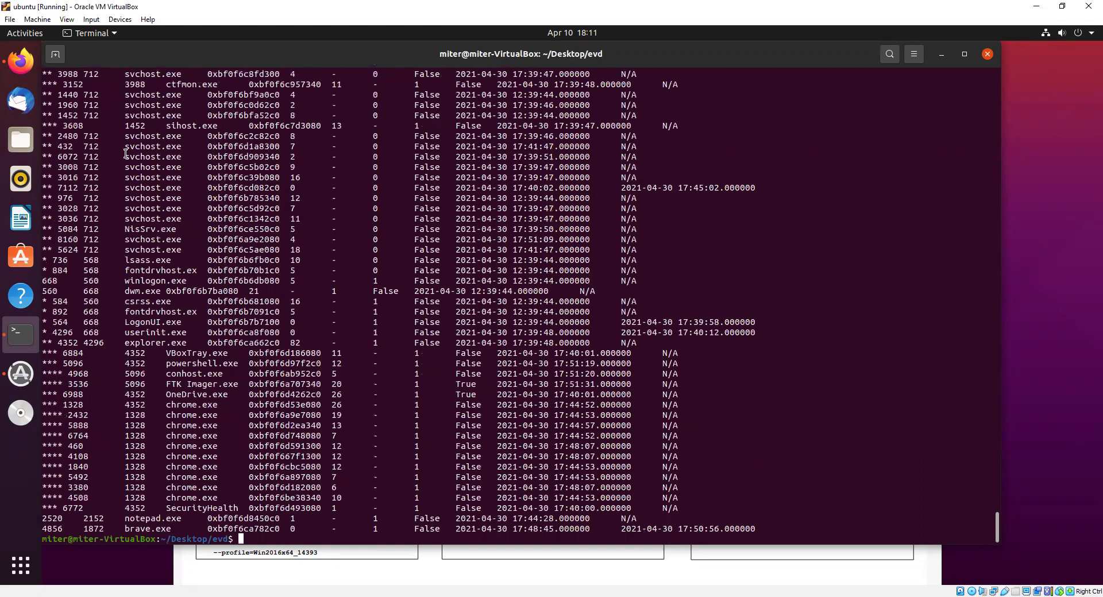
# - Examine the process tree output, comparing the parent process ID of the svchost.exe entries with the process ID of services.exe
pyautogui.scroll(3, 126, 154)
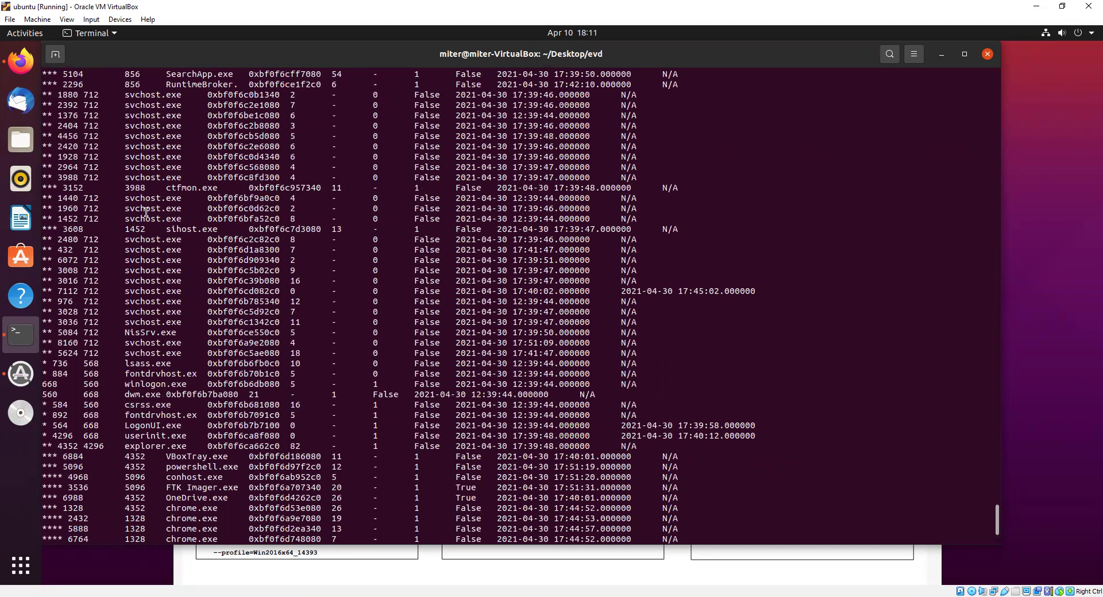
pyautogui.scroll(3, 146, 212)
pyautogui.scroll(2, 145, 210)
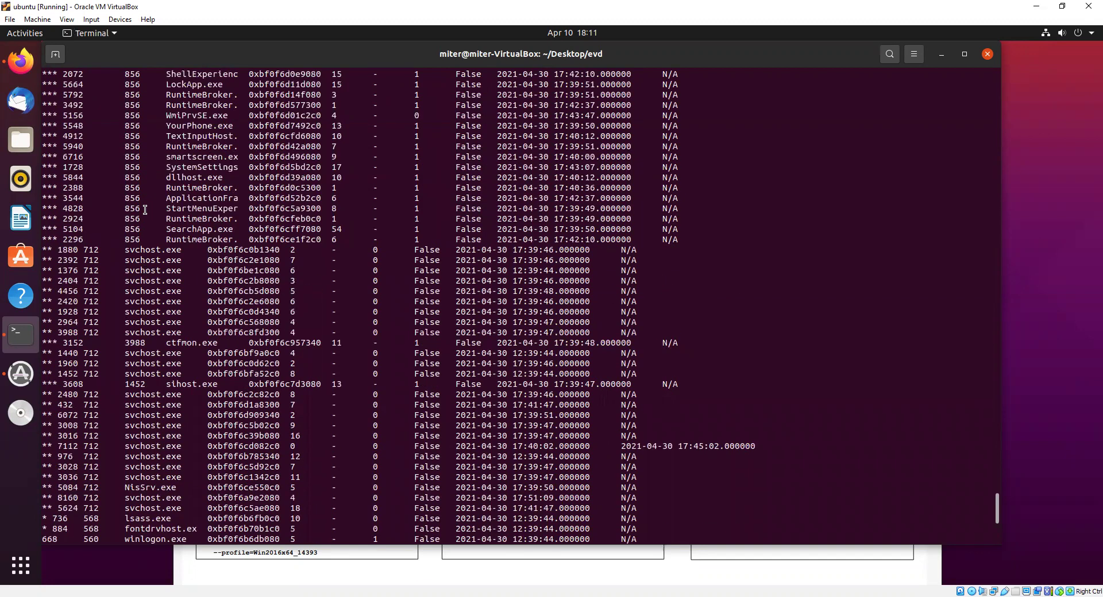
pyautogui.scroll(10, 145, 210)
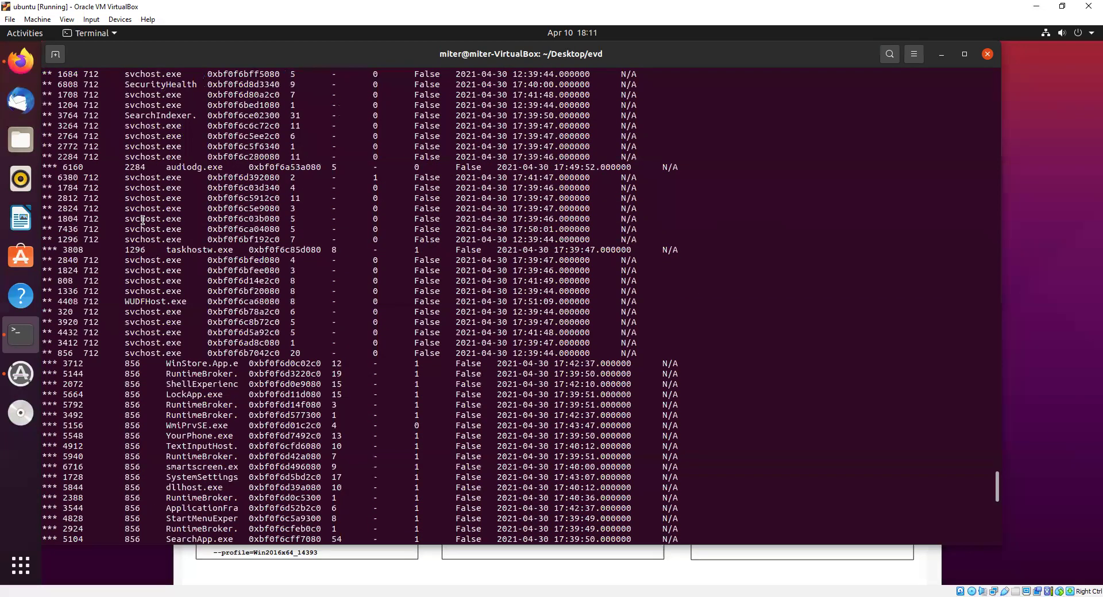
pyautogui.scroll(17, 144, 221)
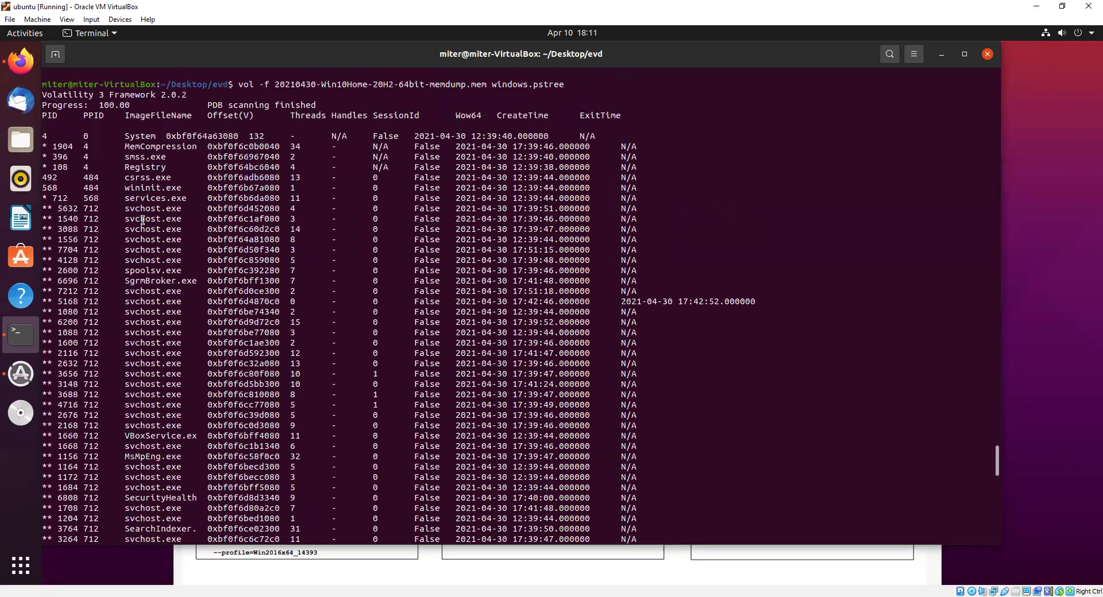
pyautogui.scroll(-3, 155, 262)
pyautogui.doubleClick(150, 356)
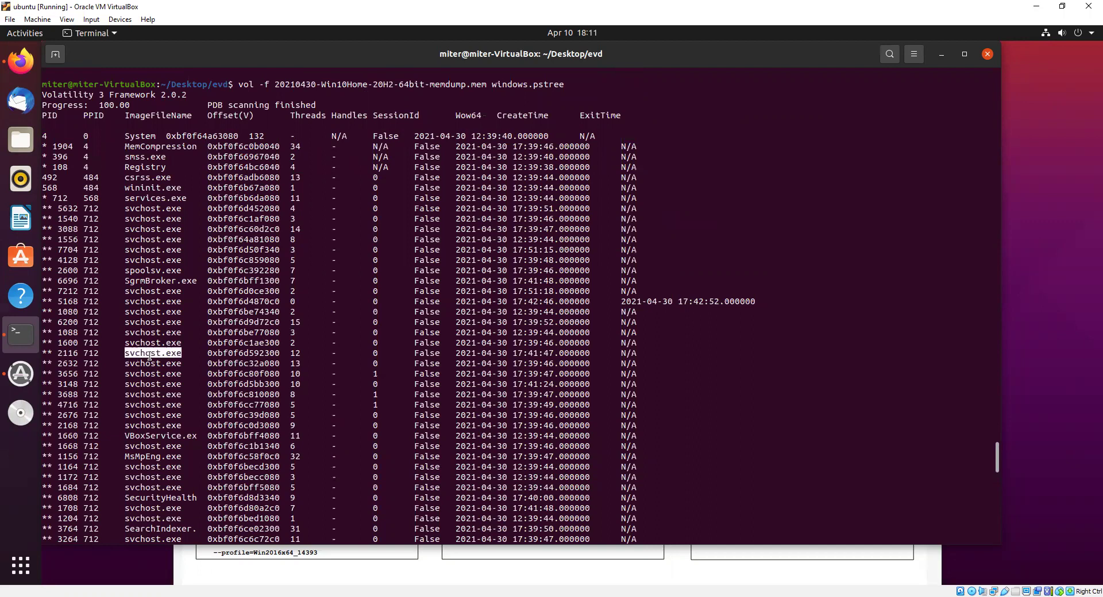
pyautogui.doubleClick(93, 355)
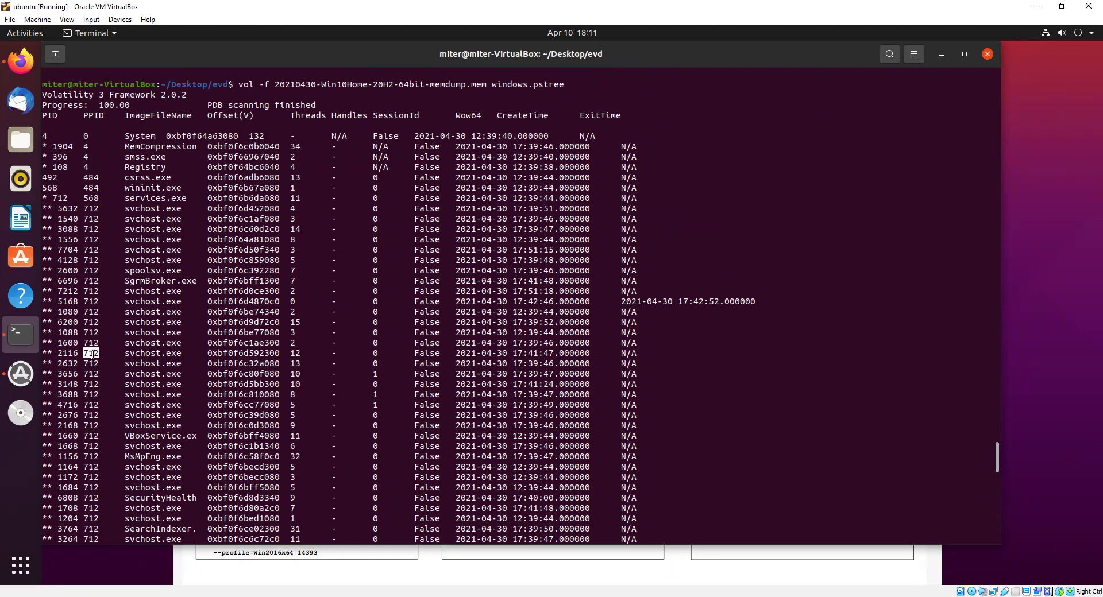
pyautogui.doubleClick(53, 199)
pyautogui.tripleClick(143, 385)
pyautogui.click(144, 385)
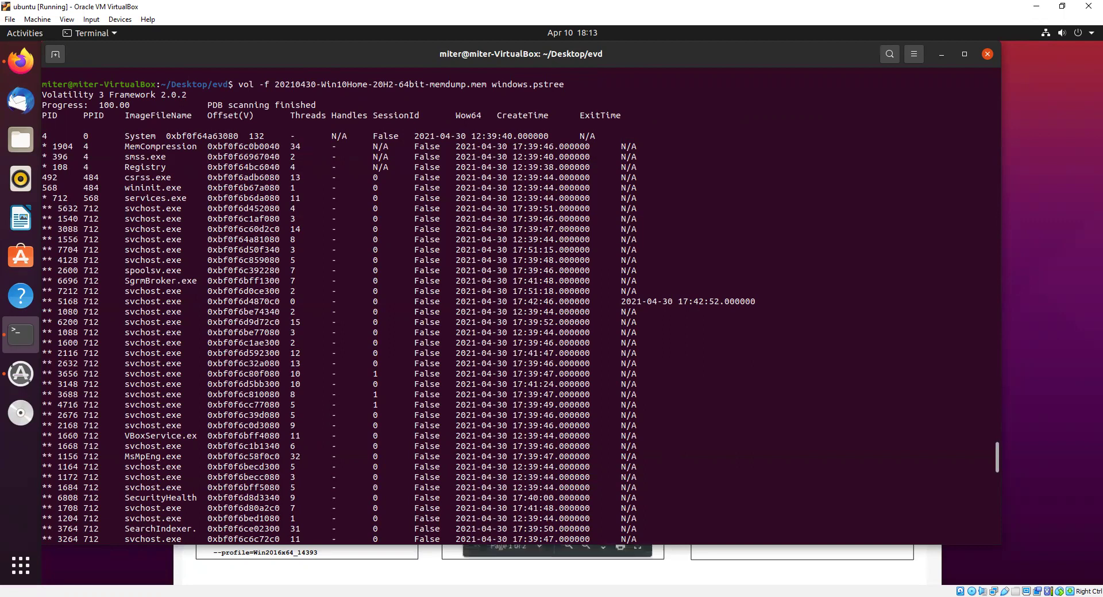
# - Switch back to the cheat sheet in Firefox and examine its Volatility plugin sections and six analysis steps
pyautogui.click(691, 563)
pyautogui.scroll(-3, 522, 432)
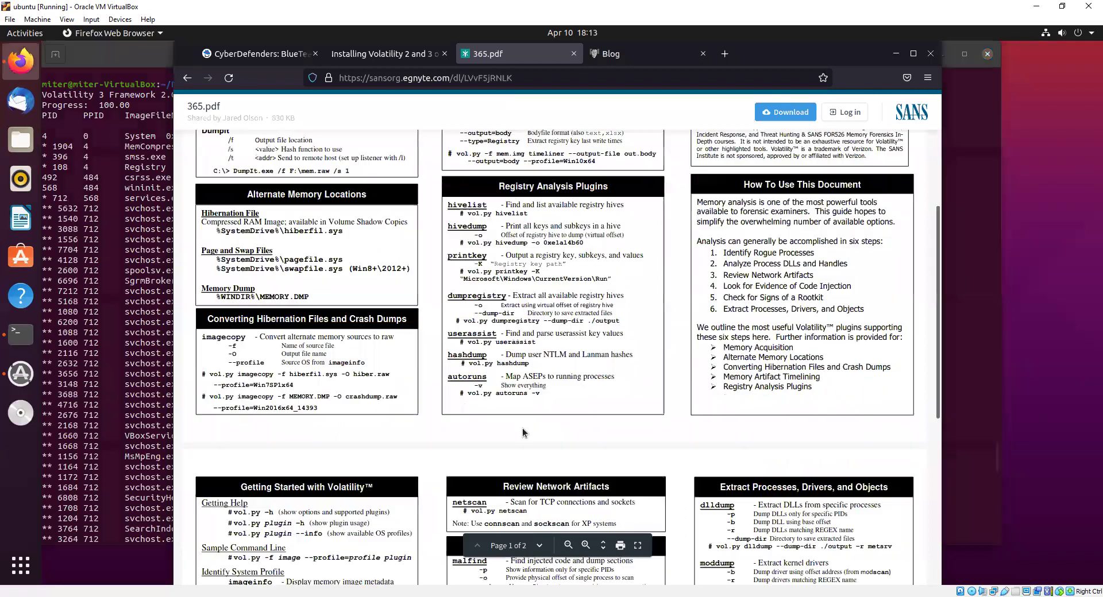
pyautogui.scroll(-5, 523, 432)
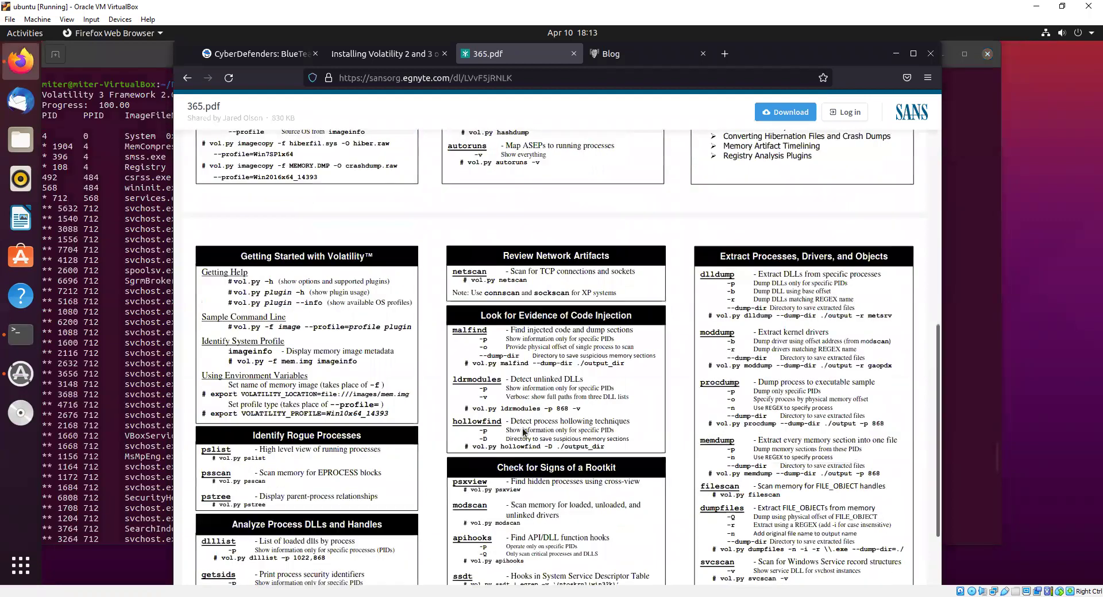
pyautogui.scroll(-2, 304, 382)
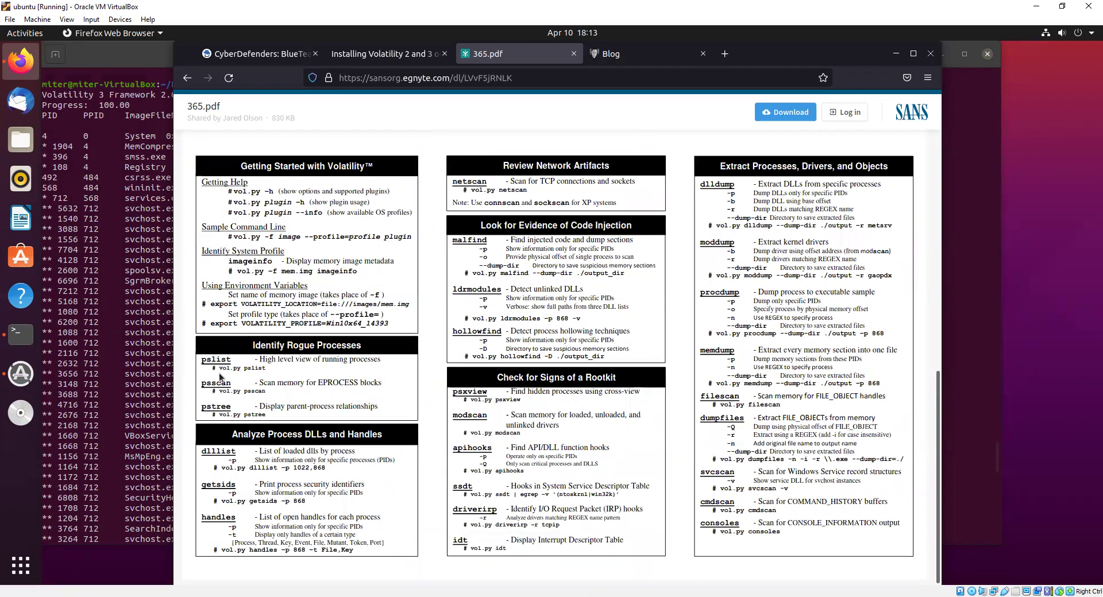
pyautogui.scroll(4, 220, 378)
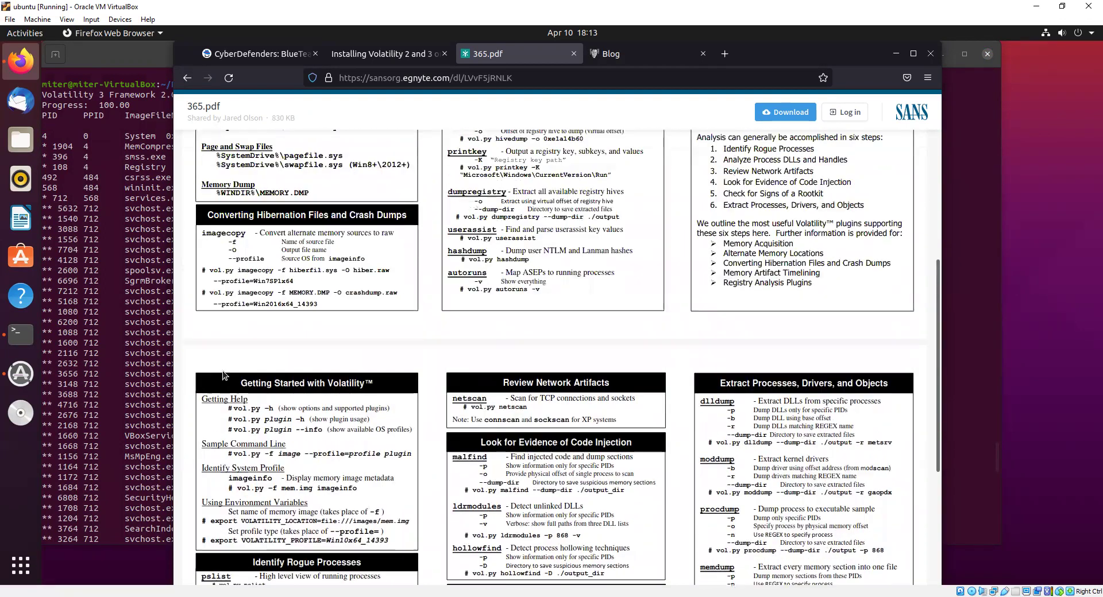
pyautogui.scroll(3, 580, 365)
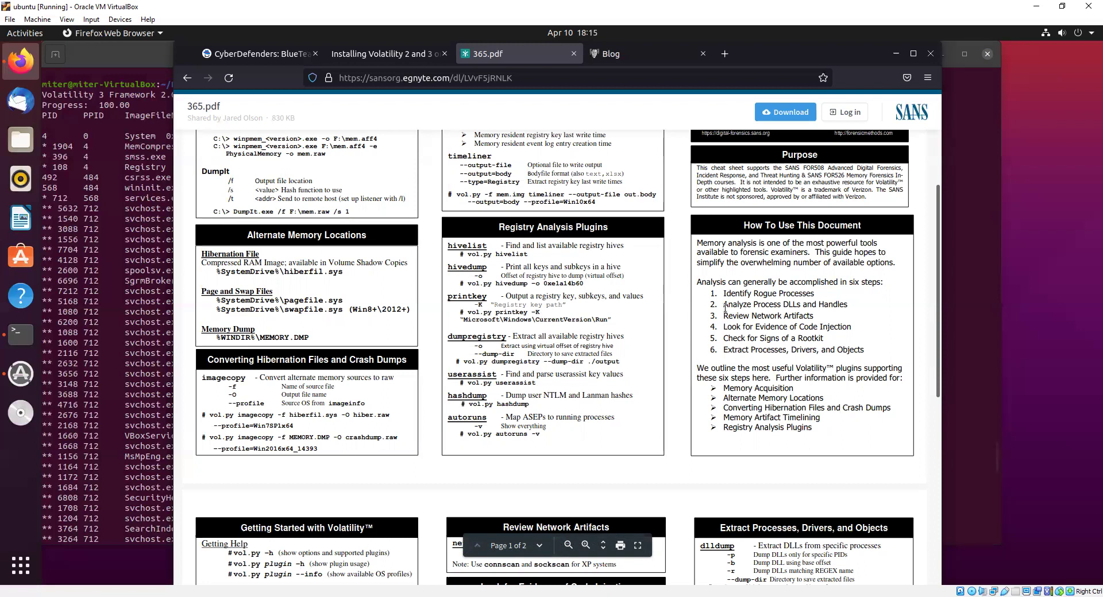
pyautogui.scroll(-5, 725, 308)
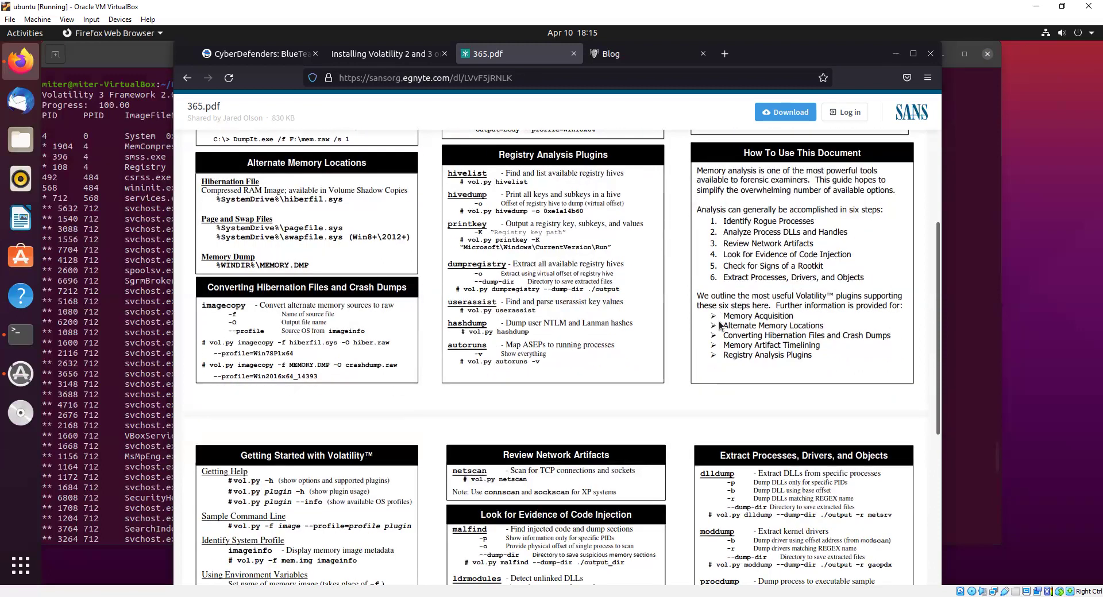
# - Review both pages of the cheat sheet, matching the six analysis steps with the plugin sections that support them
pyautogui.scroll(-6, 625, 298)
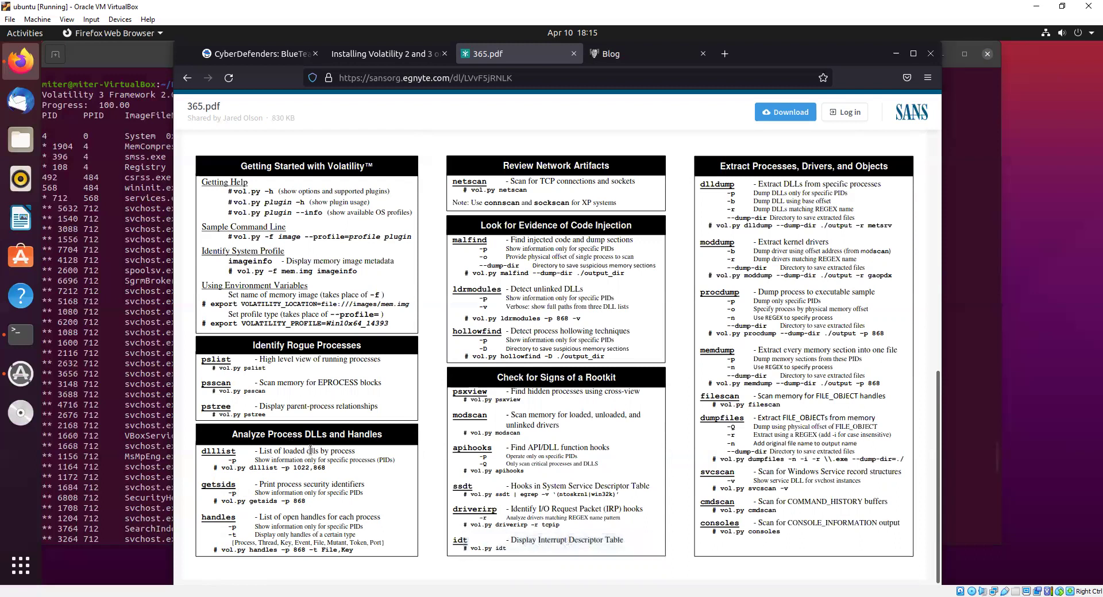
pyautogui.scroll(3, 310, 451)
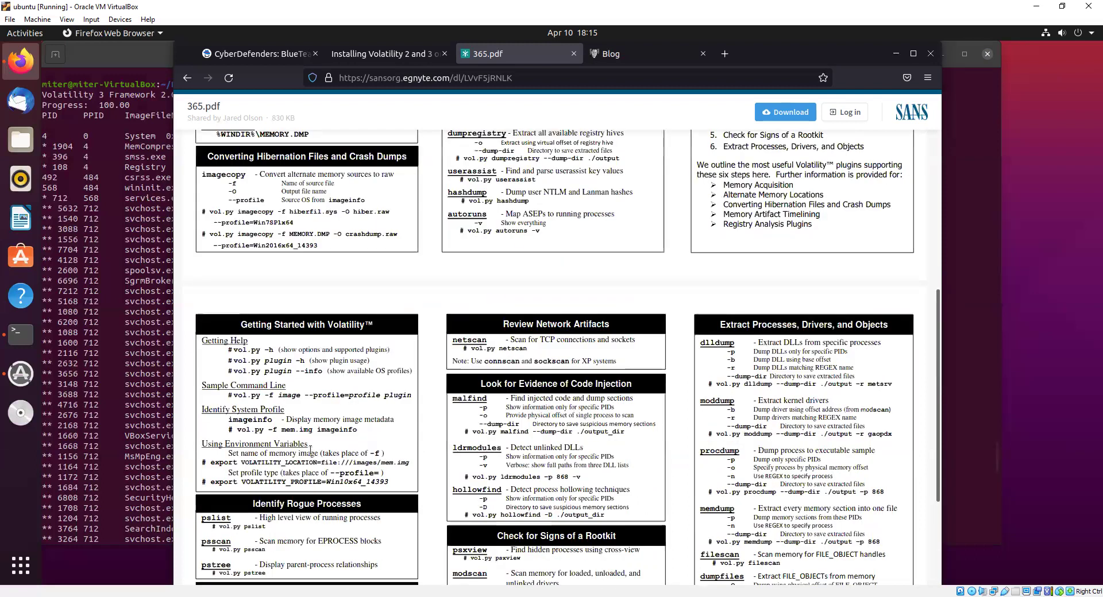
pyautogui.scroll(2, 663, 330)
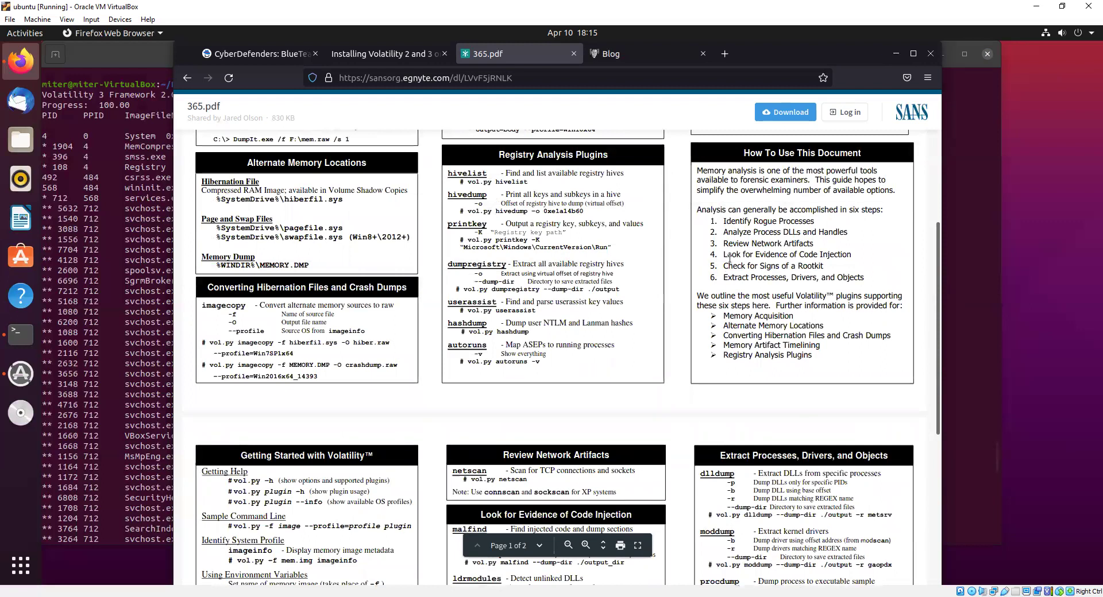
pyautogui.scroll(-2, 623, 401)
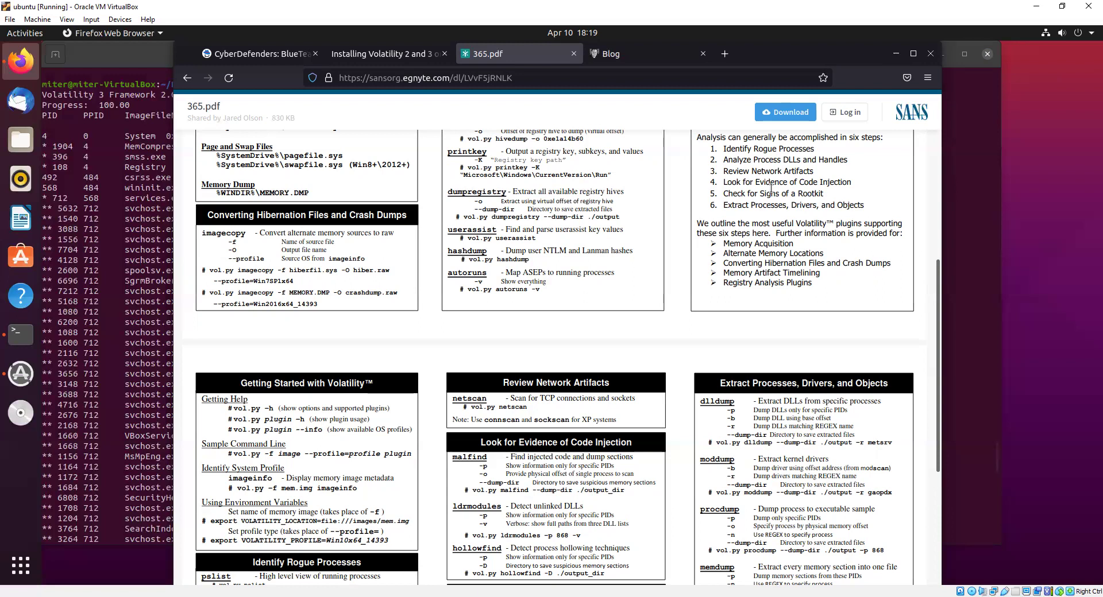
pyautogui.scroll(-2, 770, 189)
pyautogui.scroll(2, 771, 190)
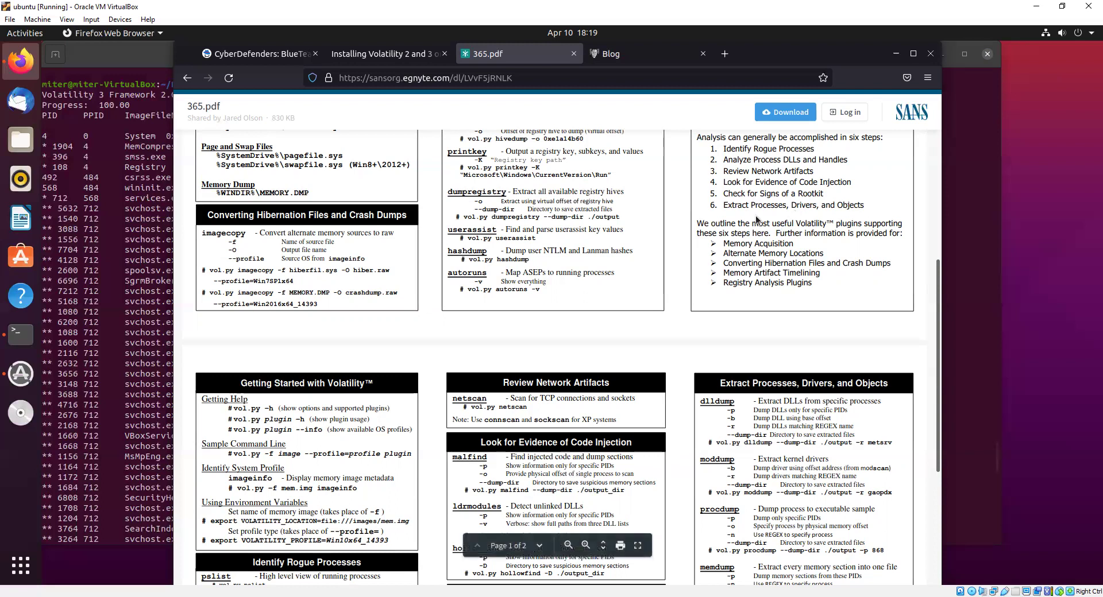
pyautogui.scroll(2, 756, 219)
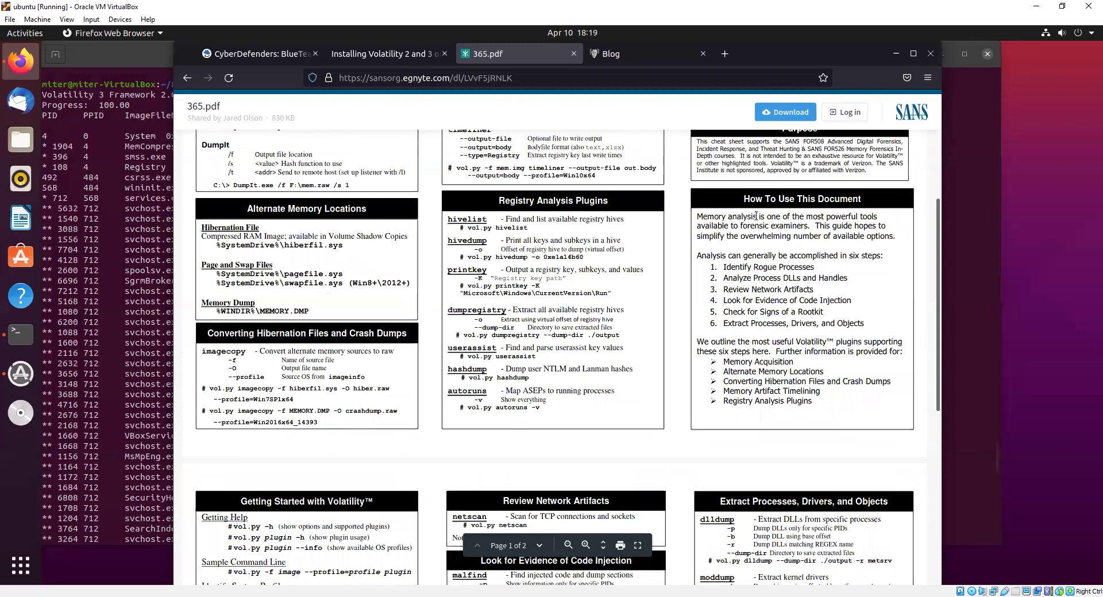
pyautogui.scroll(2, 756, 216)
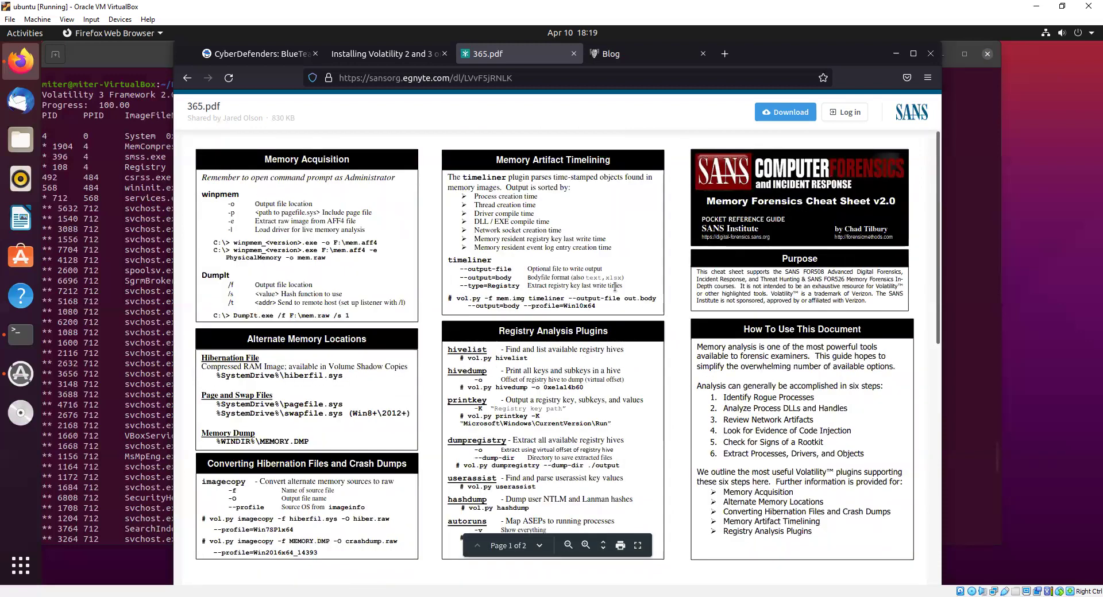
pyautogui.scroll(-1, 529, 341)
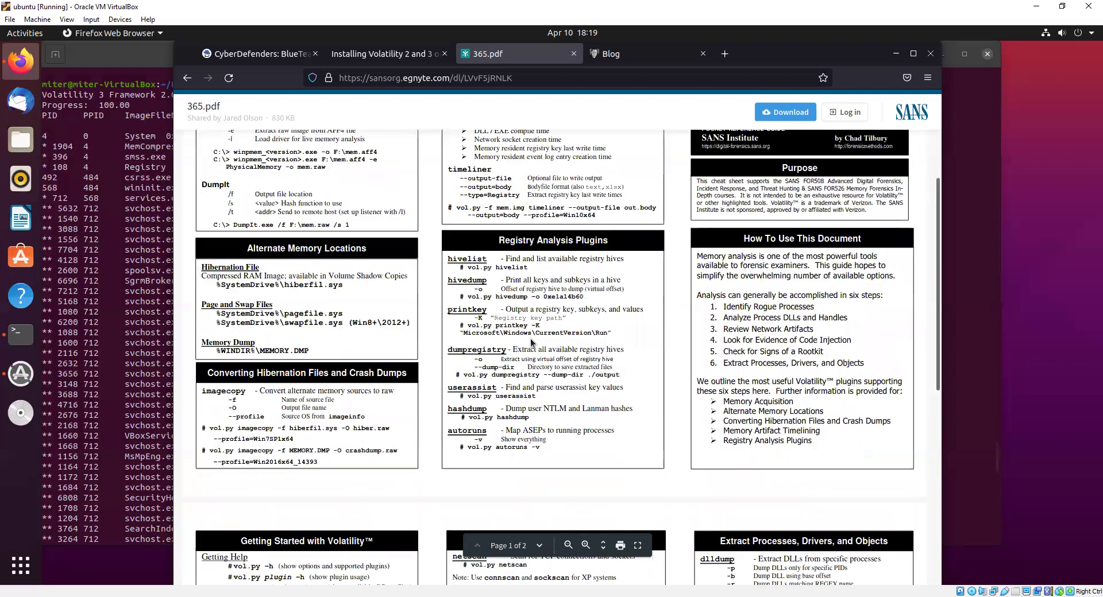
pyautogui.scroll(-4, 442, 404)
pyautogui.scroll(-1, 443, 405)
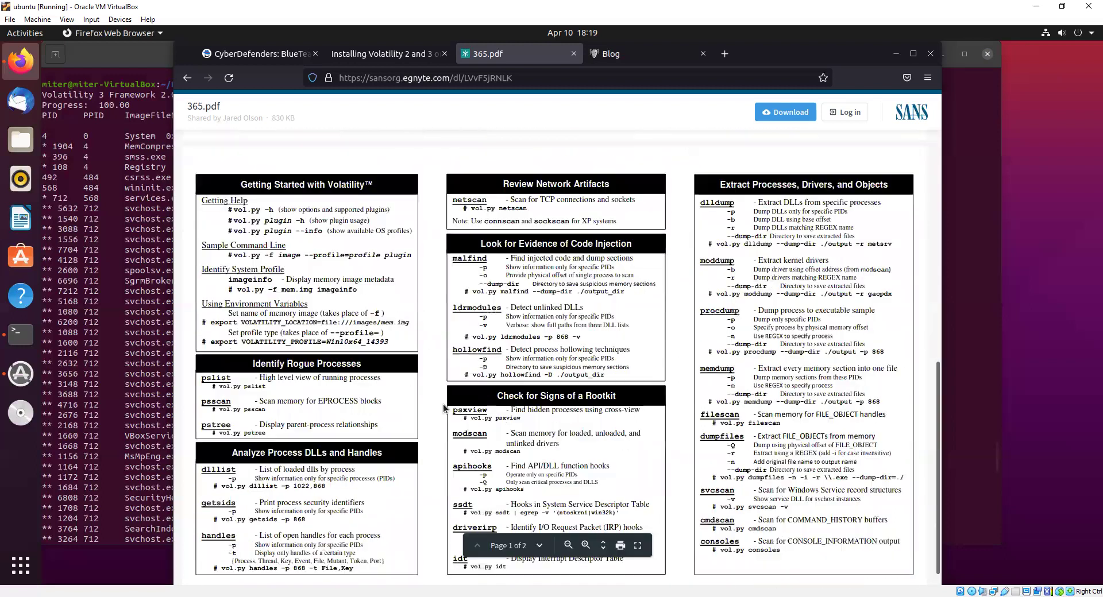
pyautogui.scroll(-1, 556, 386)
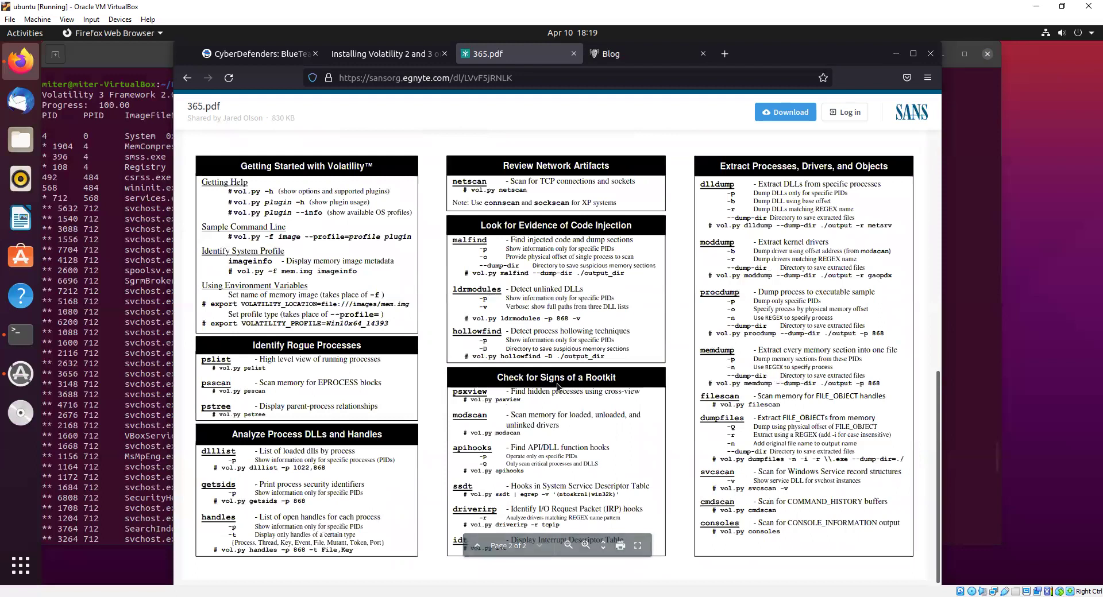
pyautogui.scroll(5, 556, 385)
pyautogui.scroll(3, 557, 384)
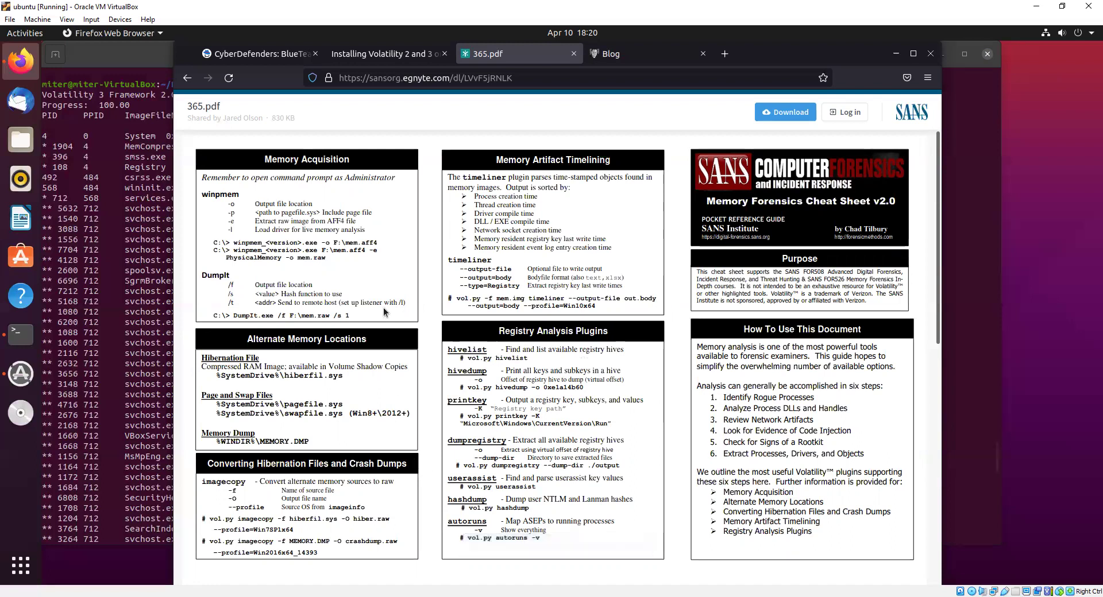
# - Switch to the CyberDefenders Brave challenge page, show its challenge questions and read the first one about the RAM image acquisition time
pyautogui.click(264, 53)
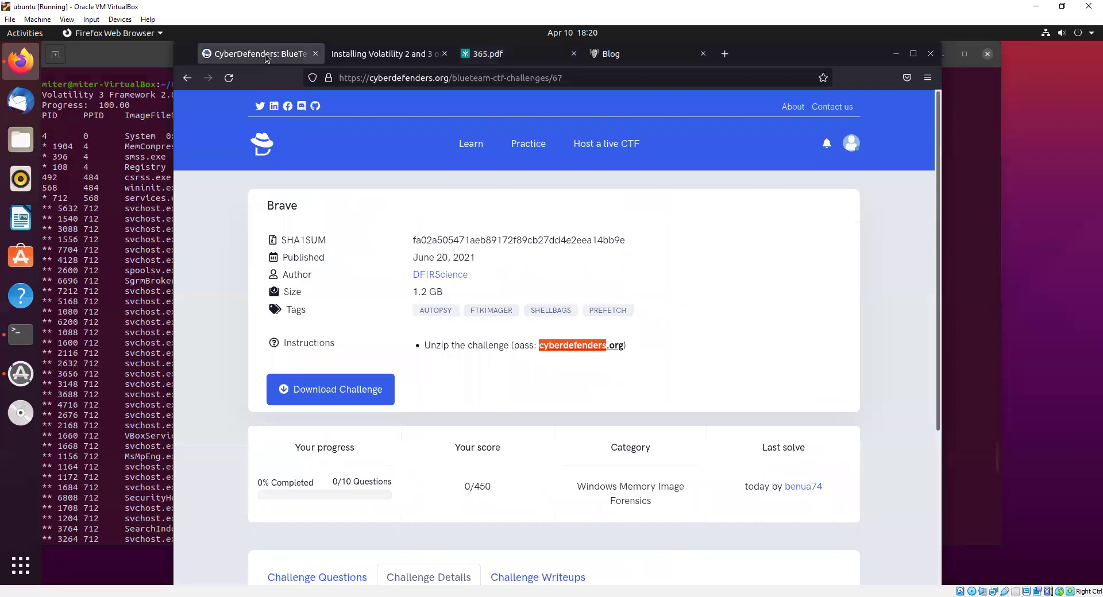
pyautogui.scroll(-5, 363, 236)
pyautogui.scroll(-1, 364, 236)
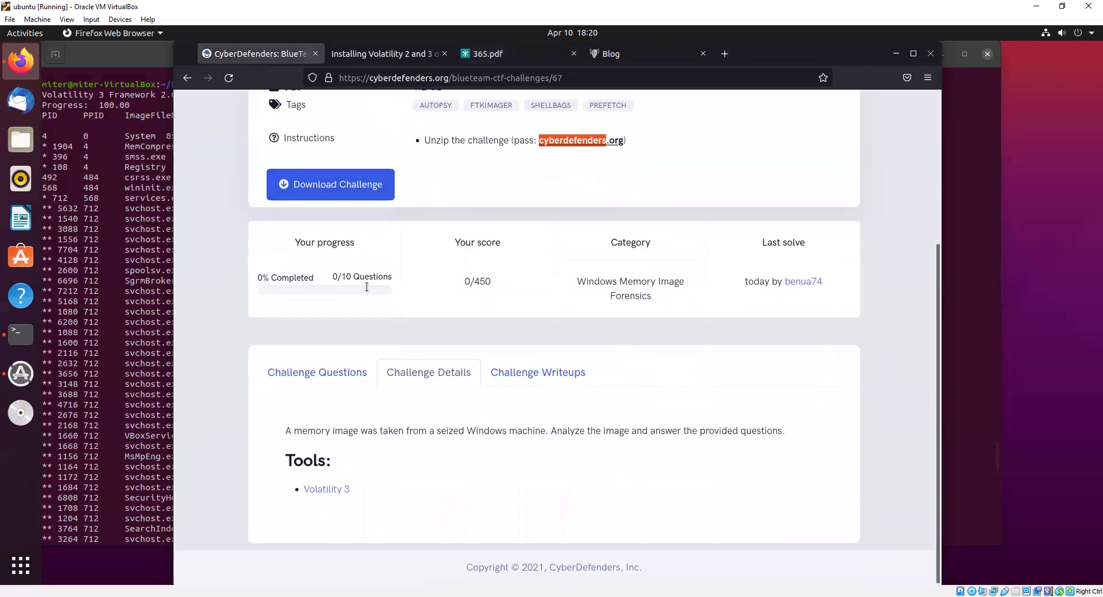
pyautogui.click(345, 371)
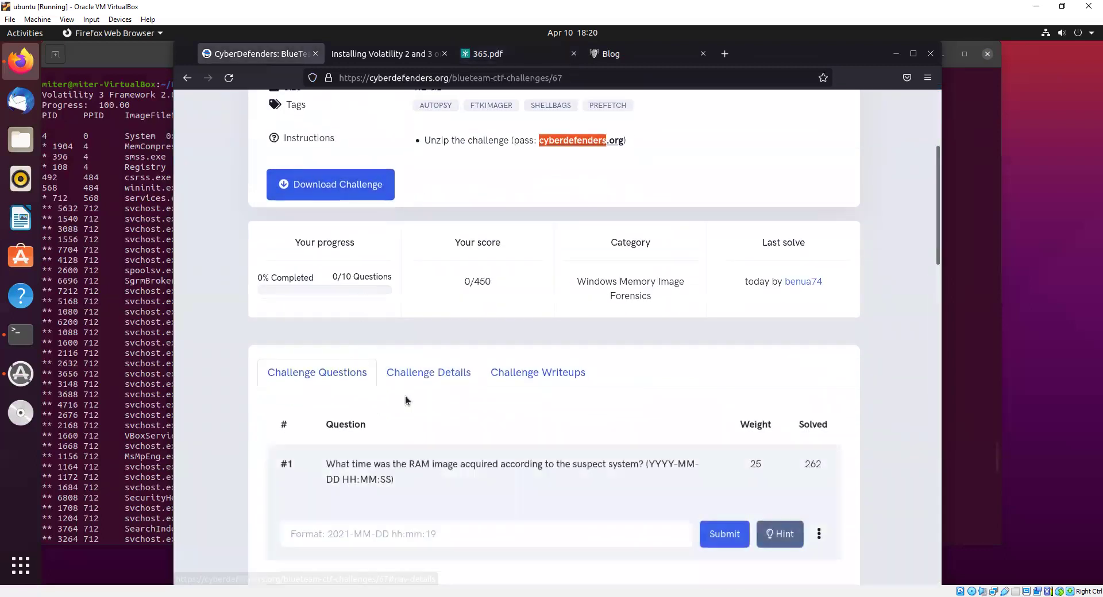
pyautogui.scroll(-1, 405, 395)
pyautogui.scroll(-1, 414, 400)
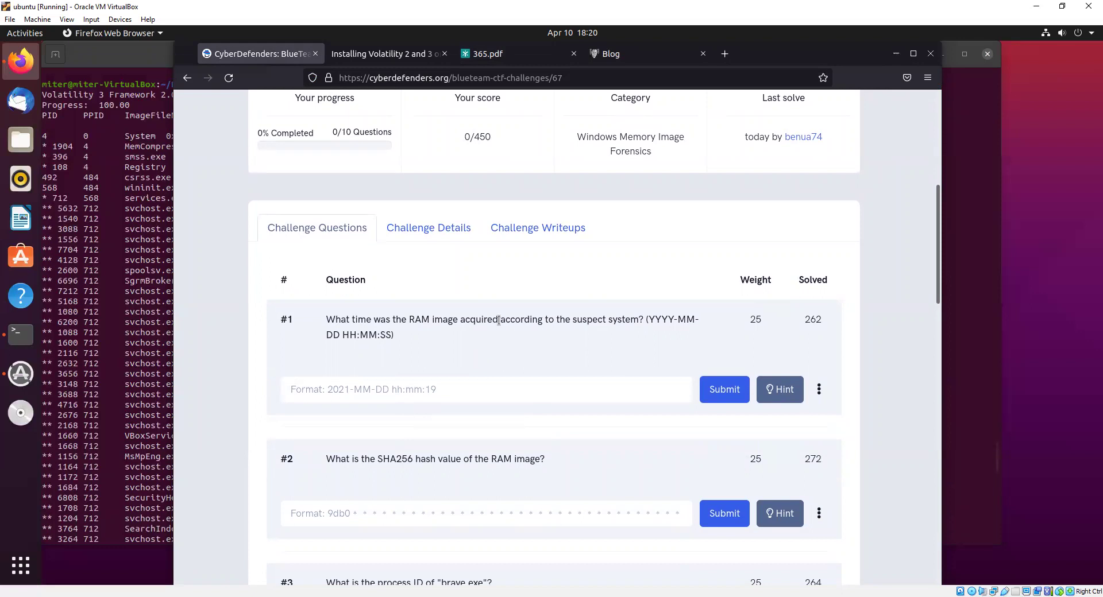
# - Switch to the terminal, clear it and display the Volatility help with vol -h
pyautogui.click(167, 346)
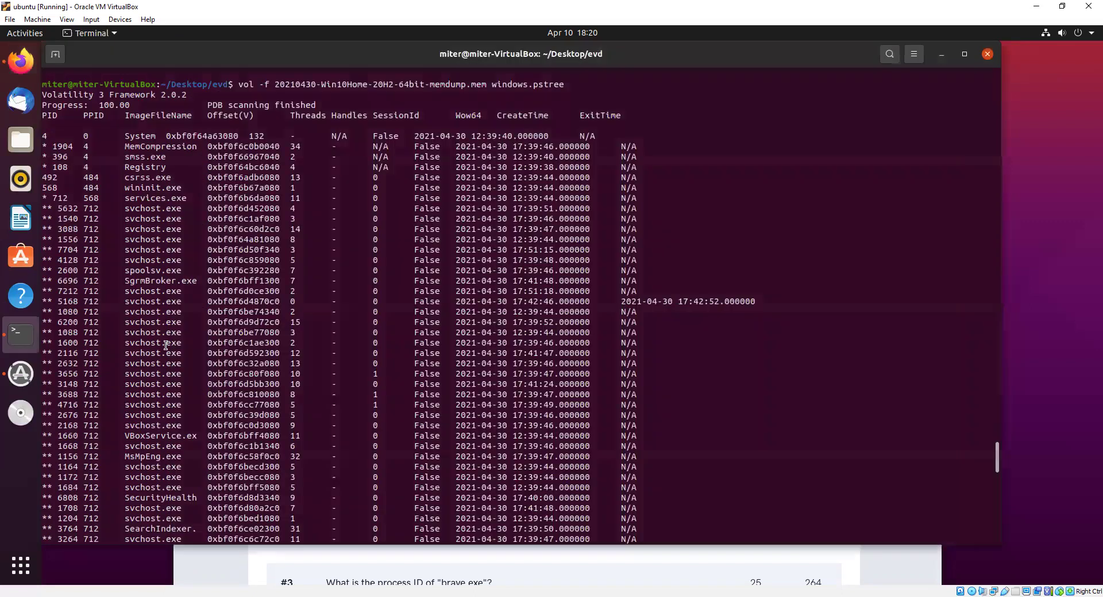
pyautogui.hotkey('ctrl', 'l')
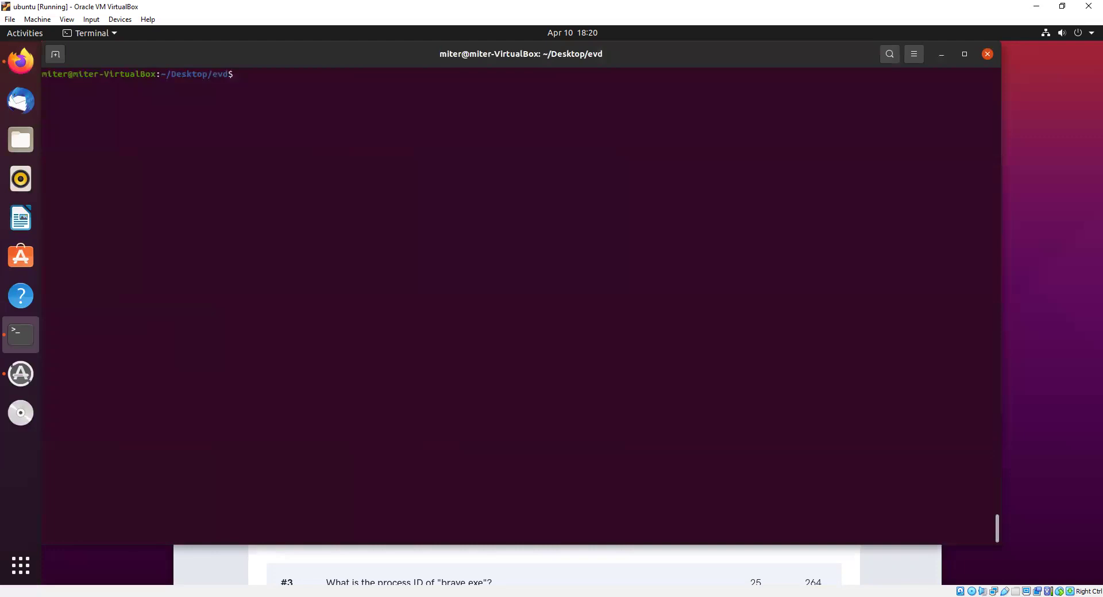
pyautogui.write('vol -h')
pyautogui.press('Return')
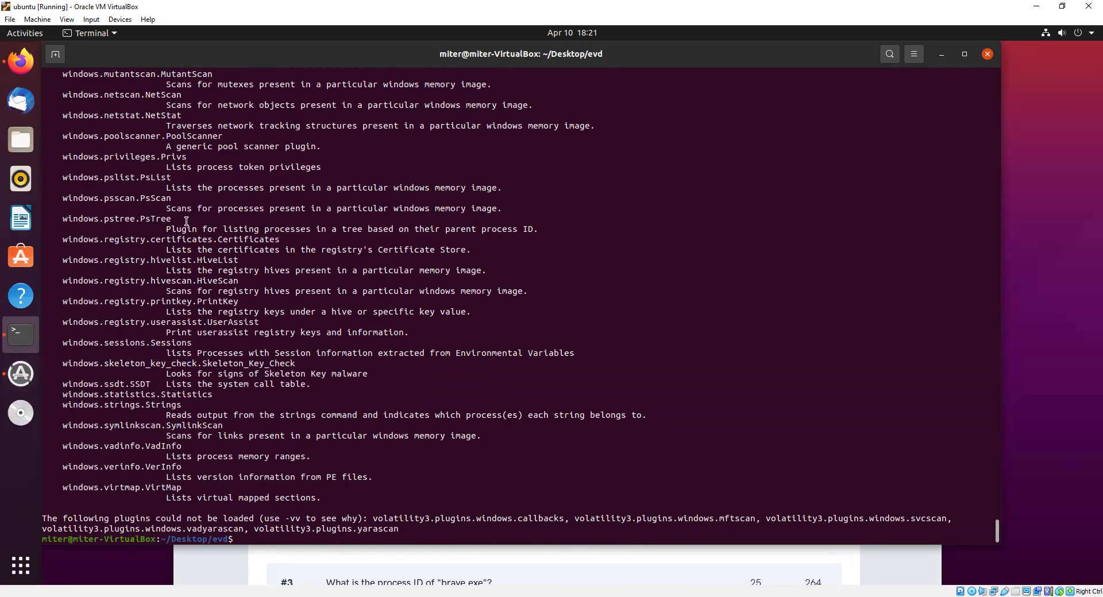
# - Examine the plugin list in the Volatility help output, from the linux and mac plugins through the windows plugins to the end
pyautogui.scroll(2, 154, 251)
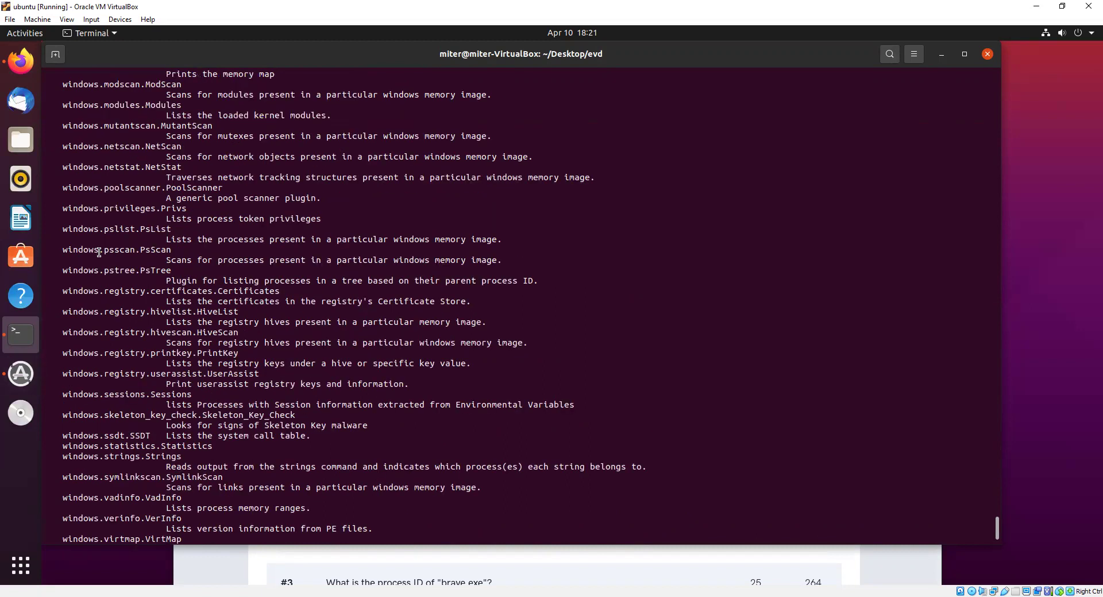
pyautogui.scroll(15, 99, 250)
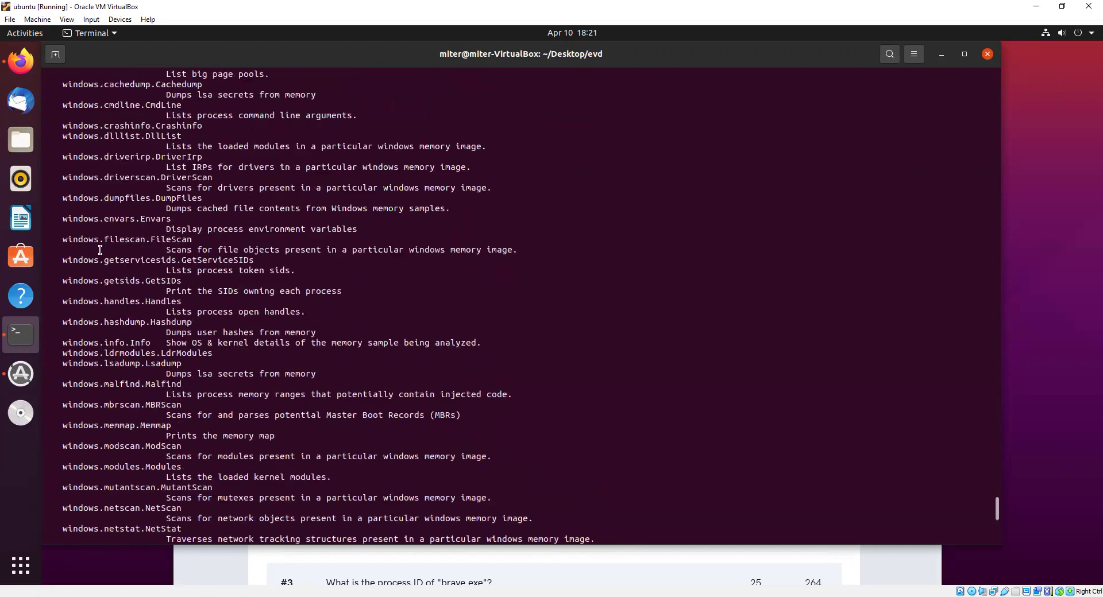
pyautogui.scroll(12, 123, 187)
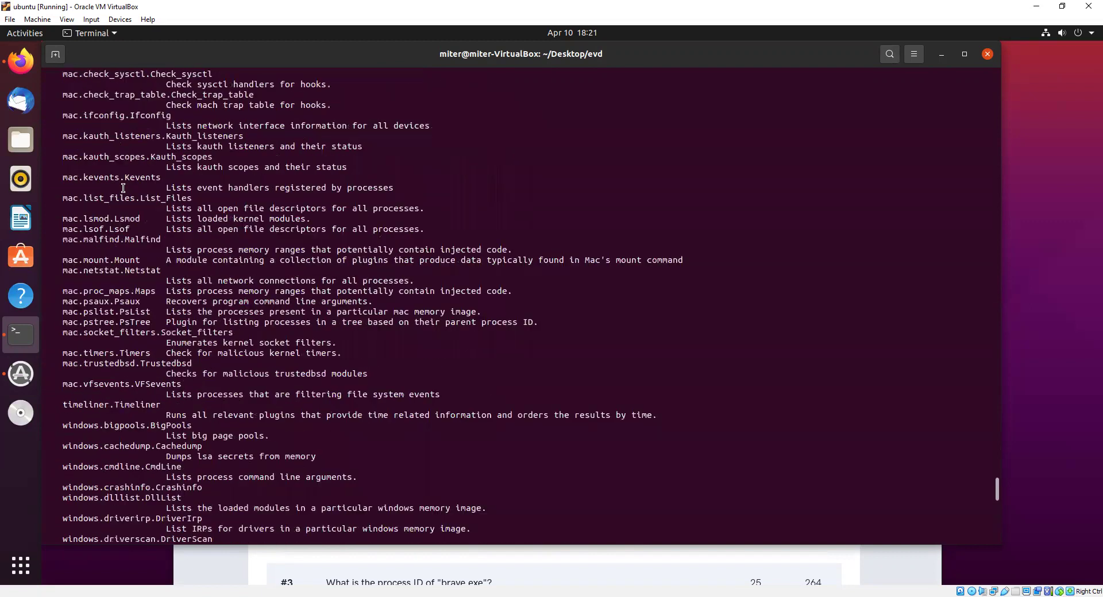
pyautogui.scroll(2, 123, 188)
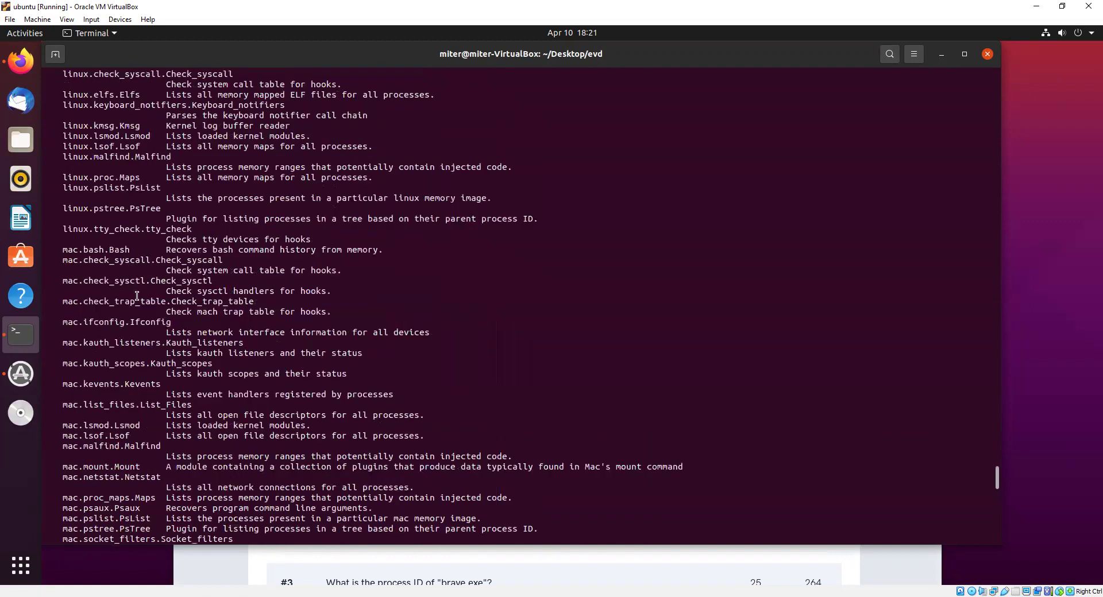
pyautogui.scroll(-3, 137, 297)
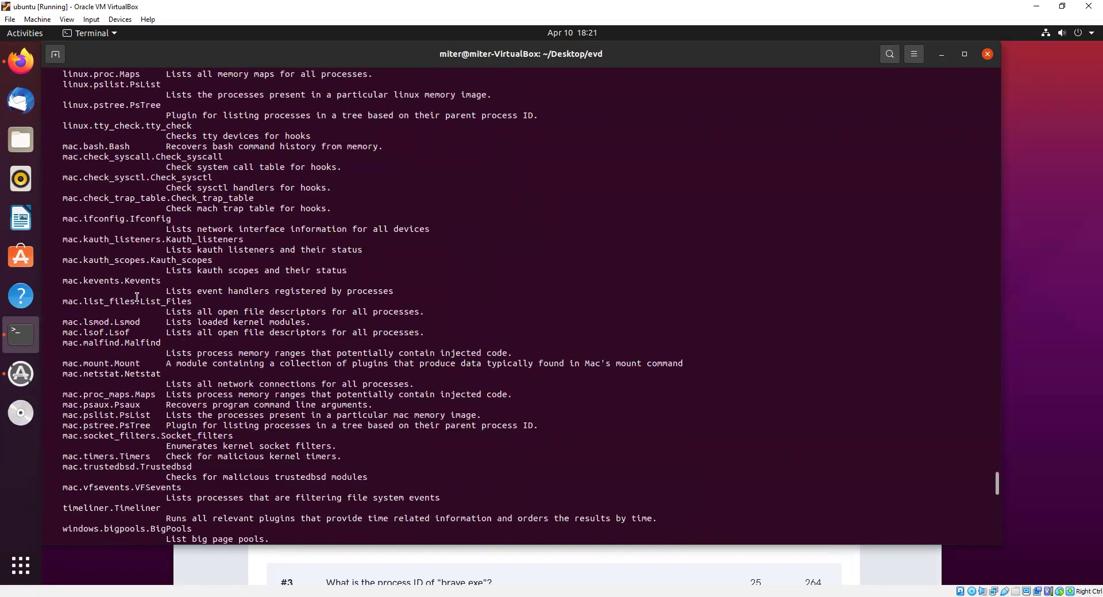
pyautogui.scroll(-3, 136, 287)
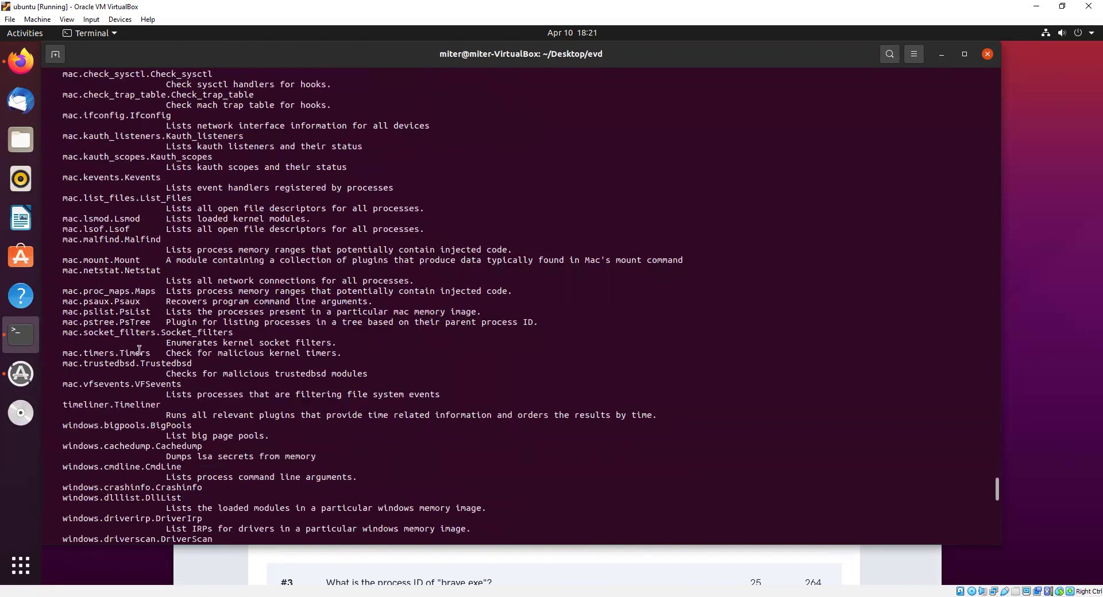
pyautogui.scroll(-3, 139, 350)
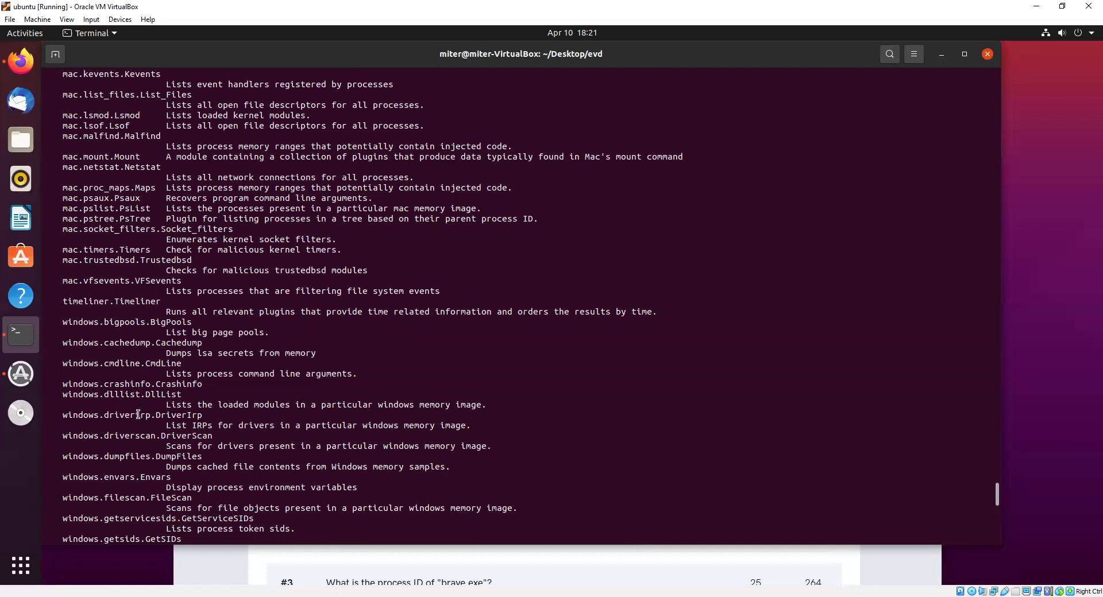
pyautogui.scroll(-3, 138, 413)
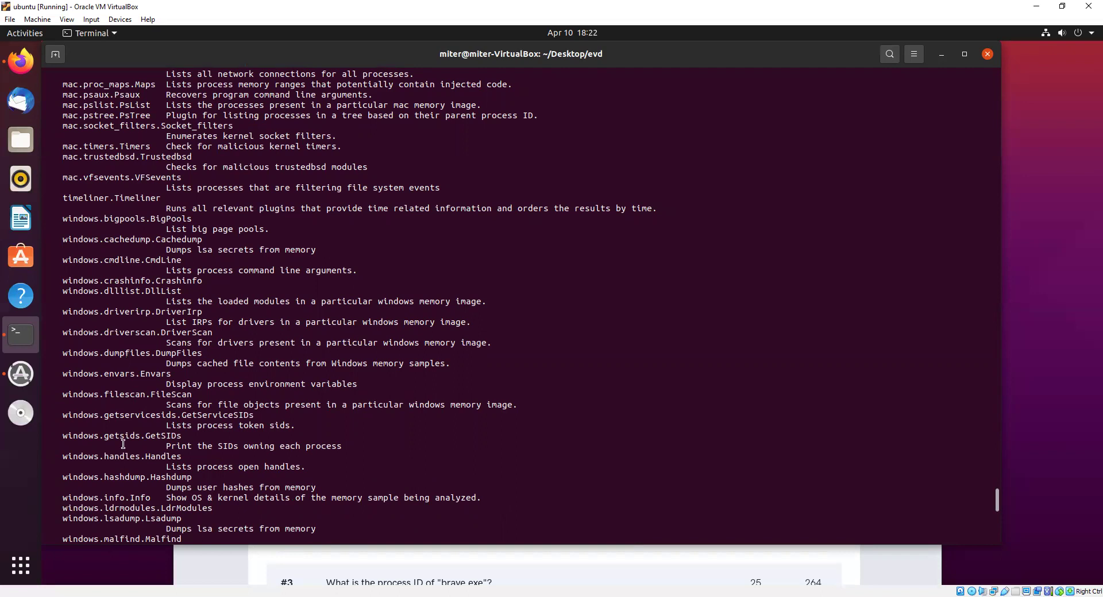
pyautogui.scroll(-2, 125, 454)
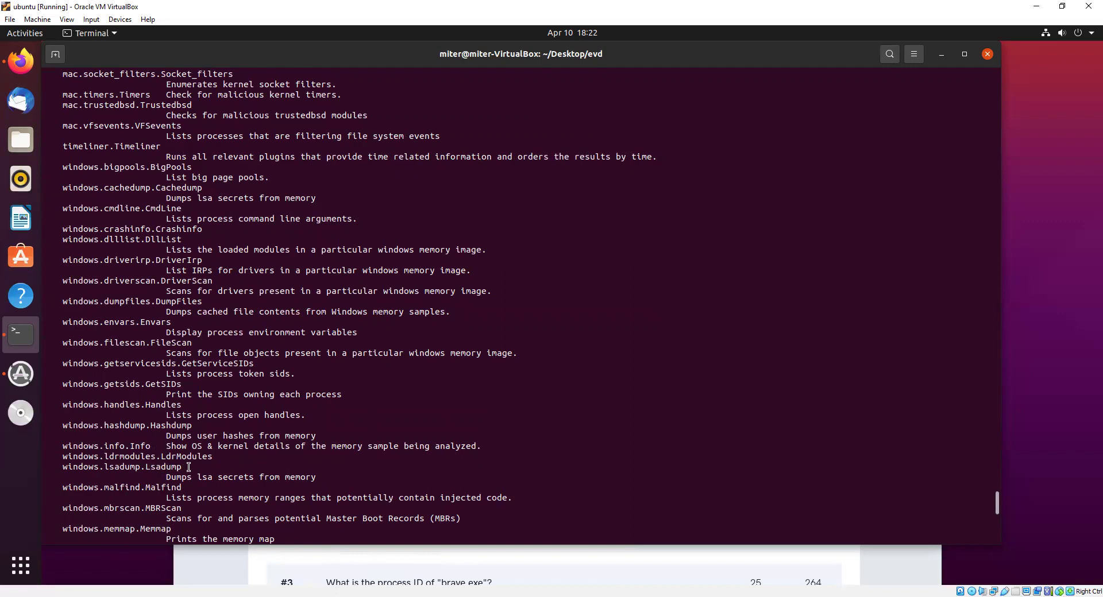
pyautogui.scroll(-3, 188, 467)
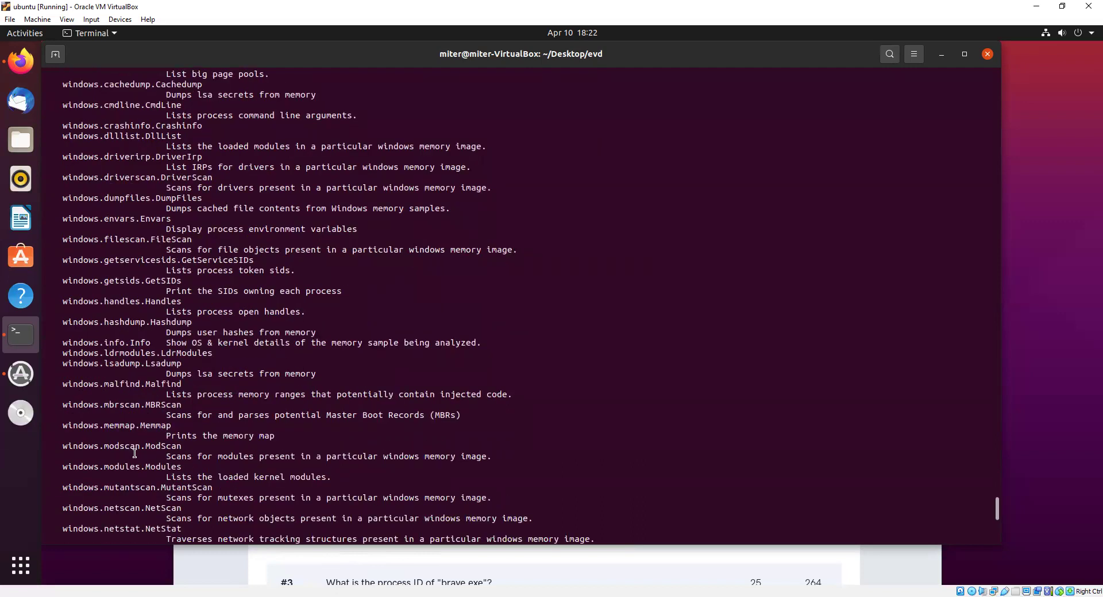
pyautogui.scroll(-2, 134, 453)
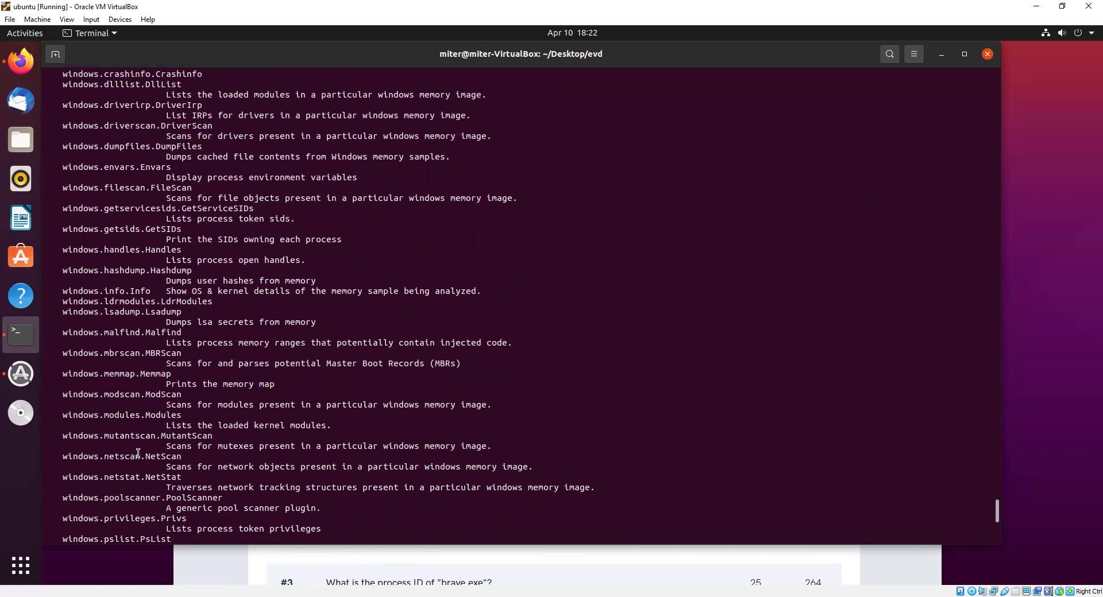
pyautogui.scroll(-2, 138, 454)
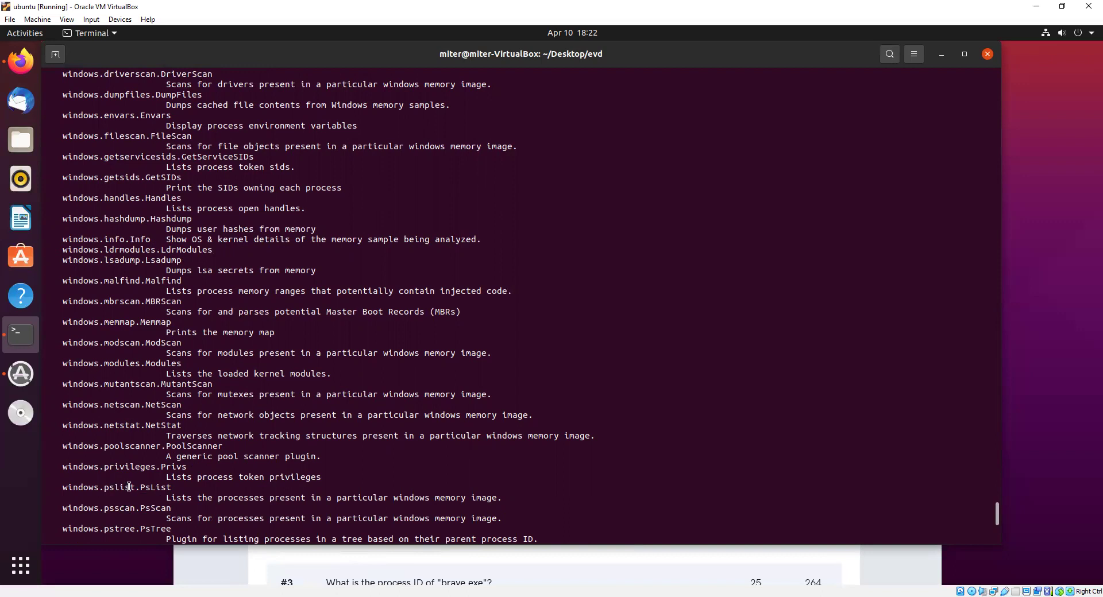
pyautogui.scroll(-2, 151, 494)
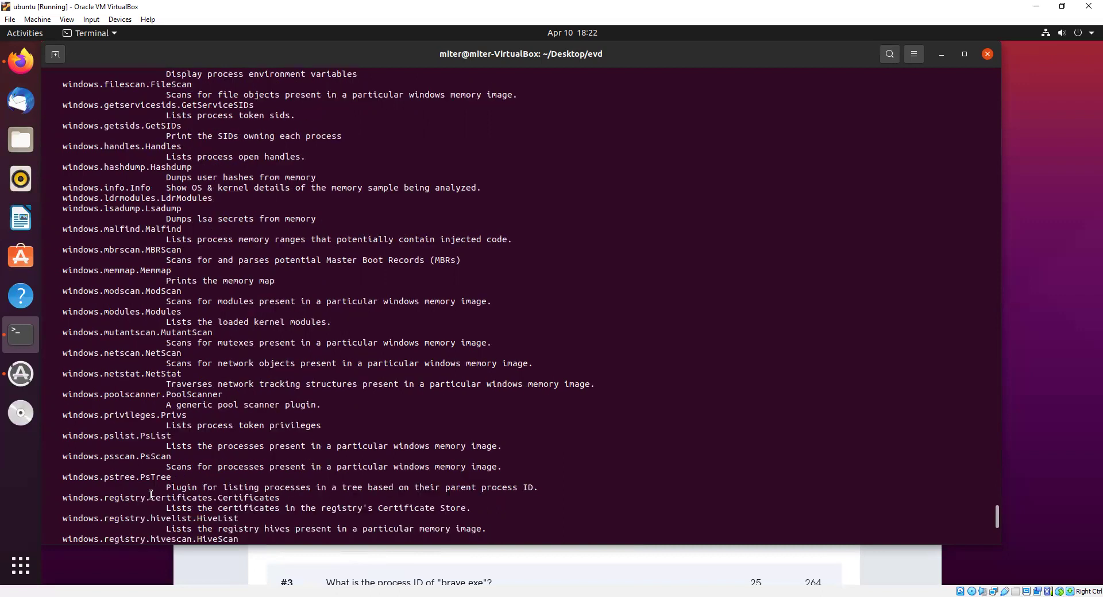
pyautogui.scroll(-4, 150, 494)
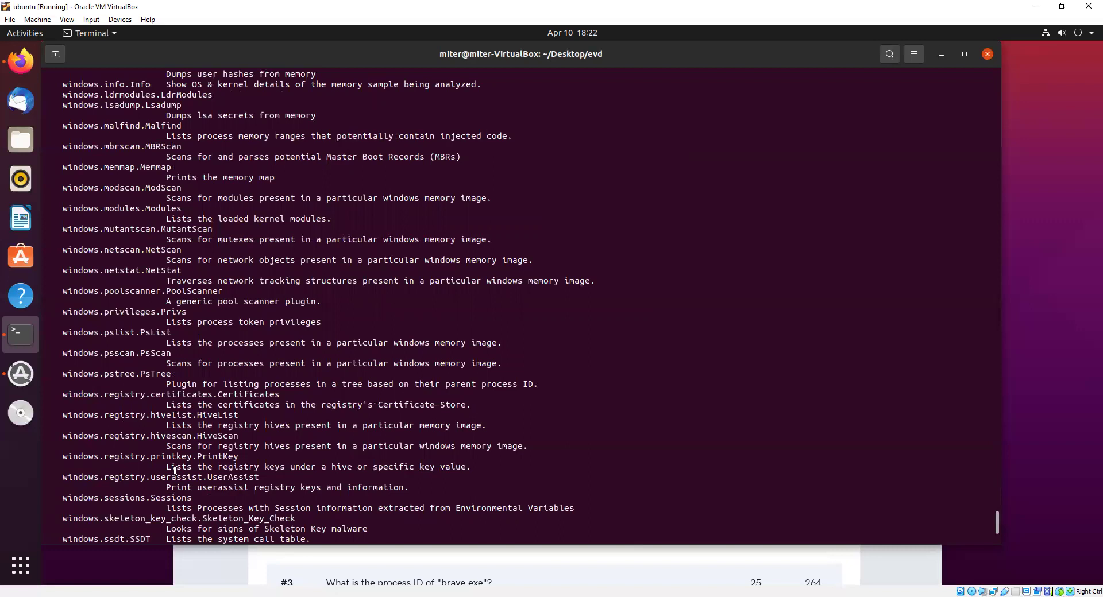
pyautogui.scroll(-6, 174, 470)
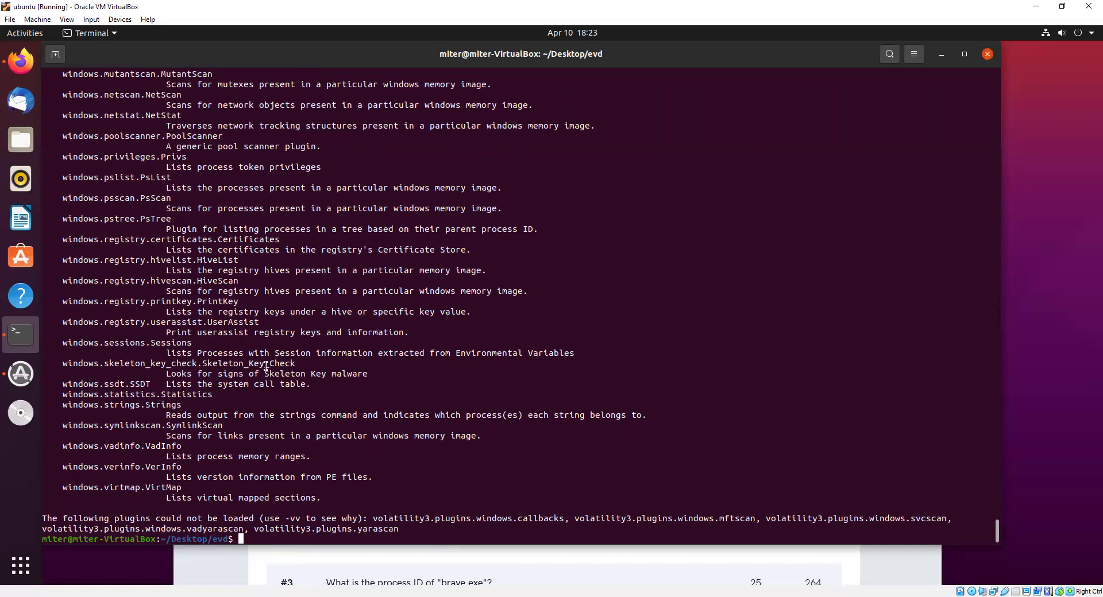
# - Locate the windows.info plugin in the Volatility help output and copy its name, windows.info
pyautogui.scroll(3, 217, 383)
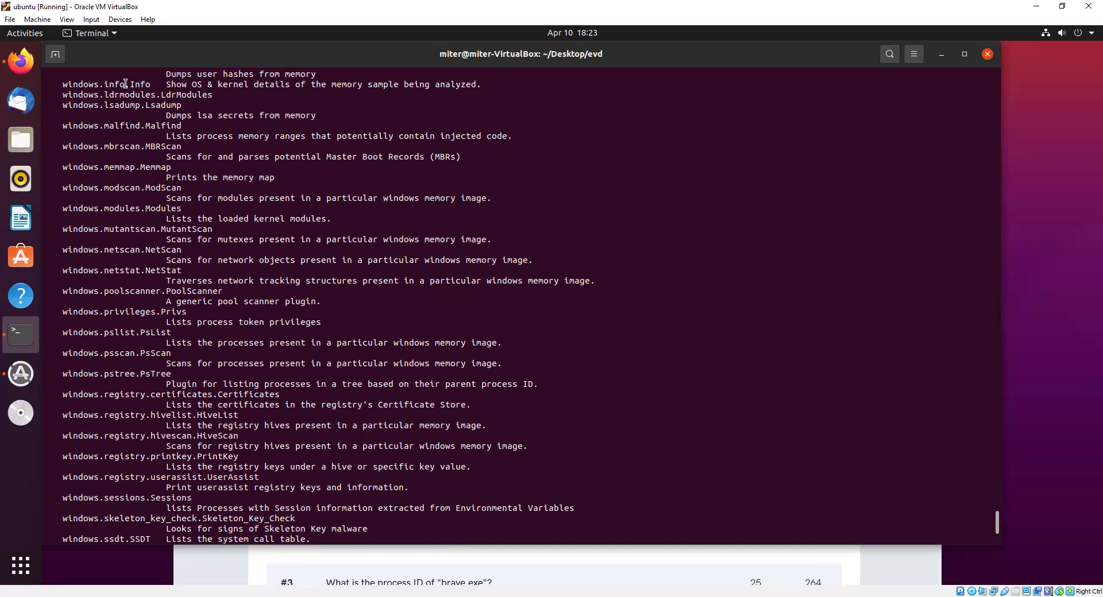
pyautogui.moveTo(124, 84); pyautogui.dragTo(61, 85)
pyautogui.rightClick(77, 83)
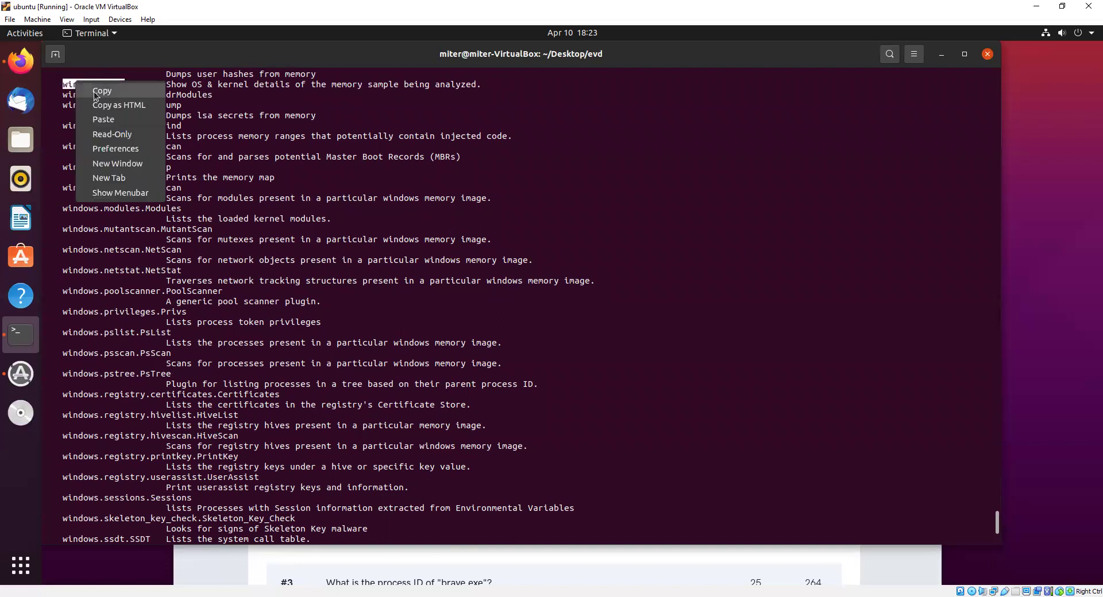
pyautogui.click(115, 91)
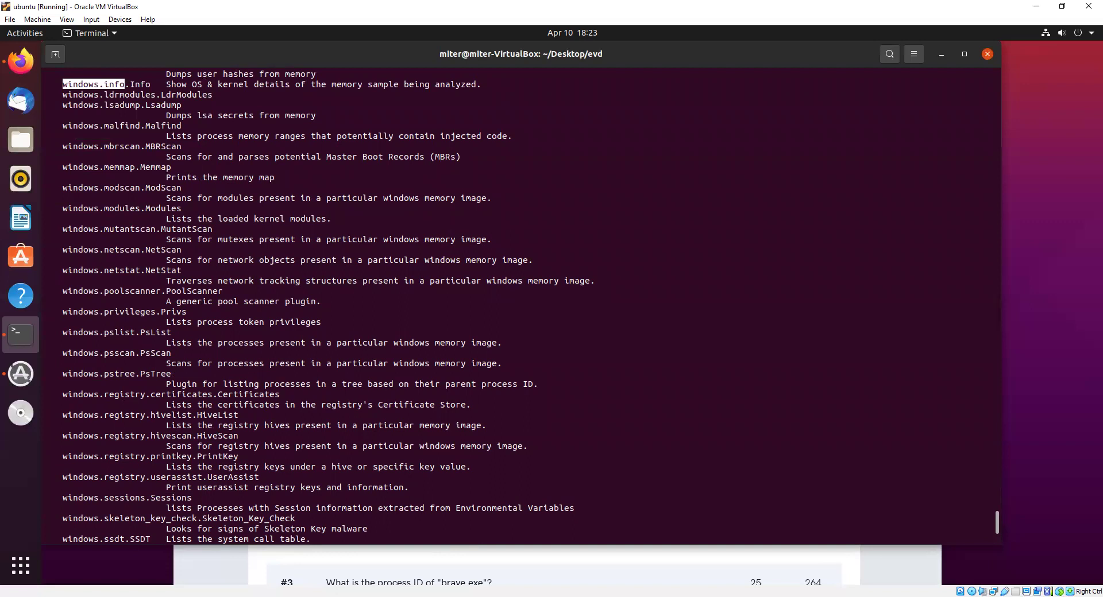
pyautogui.scroll(-6, 521, 305)
# - Clear the terminal and run the windows.info plugin with vol -f against 20210430-Win10Home-20H2-64bit-memdump.mem
pyautogui.hotkey('ctrl', 'l')
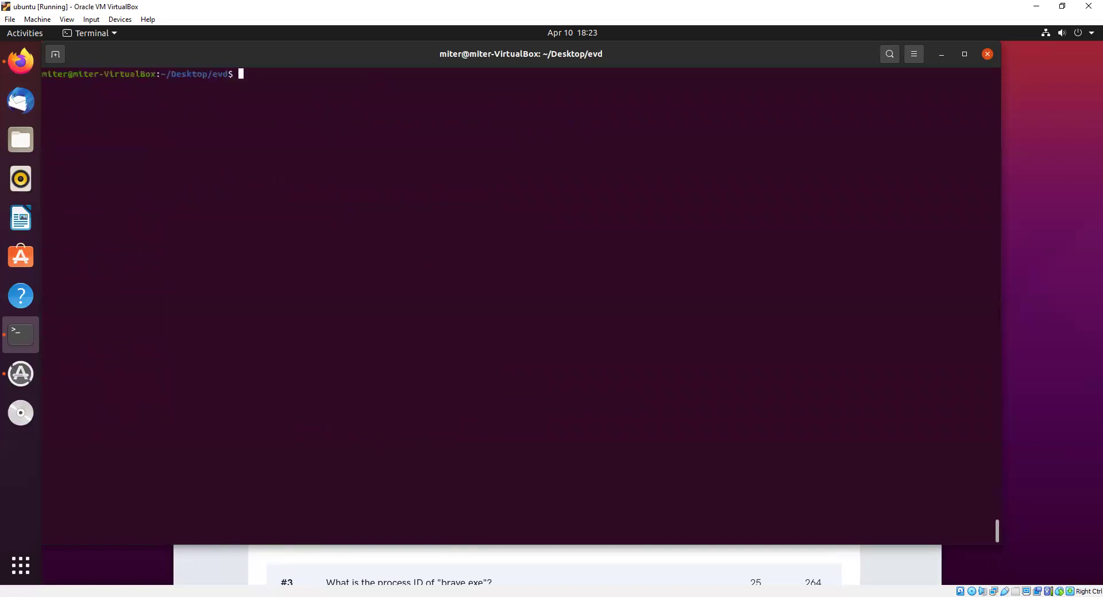
pyautogui.write('vol -f 2')
pyautogui.press('Tab')
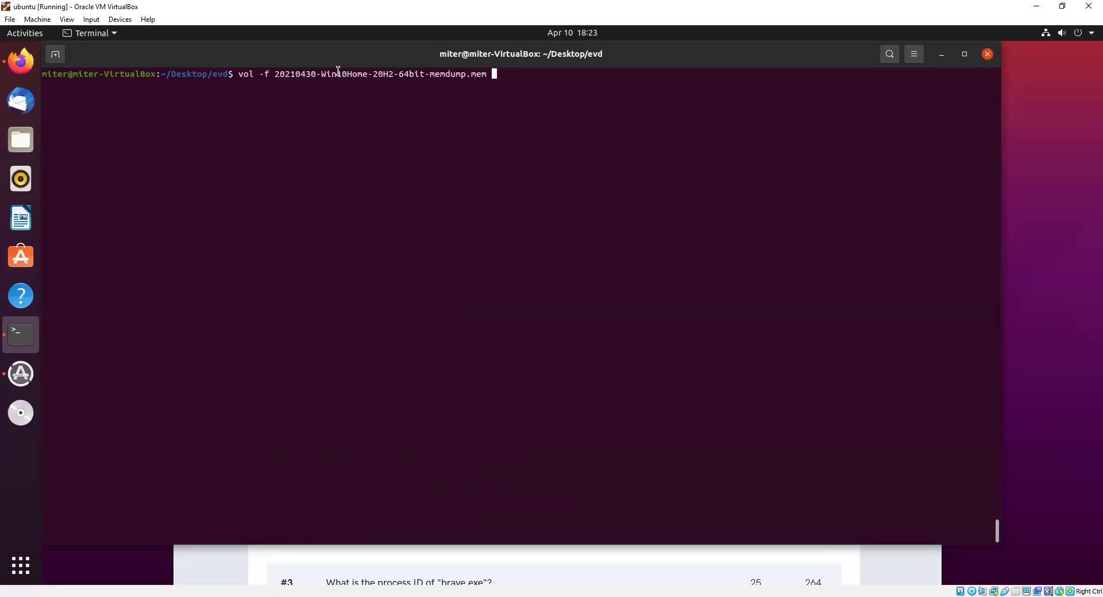
pyautogui.rightClick(494, 74)
pyautogui.click(514, 113)
pyautogui.press('Return')
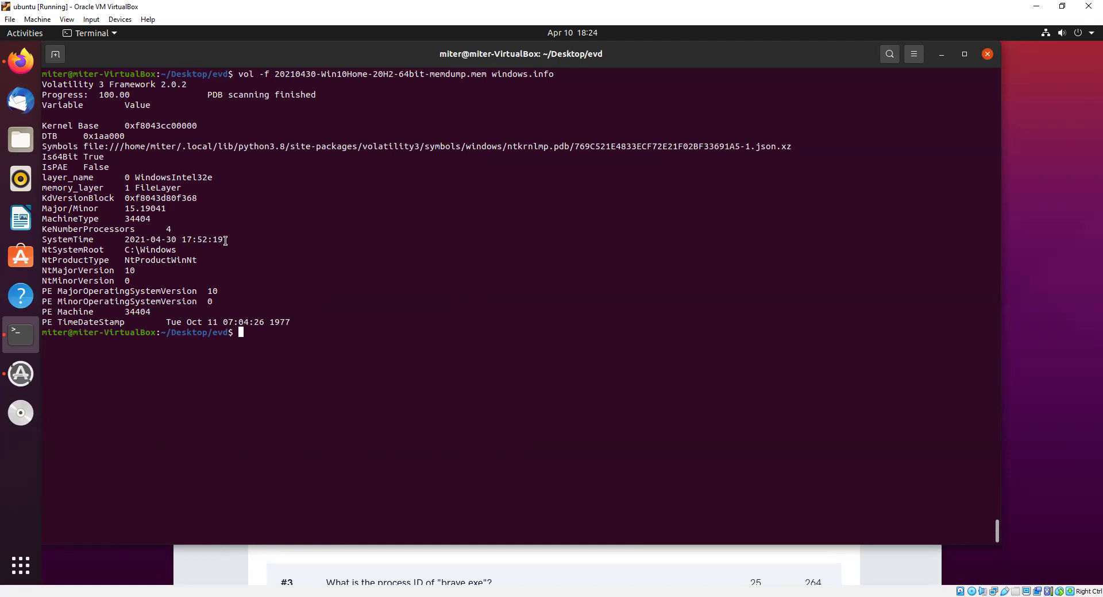
pyautogui.moveTo(226, 240); pyautogui.dragTo(126, 240)
pyautogui.rightClick(128, 238)
pyautogui.click(161, 263)
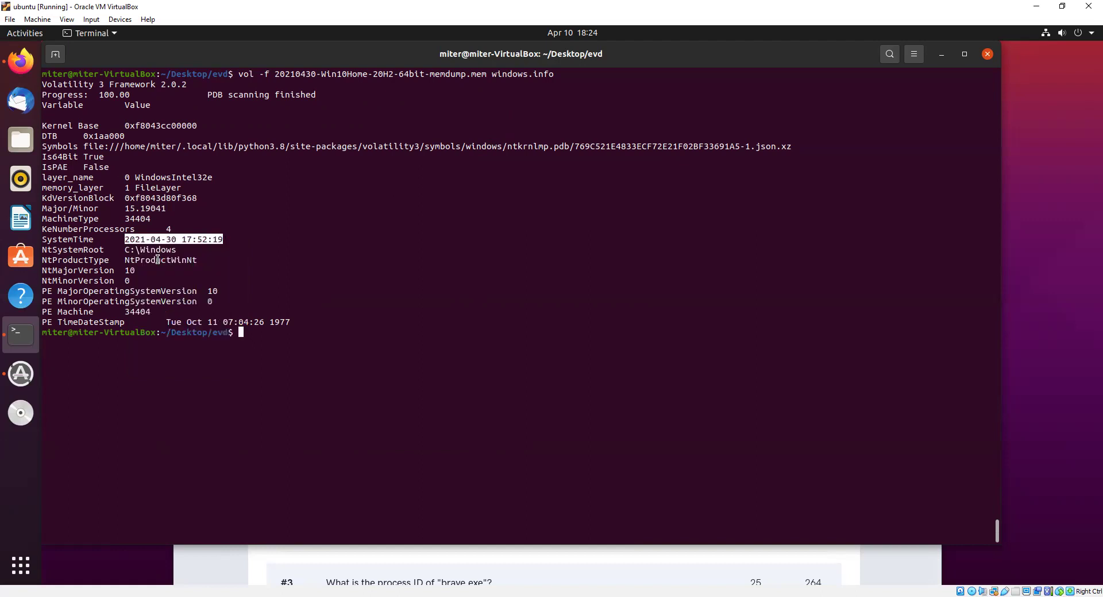
pyautogui.click(396, 568)
pyautogui.click(394, 395)
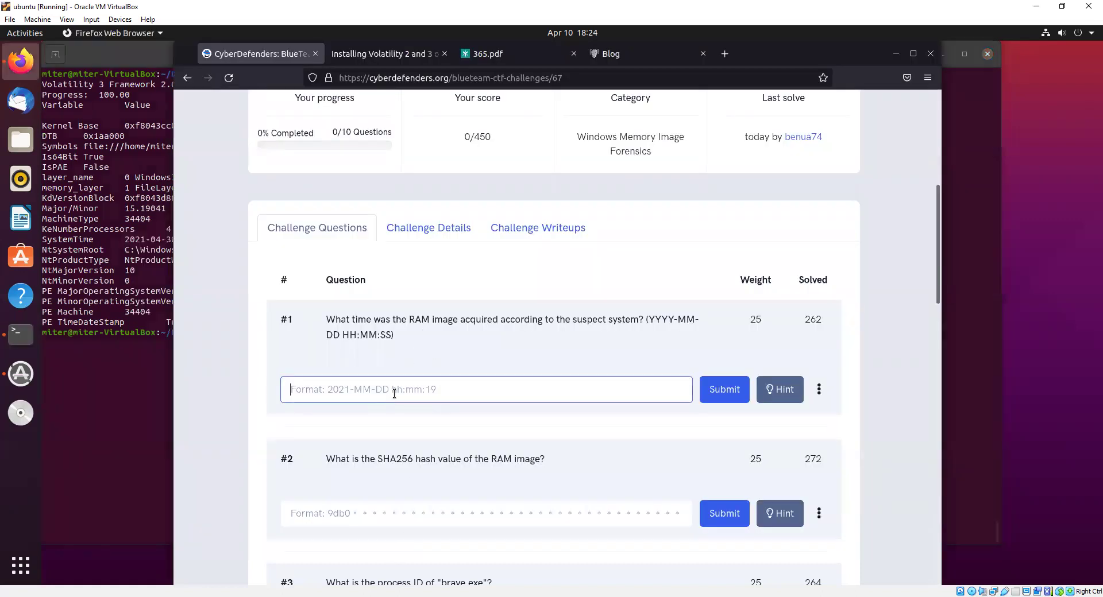
pyautogui.rightClick(395, 395)
pyautogui.click(423, 462)
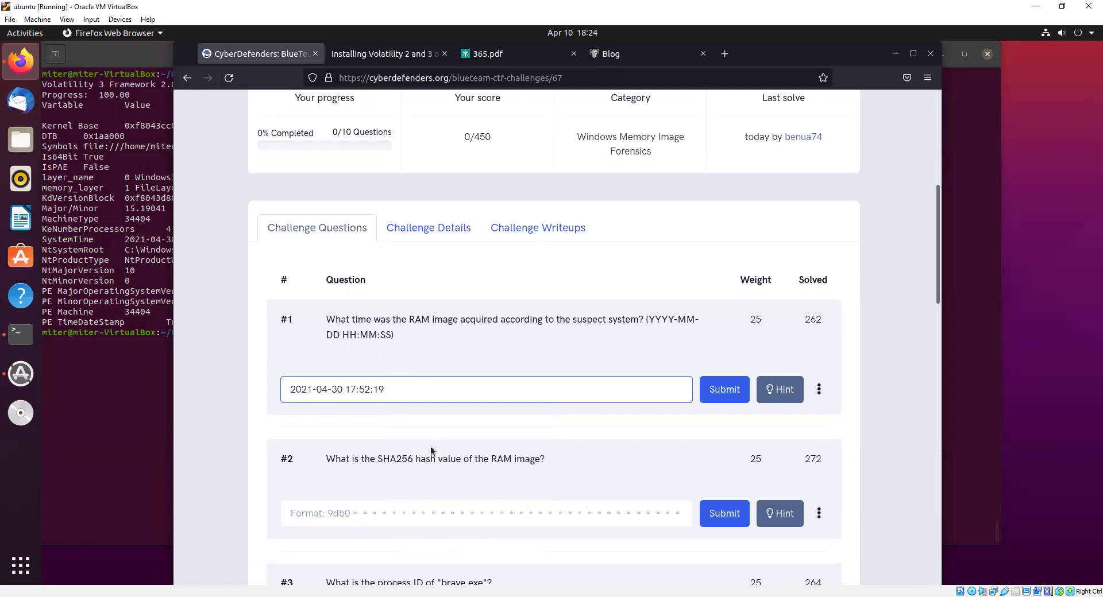
pyautogui.click(723, 398)
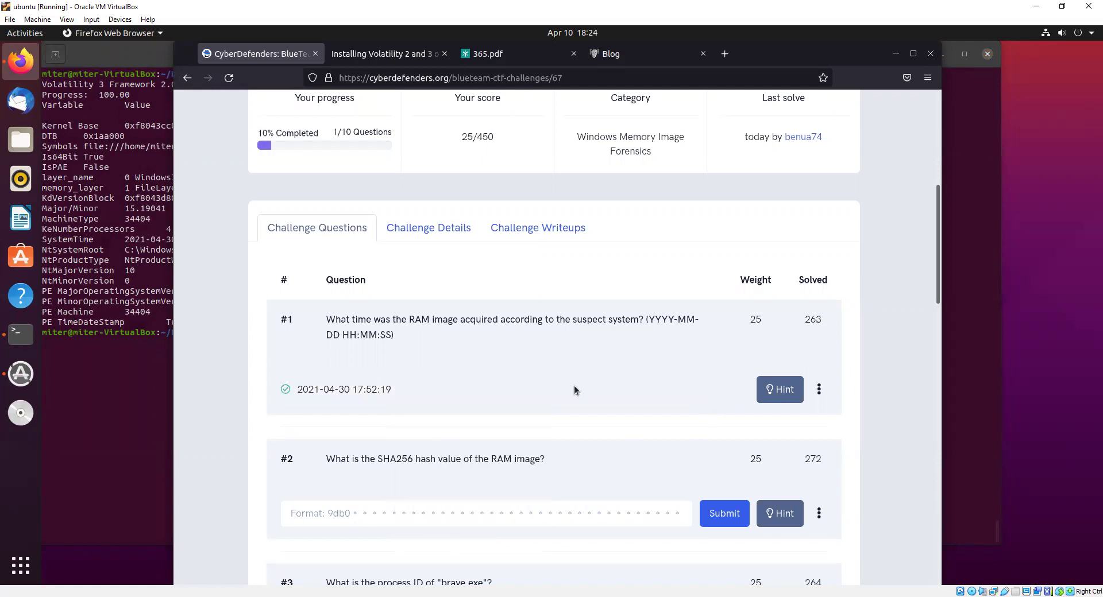
# - Read question #2 about the RAM image's hash, and run sha256sum on 20210430-Win10Home-20H2-64bit-memdump.mem in the terminal
pyautogui.scroll(-1, 574, 384)
pyautogui.scroll(-1, 574, 385)
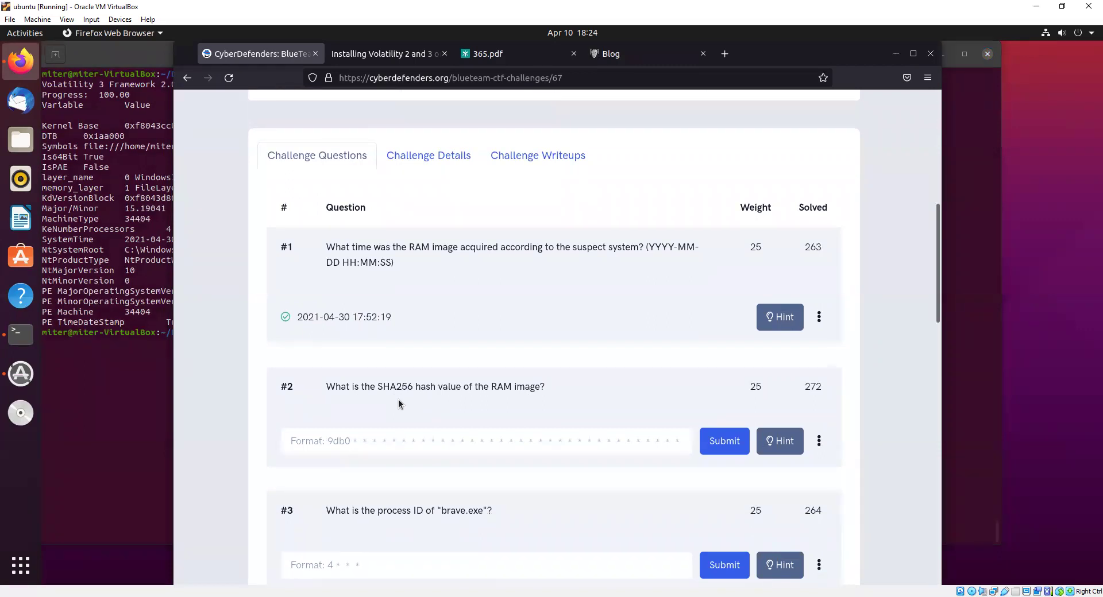
pyautogui.click(148, 344)
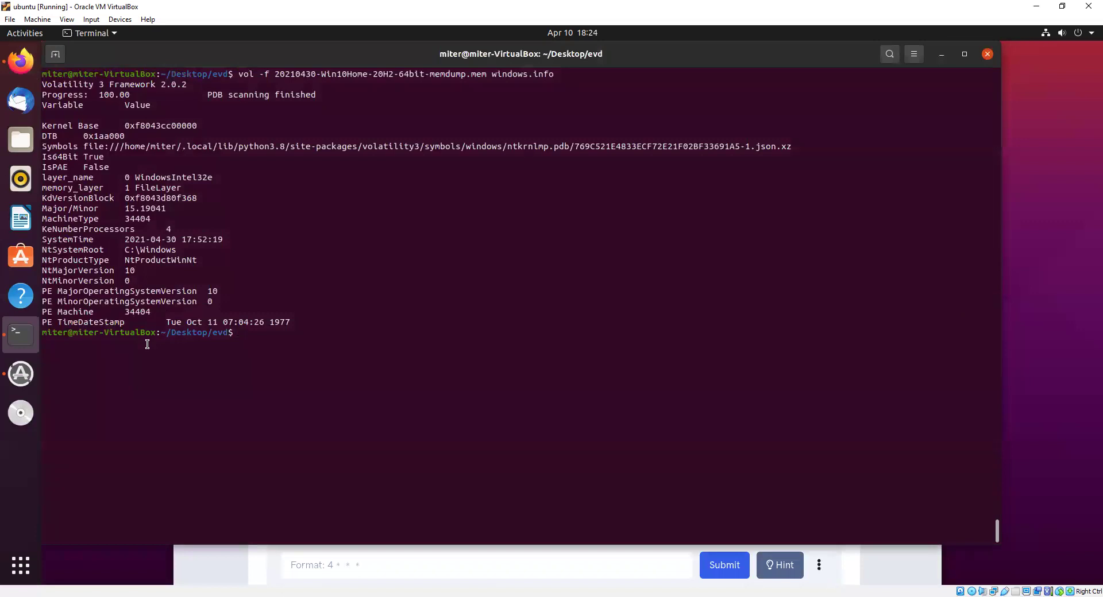
pyautogui.write('sha256sum 2')
pyautogui.press('Tab')
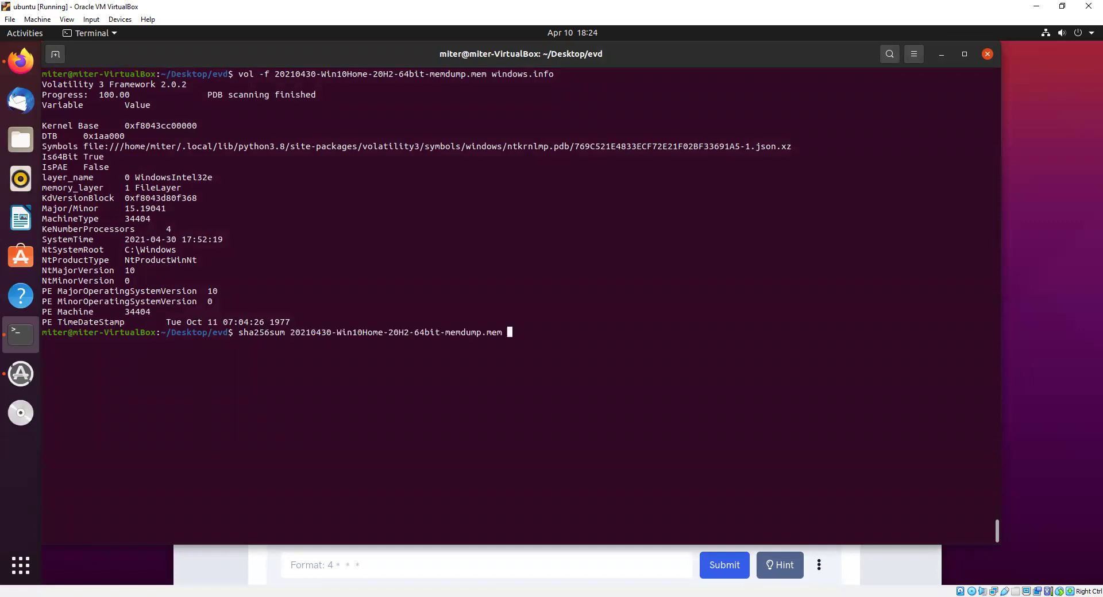
pyautogui.press('Return')
# - Read questions #3 and #4 on the challenge page, and open a second terminal tab in ~/Desktop/evd
pyautogui.click(331, 565)
pyautogui.scroll(-2, 391, 398)
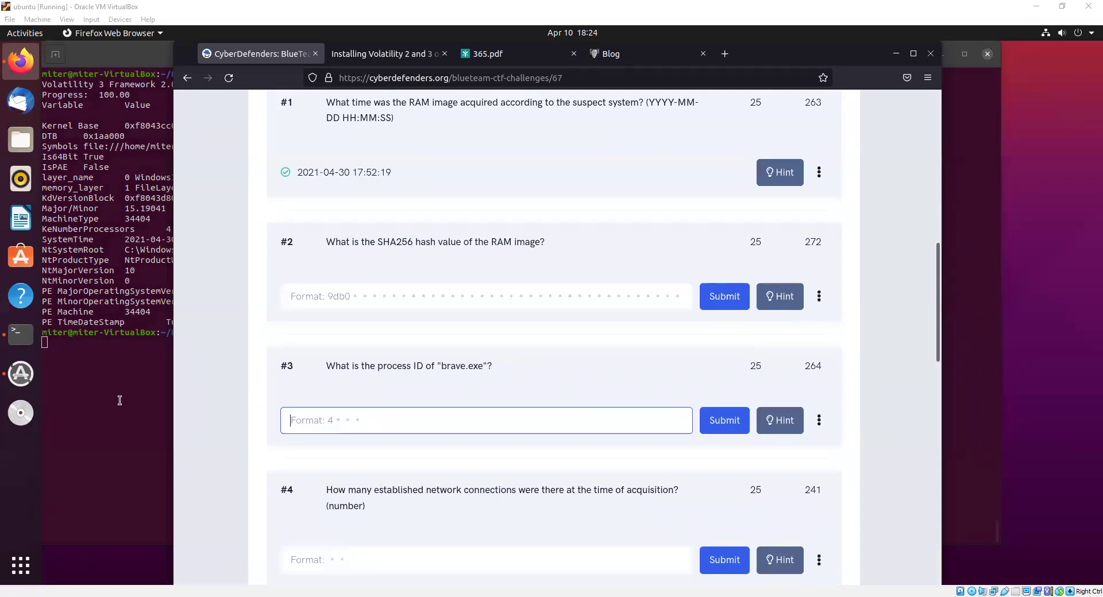
pyautogui.click(152, 369)
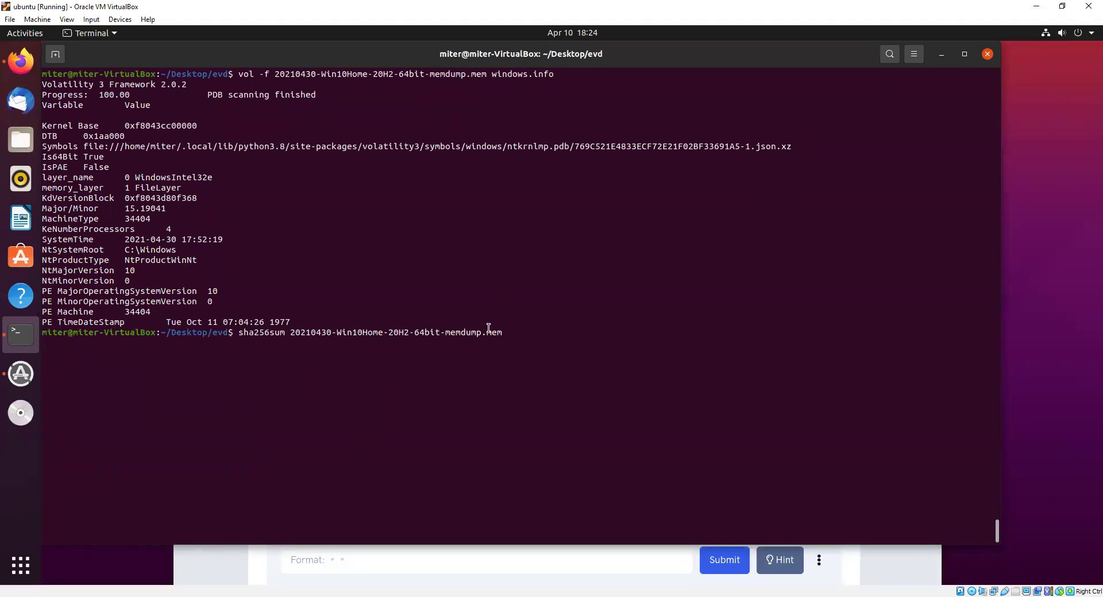
pyautogui.click(56, 54)
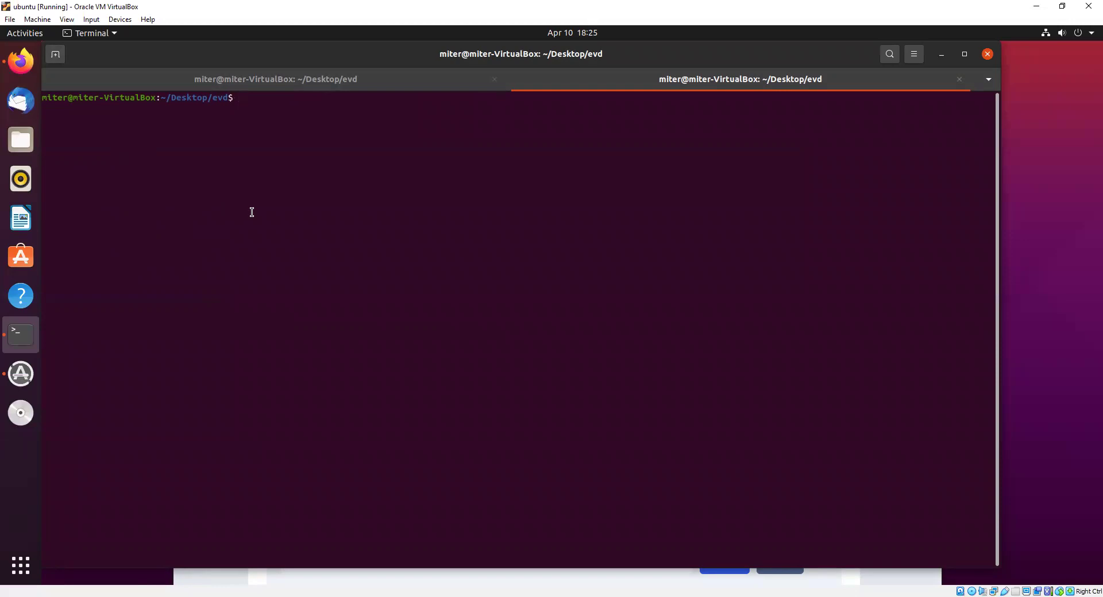
# - Copy the process name brave from question #3 on the challenge page and return to the terminal
pyautogui.click(650, 574)
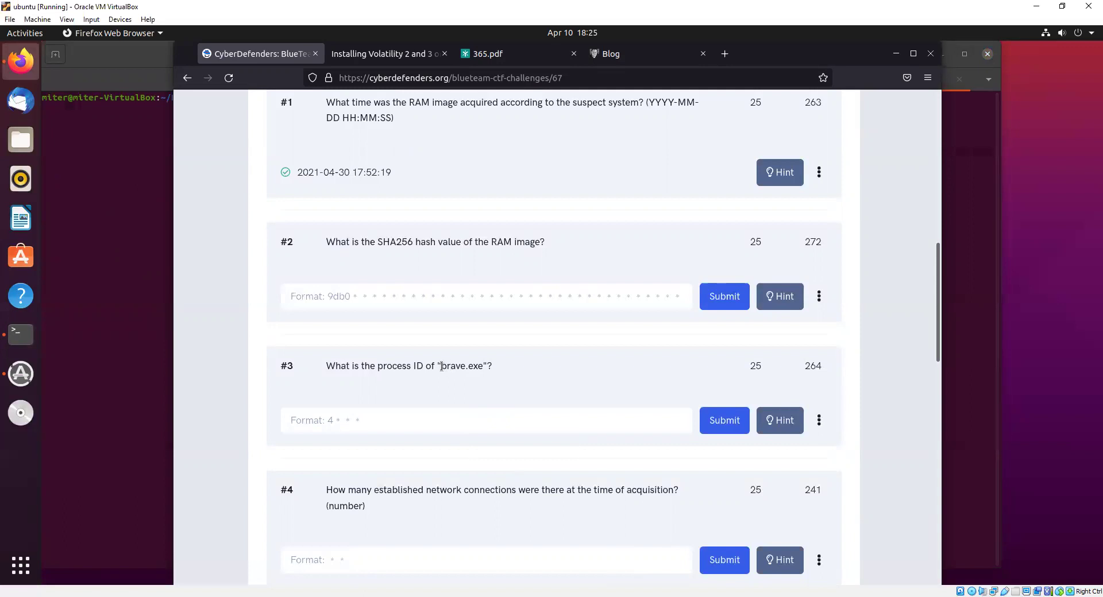
pyautogui.moveTo(442, 366); pyautogui.dragTo(482, 366)
pyautogui.rightClick(482, 369)
pyautogui.click(504, 465)
pyautogui.click(123, 302)
# - Copy the memory image's SHA256 hash from the first terminal tab and submit it as the answer to question #2
pyautogui.click(277, 86)
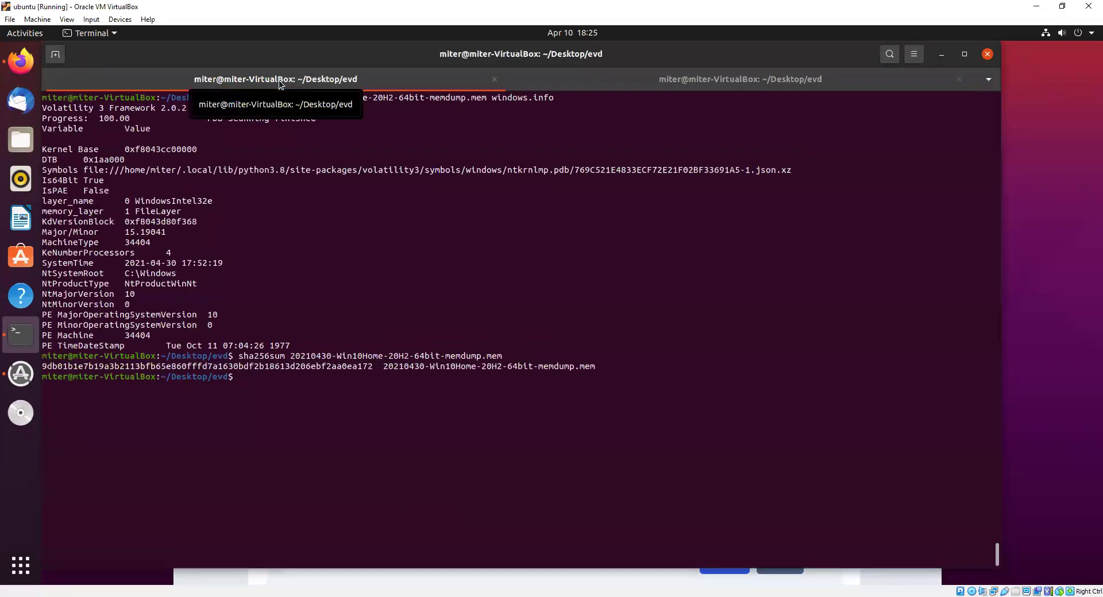
pyautogui.doubleClick(246, 367)
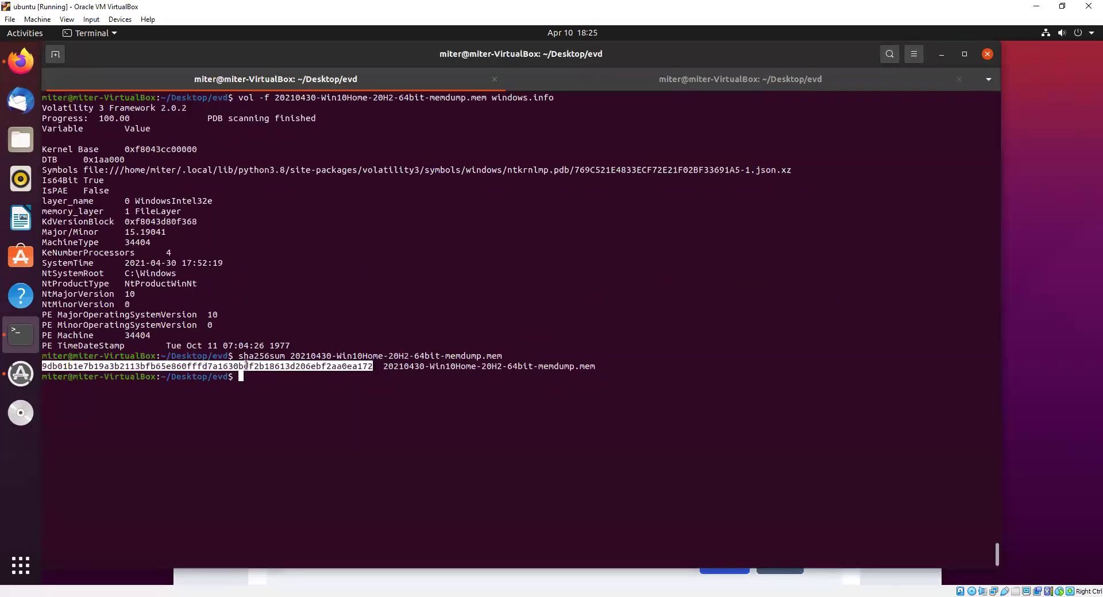
pyautogui.rightClick(248, 369)
pyautogui.click(270, 377)
pyautogui.click(602, 568)
pyautogui.rightClick(436, 295)
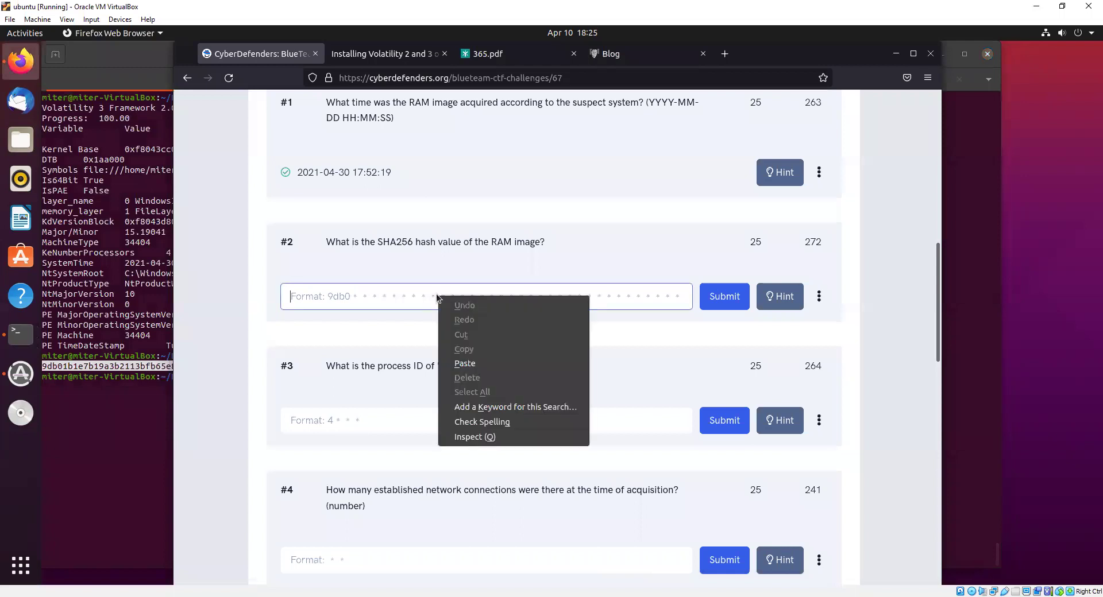
pyautogui.click(465, 363)
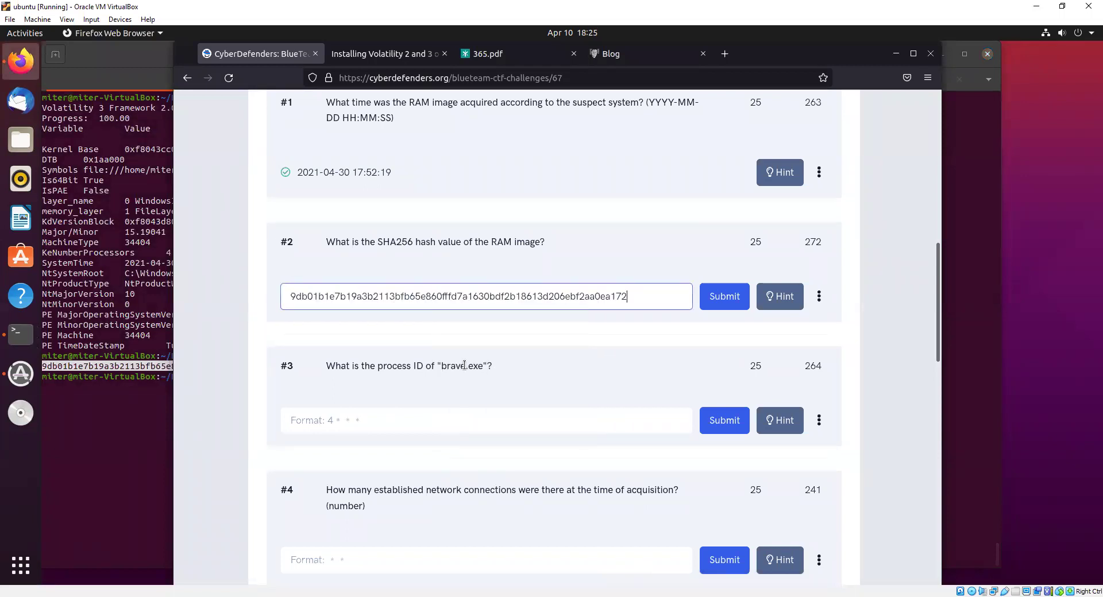
pyautogui.press('Return')
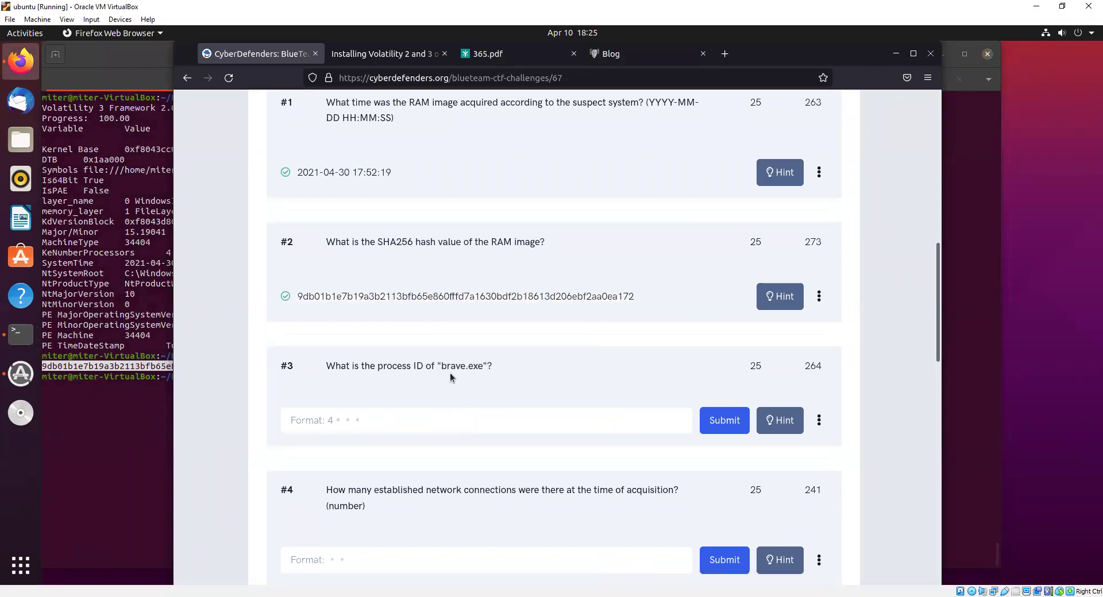
# - Read question #3 and list the memory image's processes in the terminal by rerunning the vol command with windows.pslist
pyautogui.scroll(-2, 449, 373)
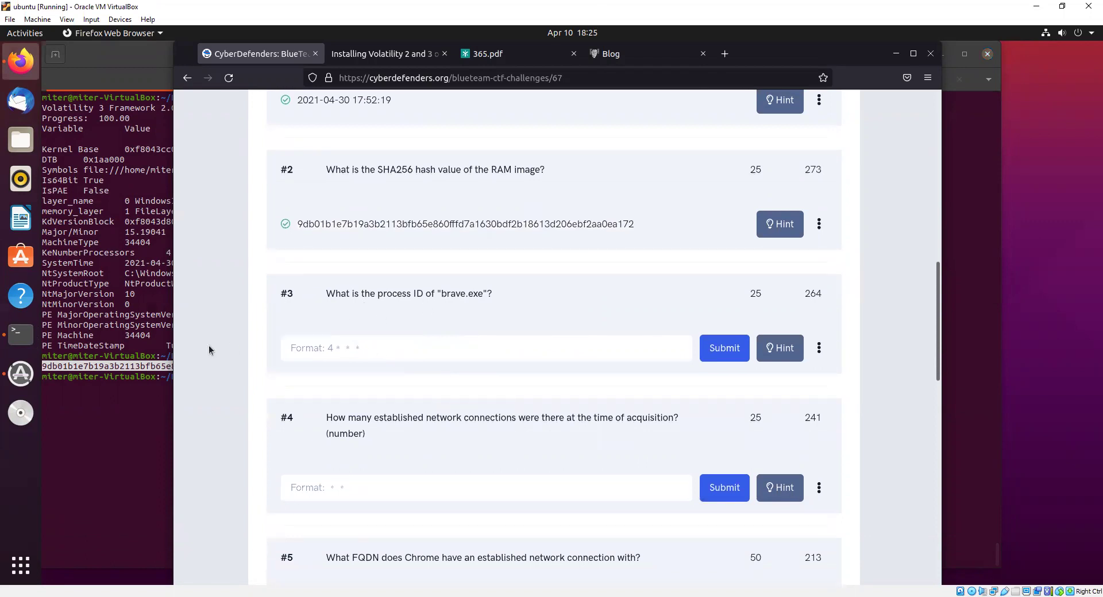
pyautogui.click(163, 390)
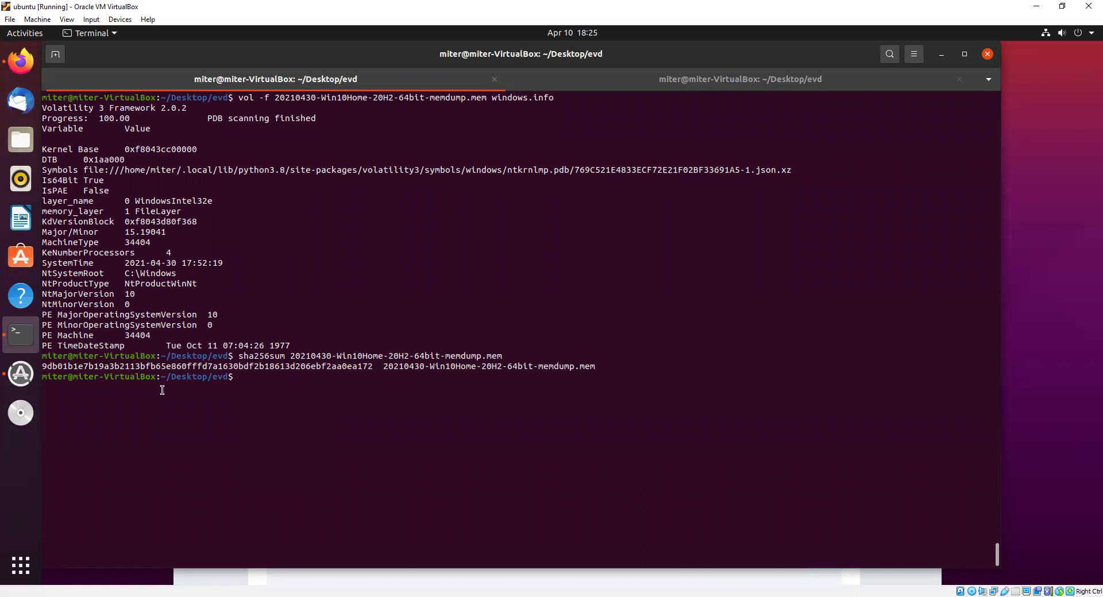
pyautogui.press('Up')
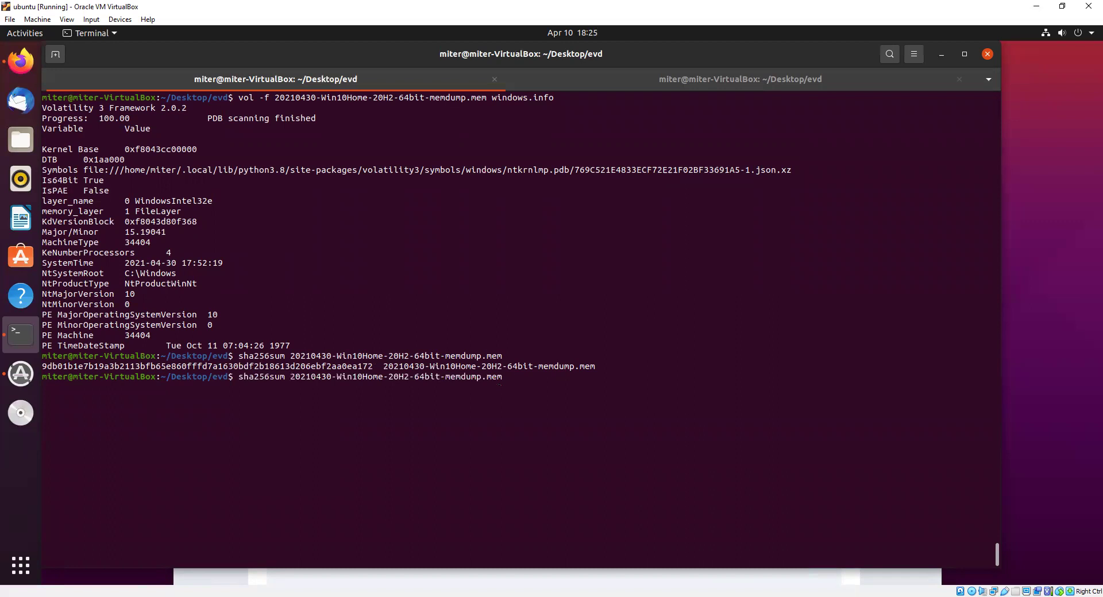
pyautogui.press('Up')
pyautogui.press('BackSpace')
pyautogui.press('BackSpace')
pyautogui.press('BackSpace')
pyautogui.press('BackSpace')
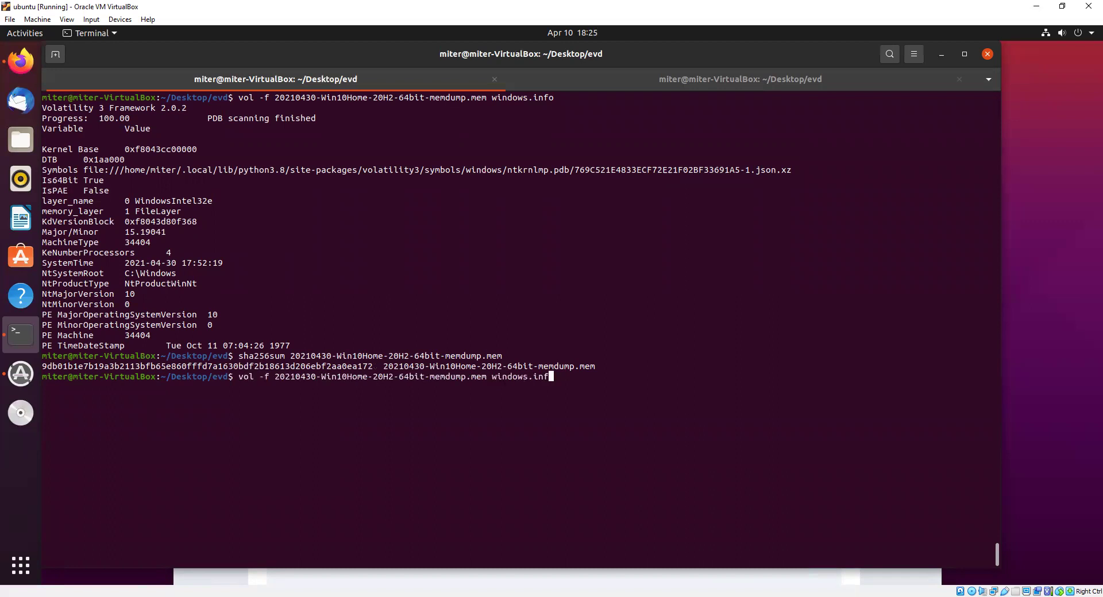
pyautogui.write('pslist')
pyautogui.press('Return')
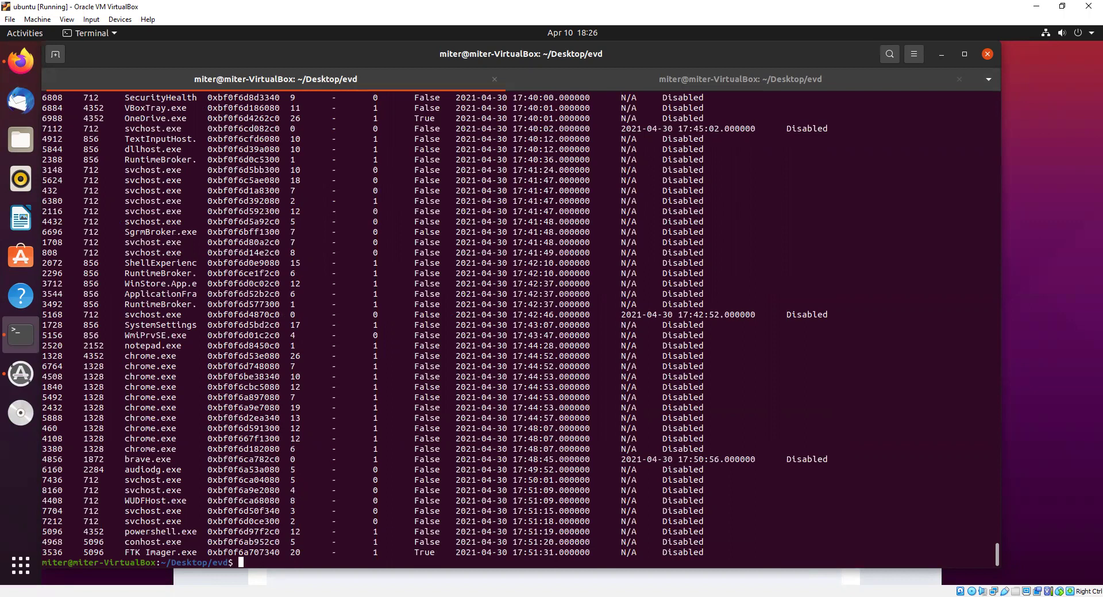
# - Rerun the windows.pslist command on the memory image with its output filtered through grep -i brave.exe
pyautogui.press('Up')
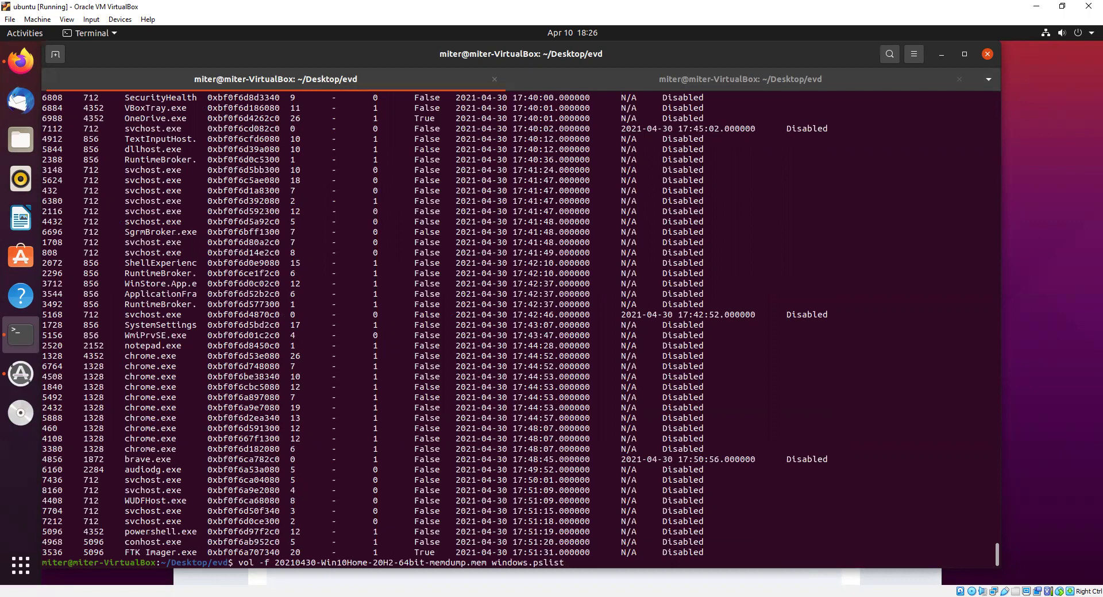
pyautogui.write('| grep -i')
pyautogui.hotkey('ctrl', 'shift', 'v')
pyautogui.press('BackSpace')
pyautogui.press('BackSpace')
pyautogui.press('BackSpace')
pyautogui.press('BackSpace')
pyautogui.press('BackSpace')
pyautogui.press('BackSpace')
pyautogui.press('BackSpace')
pyautogui.press('BackSpace')
pyautogui.press('BackSpace')
pyautogui.press('BackSpace')
pyautogui.press('BackSpace')
pyautogui.press('BackSpace')
pyautogui.press('BackSpace')
pyautogui.press('BackSpace')
pyautogui.press('BackSpace')
pyautogui.press('BackSpace')
pyautogui.press('BackSpace')
pyautogui.press('BackSpace')
pyautogui.press('BackSpace')
pyautogui.press('BackSpace')
pyautogui.press('BackSpace')
pyautogui.press('BackSpace')
pyautogui.press('BackSpace')
pyautogui.press('BackSpace')
pyautogui.press('BackSpace')
pyautogui.press('BackSpace')
pyautogui.press('BackSpace')
pyautogui.press('BackSpace')
pyautogui.write('brave.exe')
pyautogui.press('Return')
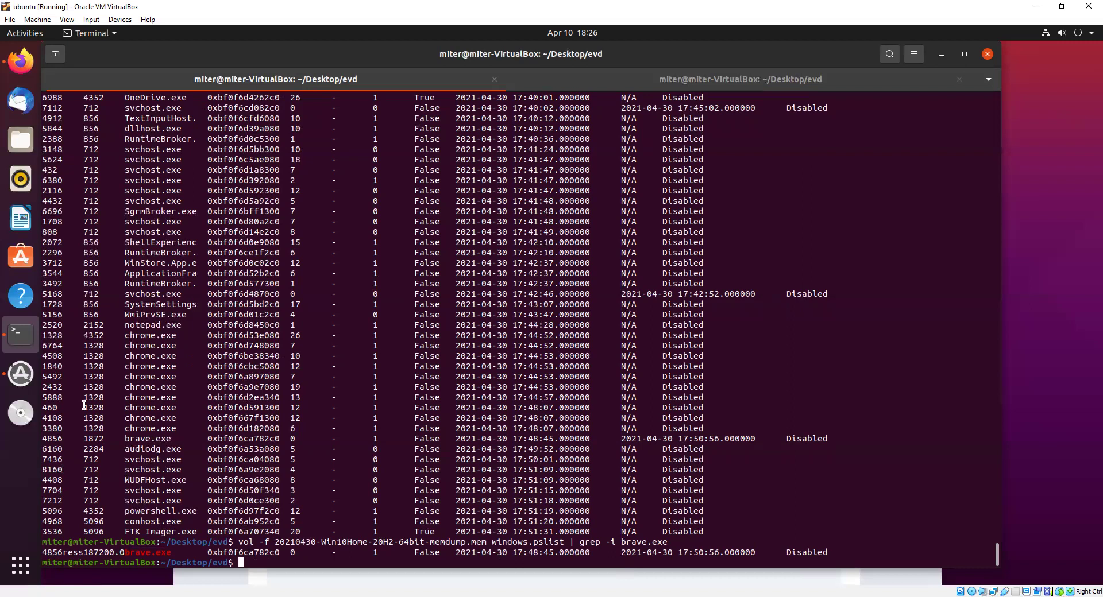
# - Look through the full pslist output from its column headers to the brave.exe row and copy that row's process ID
pyautogui.scroll(20, 85, 405)
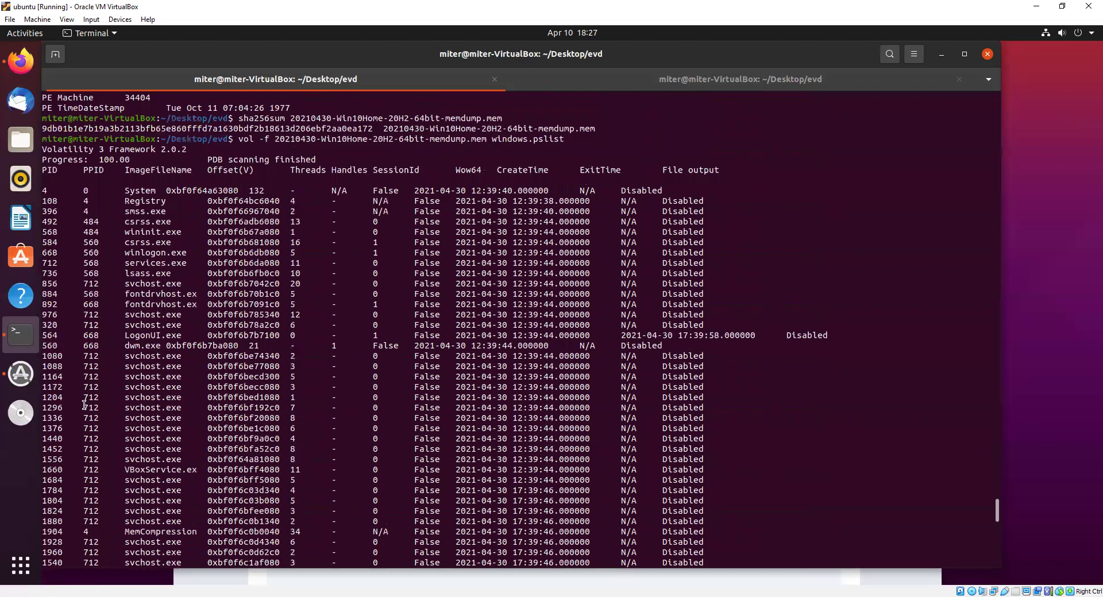
pyautogui.scroll(2, 84, 405)
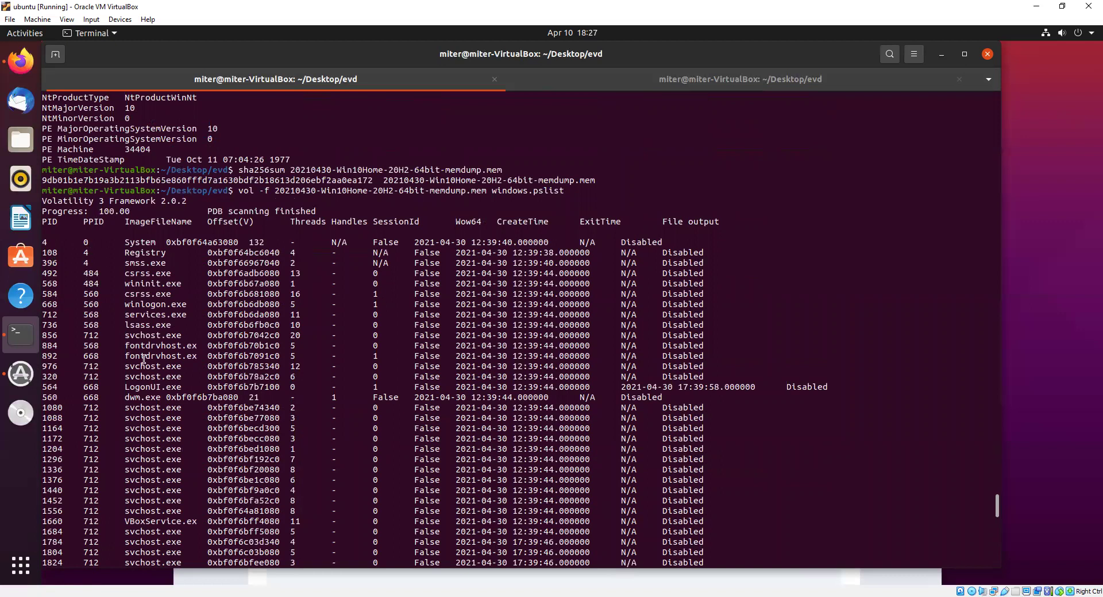
pyautogui.scroll(-4, 159, 379)
pyautogui.scroll(-15, 151, 390)
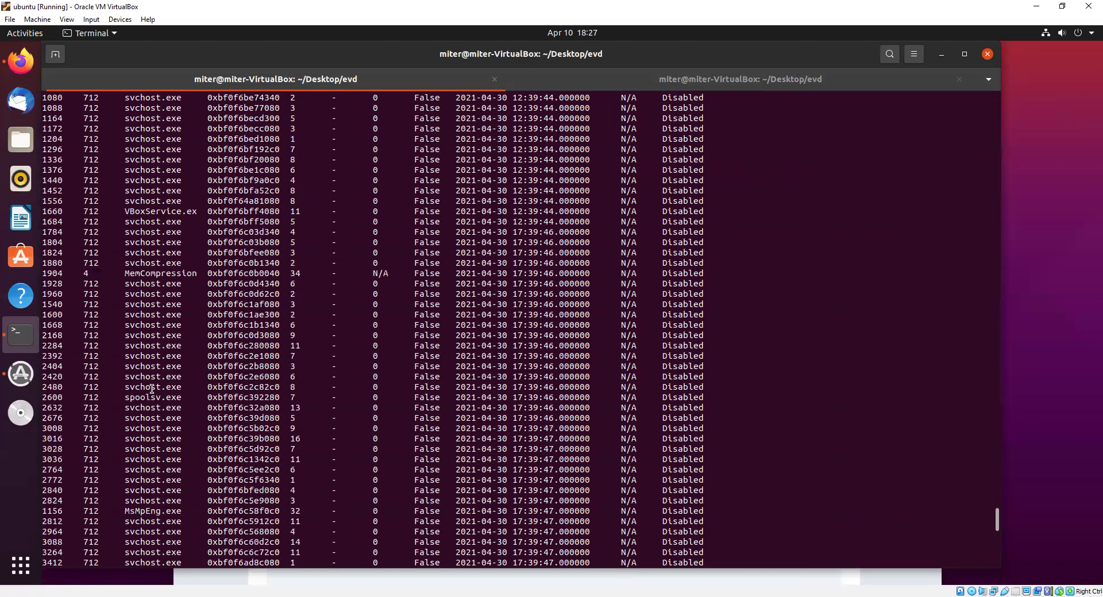
pyautogui.scroll(-2, 140, 503)
pyautogui.scroll(-12, 140, 503)
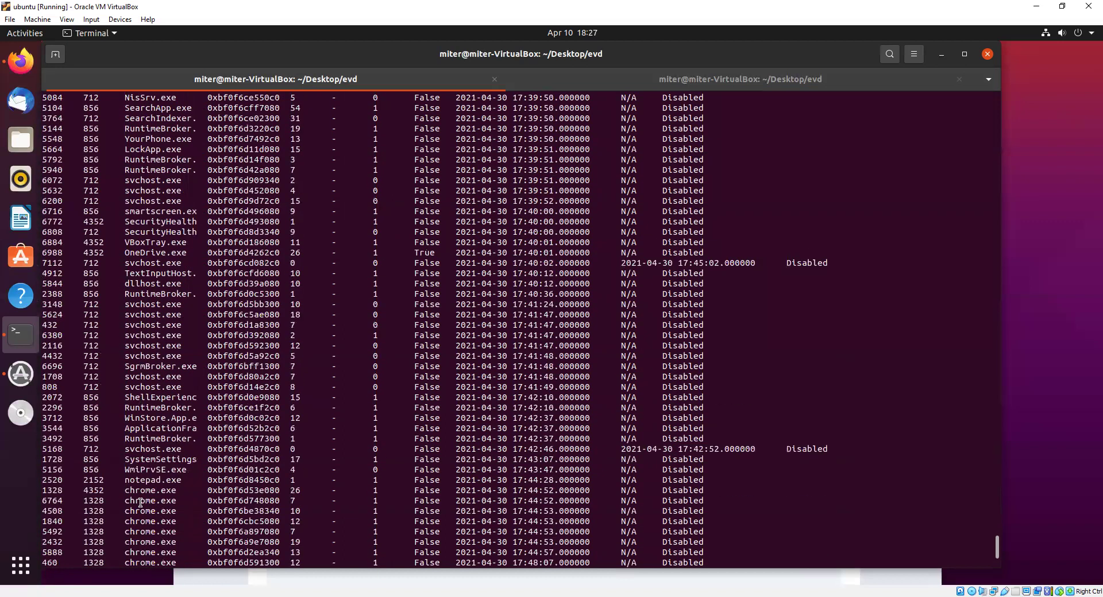
pyautogui.scroll(-5, 140, 502)
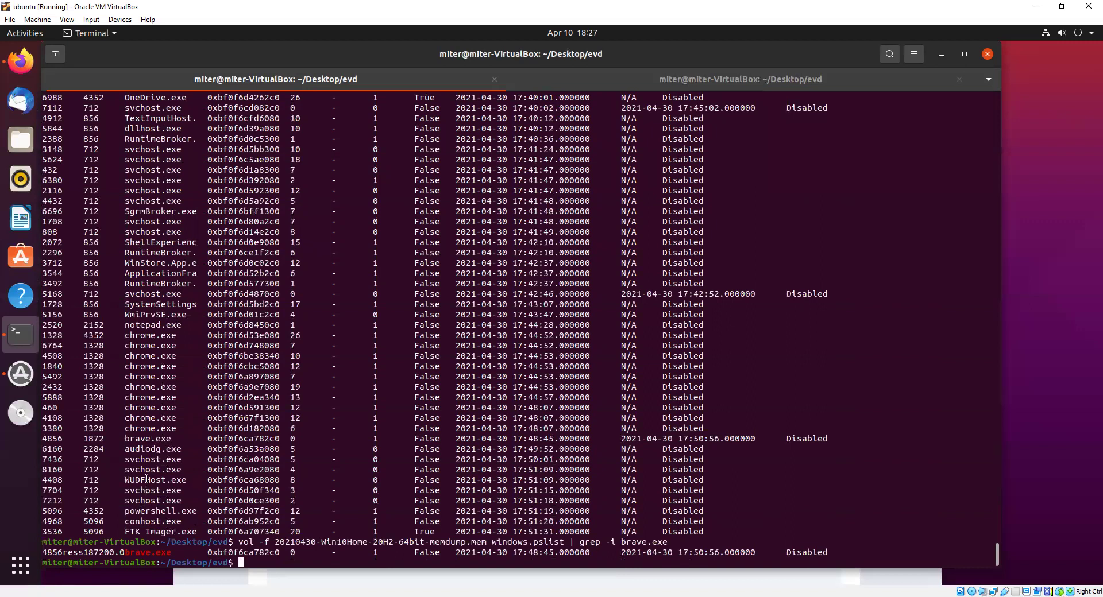
pyautogui.doubleClick(136, 439)
pyautogui.doubleClick(56, 440)
pyautogui.rightClick(57, 441)
pyautogui.click(88, 466)
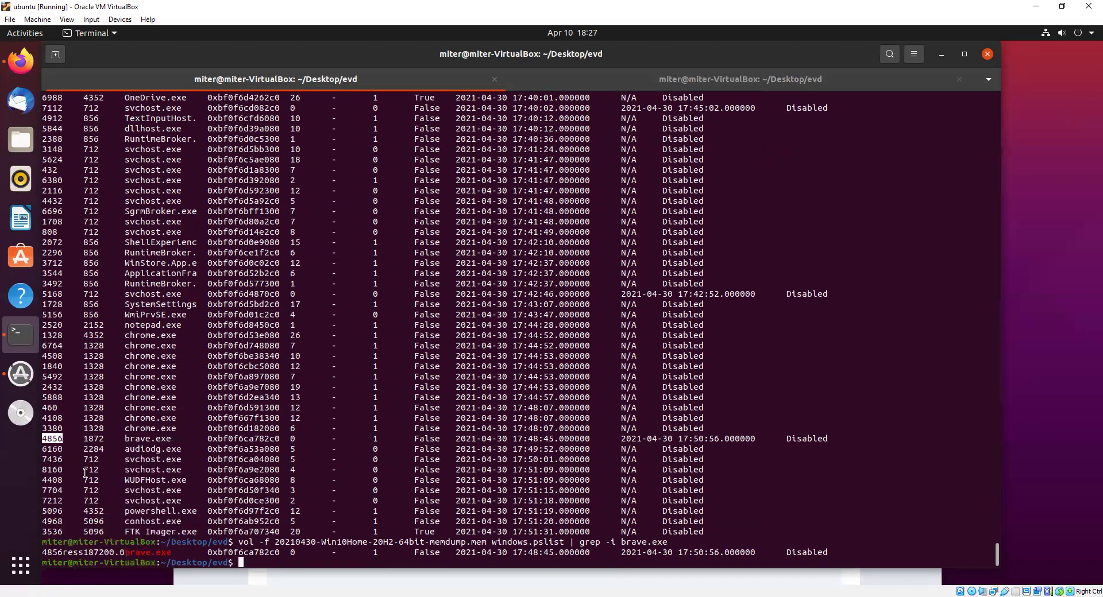
# - Select the process ID in the filtered brave.exe row and submit 4856 as the answer to question #3
pyautogui.click(58, 554)
pyautogui.doubleClick(57, 553)
pyautogui.press('super+Down')
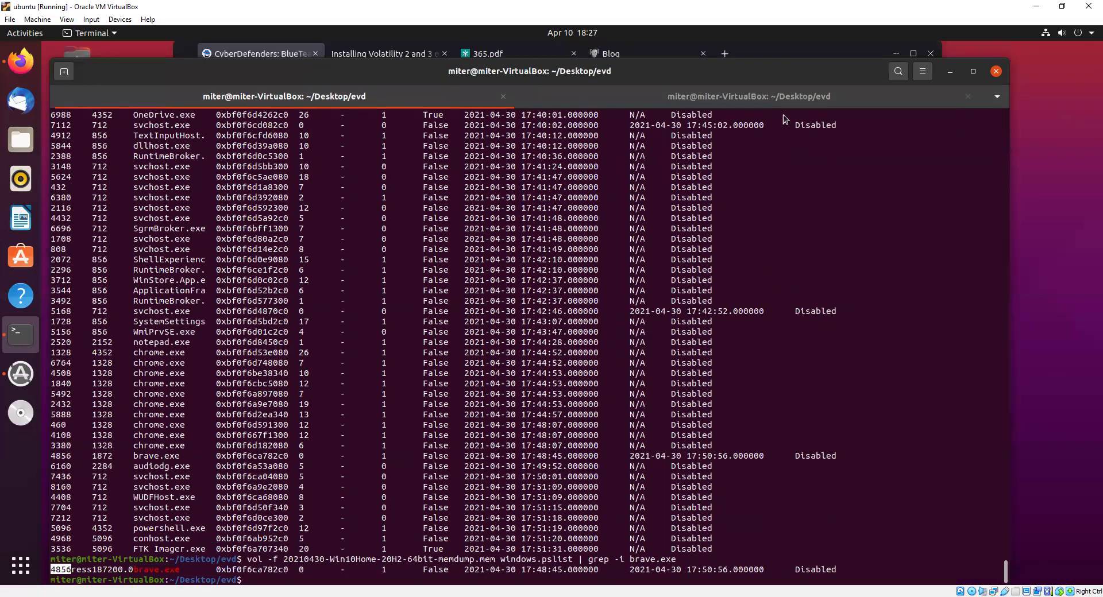
pyautogui.hotkey('alt', 'Tab')
pyautogui.rightClick(391, 351)
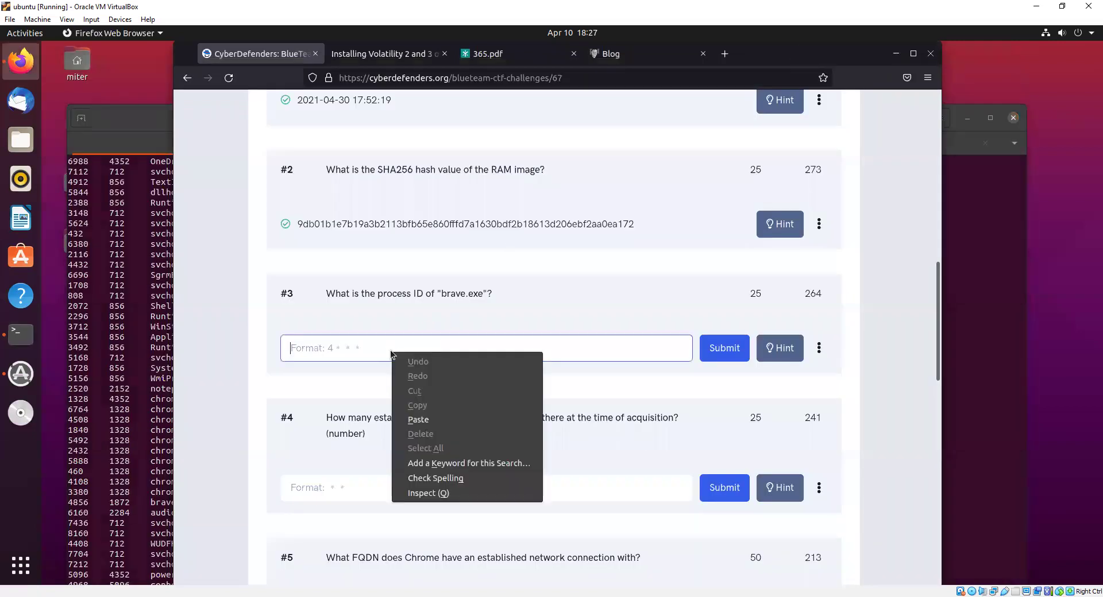
pyautogui.click(423, 418)
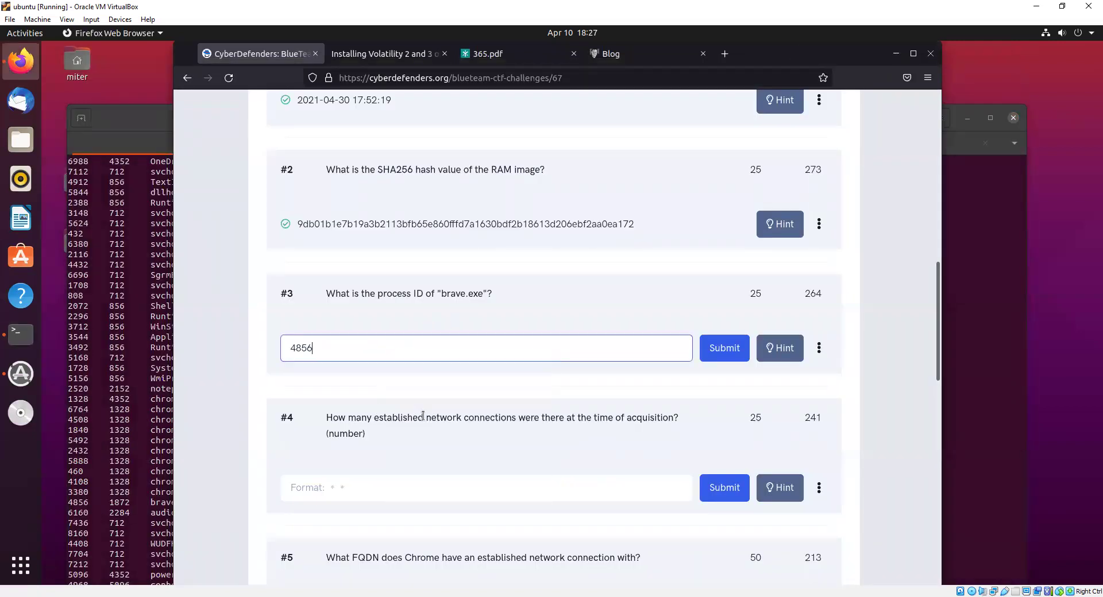
pyautogui.click(722, 344)
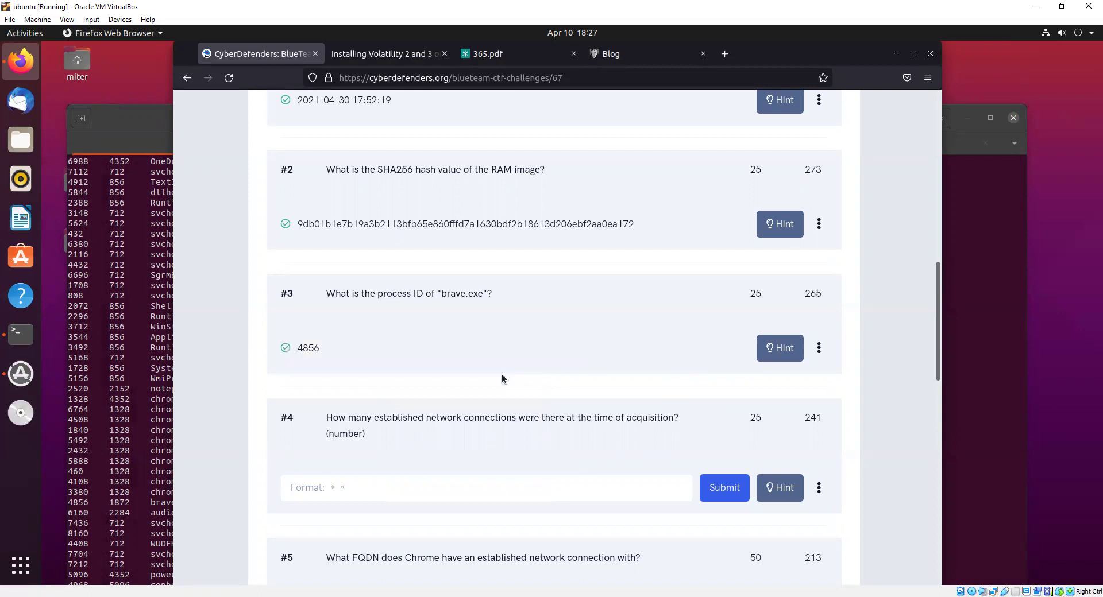
# - Read question #4 and look through the Volatility plugin list in the terminal for a plugin that scans network connections
pyautogui.scroll(-2, 501, 374)
pyautogui.scroll(-4, 502, 374)
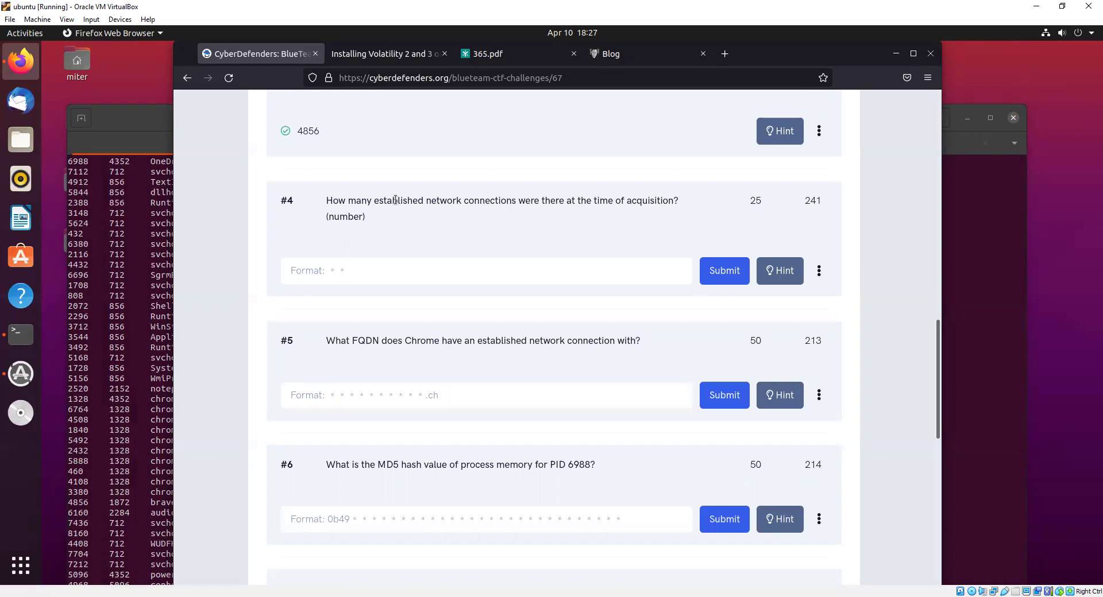
pyautogui.click(145, 333)
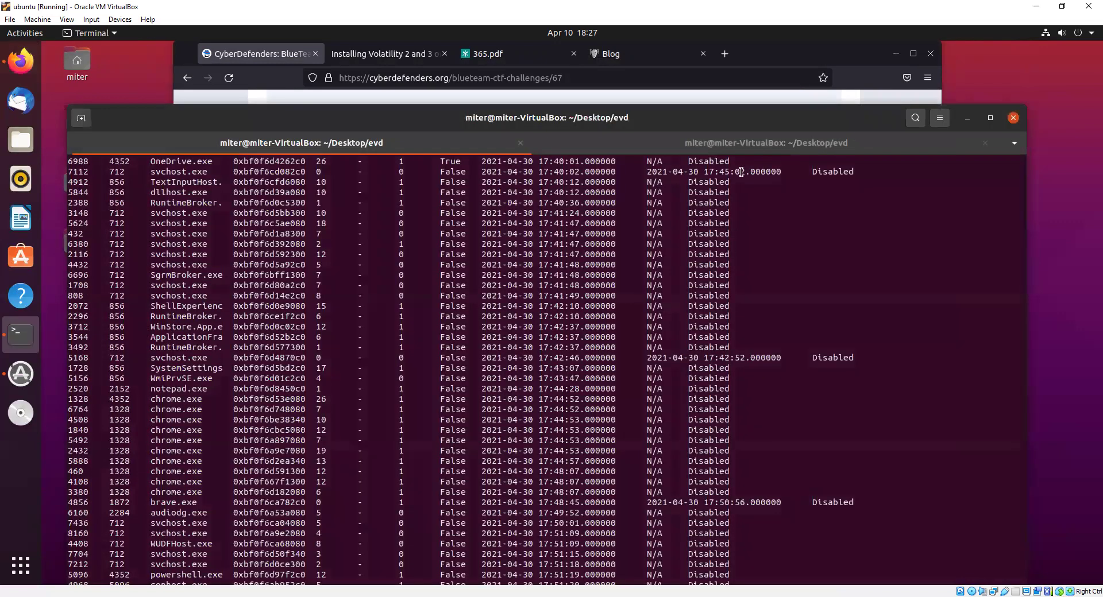
pyautogui.moveTo(772, 115); pyautogui.dragTo(797, 45)
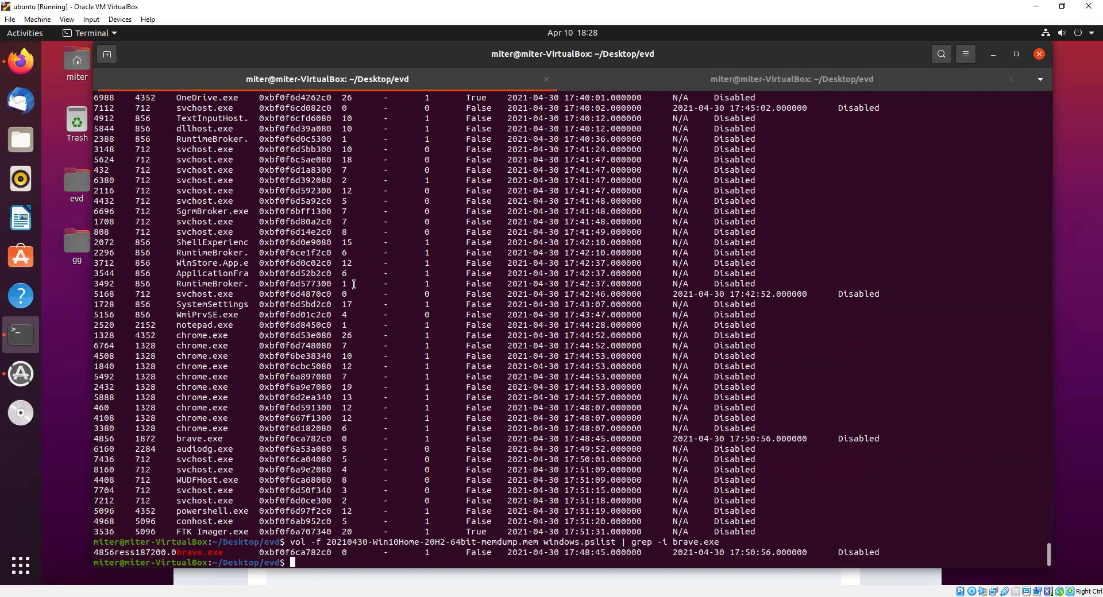
pyautogui.scroll(15, 354, 284)
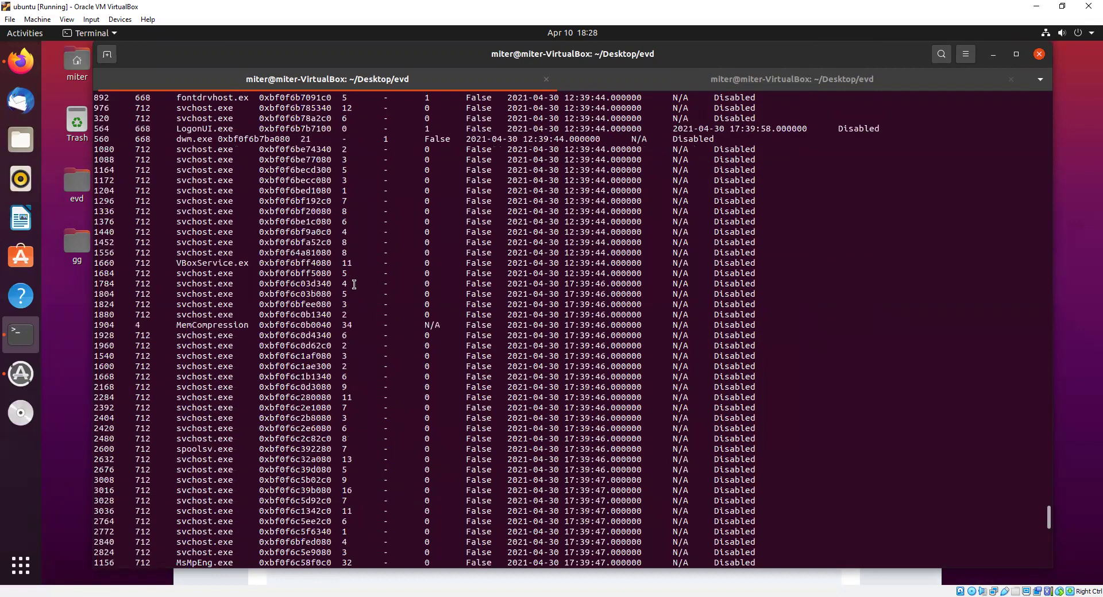
pyautogui.scroll(15, 354, 284)
pyautogui.scroll(20, 354, 284)
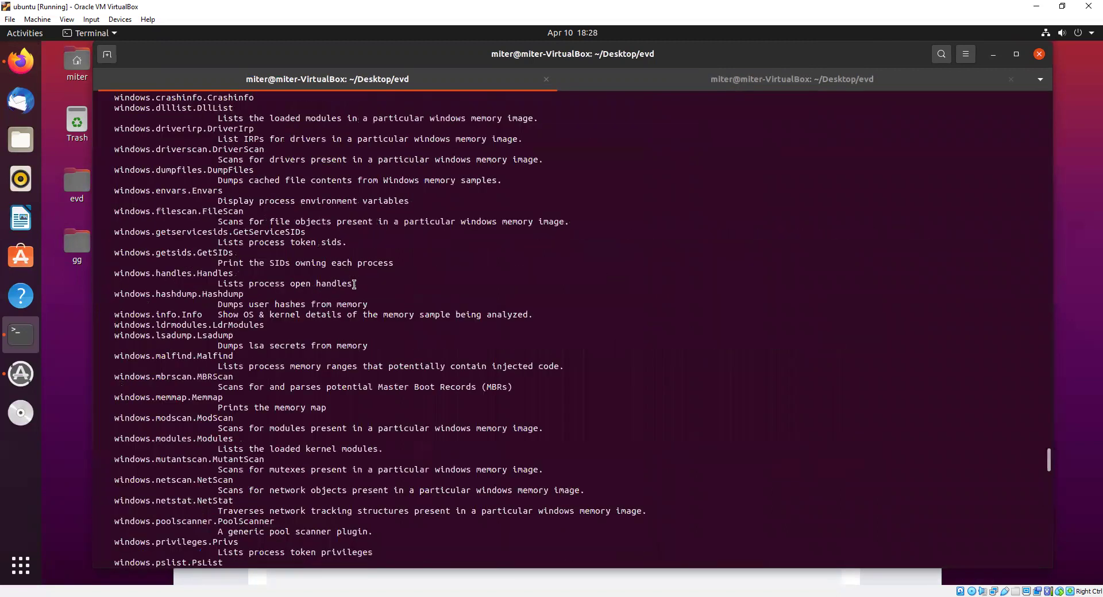
pyautogui.scroll(-20, 349, 285)
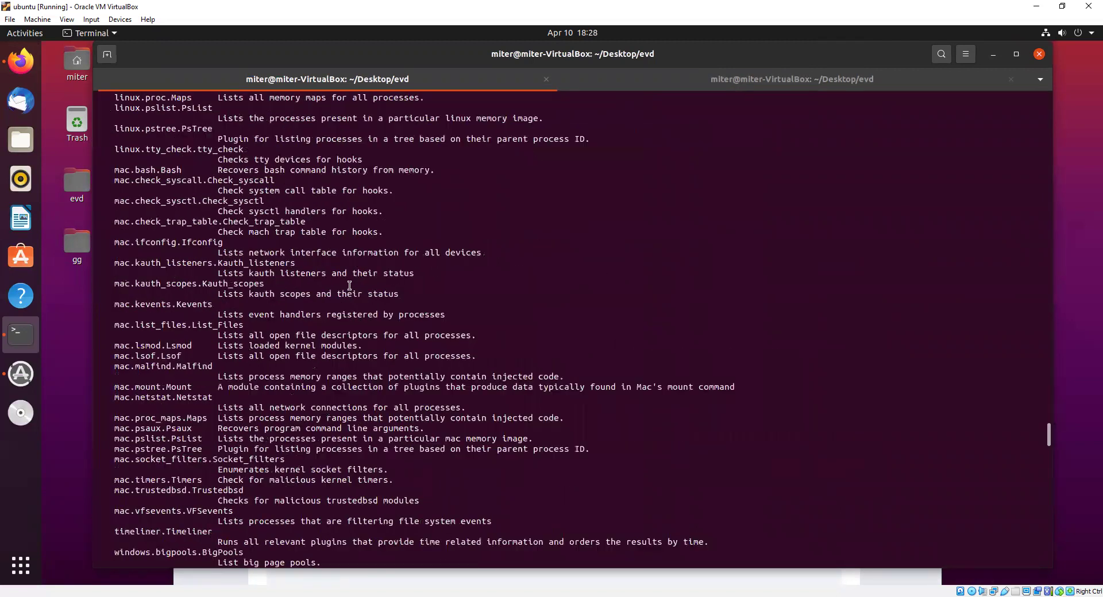
pyautogui.scroll(-5, 350, 285)
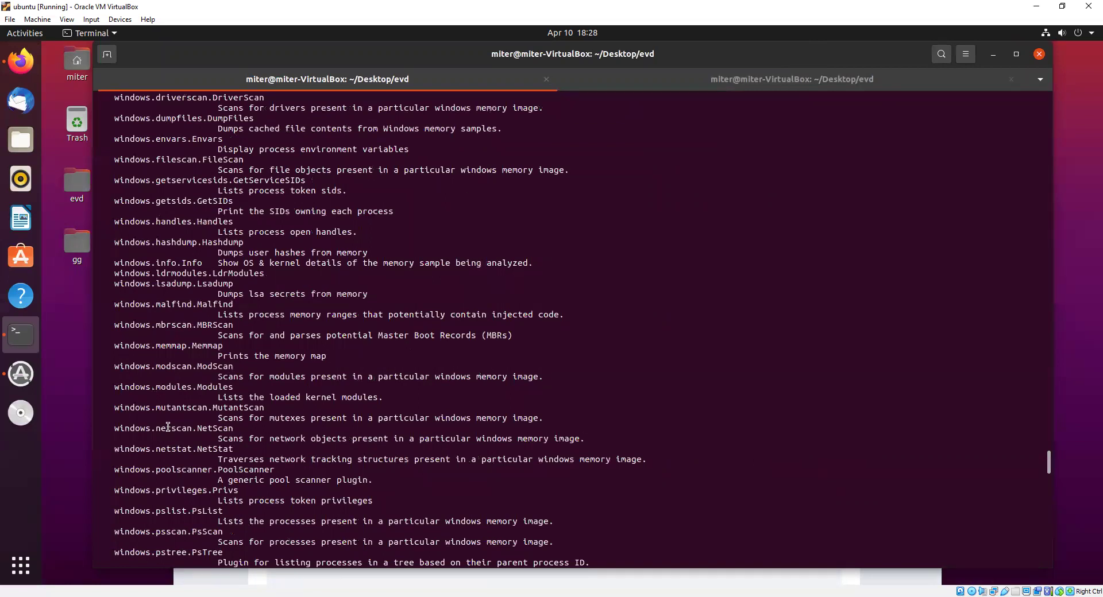
pyautogui.doubleClick(167, 428)
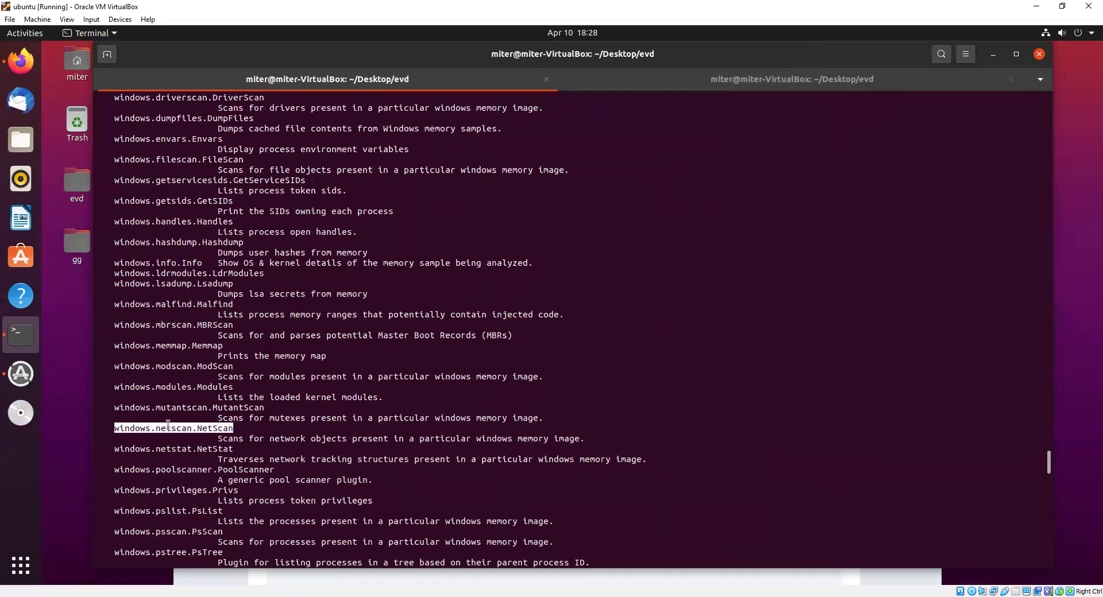
pyautogui.click(299, 440)
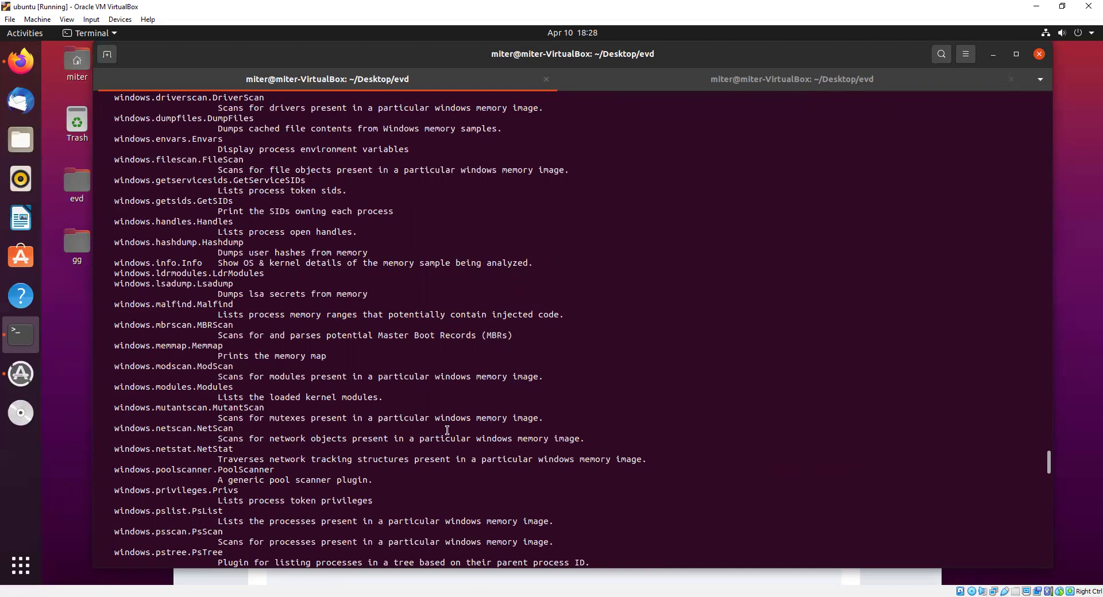
pyautogui.scroll(-20, 448, 428)
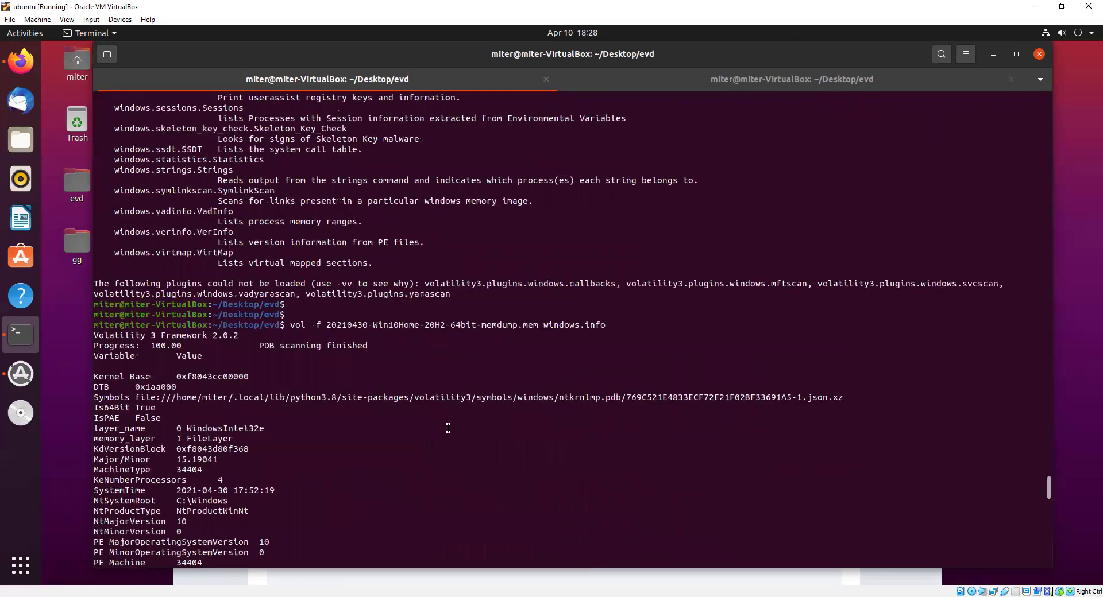
pyautogui.scroll(-20, 449, 430)
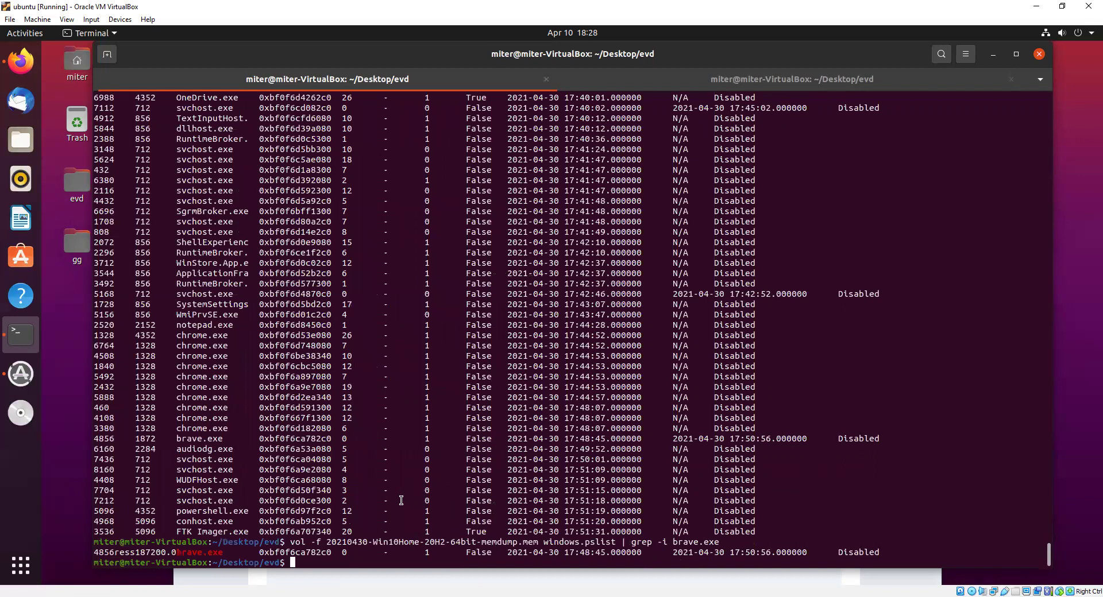
# - Clear the terminal and run vol on the memory image with windows.netscan in place of the filtered windows.pslist
pyautogui.hotkey('ctrl', 'l')
pyautogui.press('Up')
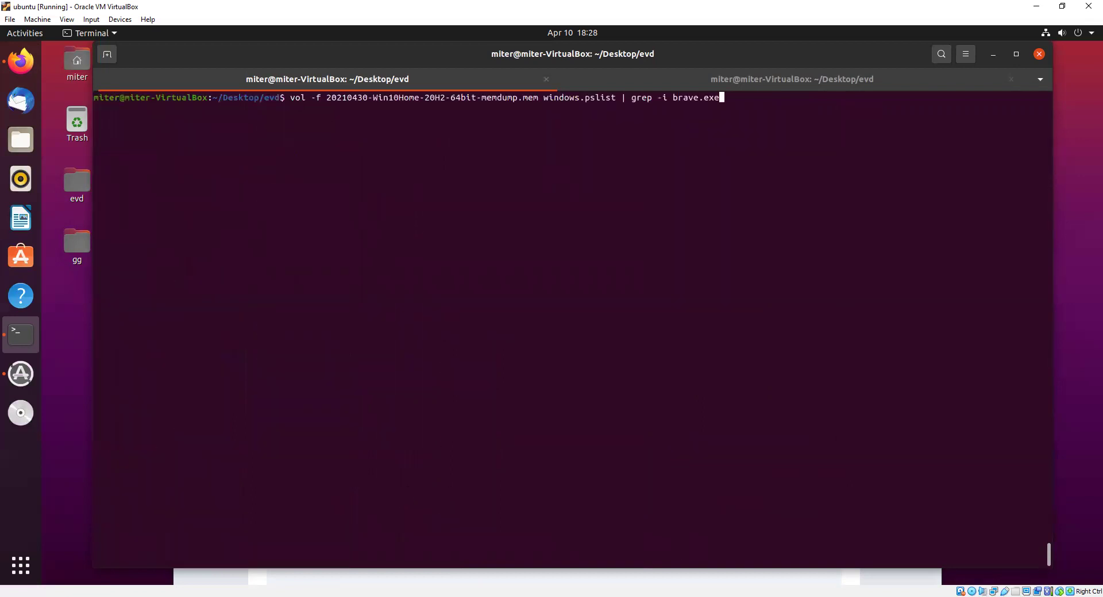
pyautogui.press('BackSpace')
pyautogui.press('BackSpace')
pyautogui.press('BackSpace')
pyautogui.press('BackSpace')
pyautogui.press('BackSpace')
pyautogui.press('BackSpace')
pyautogui.press('BackSpace')
pyautogui.press('BackSpace')
pyautogui.press('BackSpace')
pyautogui.press('BackSpace')
pyautogui.press('BackSpace')
pyautogui.press('BackSpace')
pyautogui.press('BackSpace')
pyautogui.press('BackSpace')
pyautogui.press('BackSpace')
pyautogui.press('BackSpace')
pyautogui.press('BackSpace')
pyautogui.press('BackSpace')
pyautogui.press('BackSpace')
pyautogui.press('BackSpace')
pyautogui.press('BackSpace')
pyautogui.press('BackSpace')
pyautogui.press('BackSpace')
pyautogui.press('BackSpace')
pyautogui.press('BackSpace')
pyautogui.press('BackSpace')
pyautogui.write('nwt')
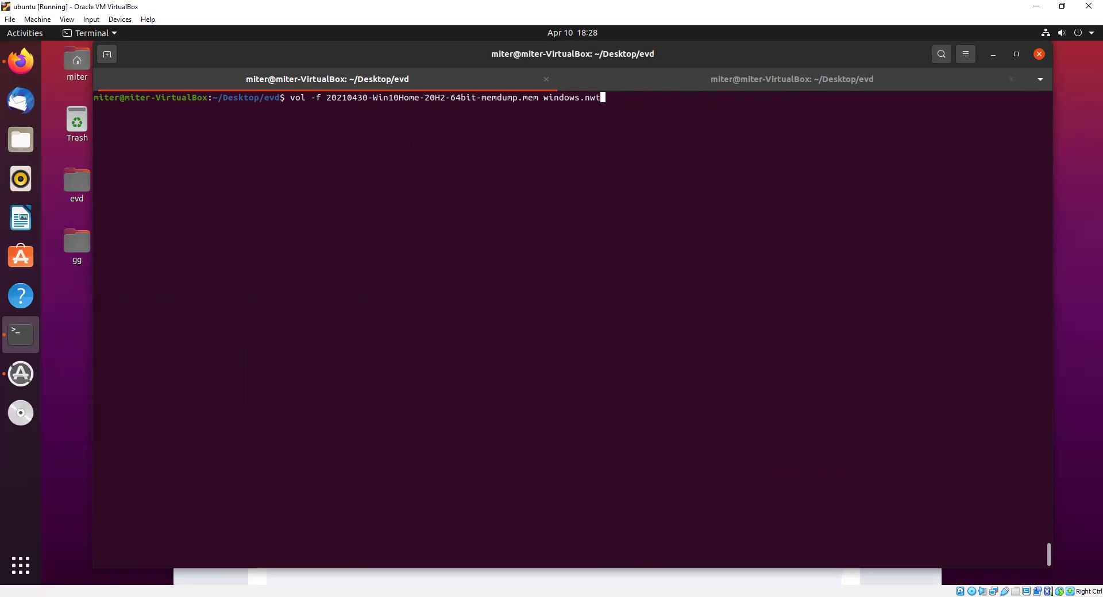
pyautogui.press('BackSpace')
pyautogui.press('BackSpace')
pyautogui.write('etscan')
pyautogui.press('Return')
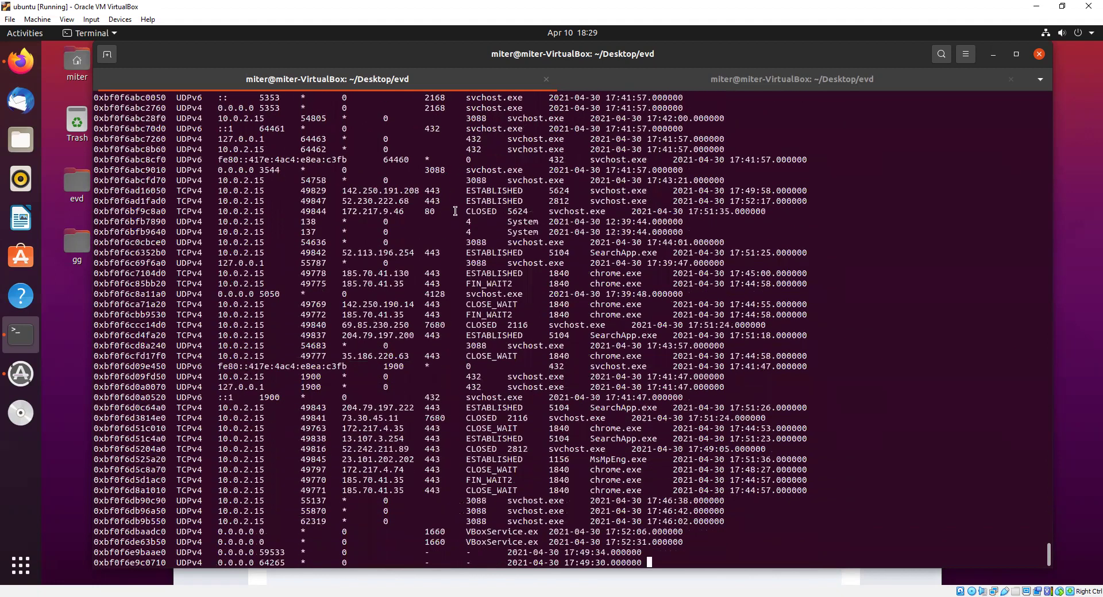
# - Examine the connection states in the netscan output, interrupt the running scan and clear the terminal
pyautogui.doubleClick(485, 192)
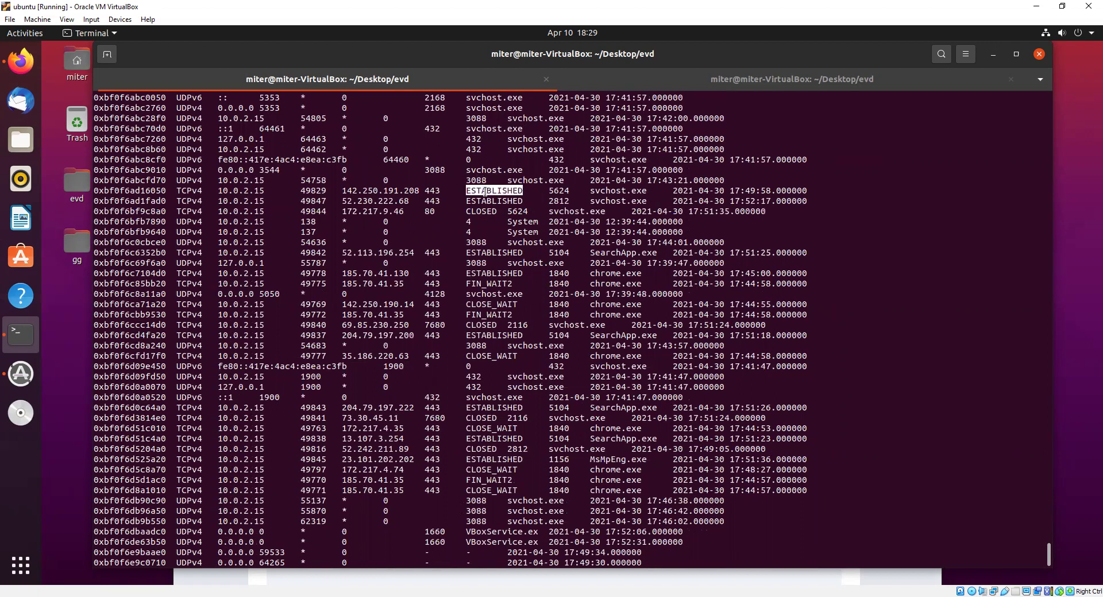
pyautogui.scroll(8, 485, 191)
pyautogui.click(392, 173)
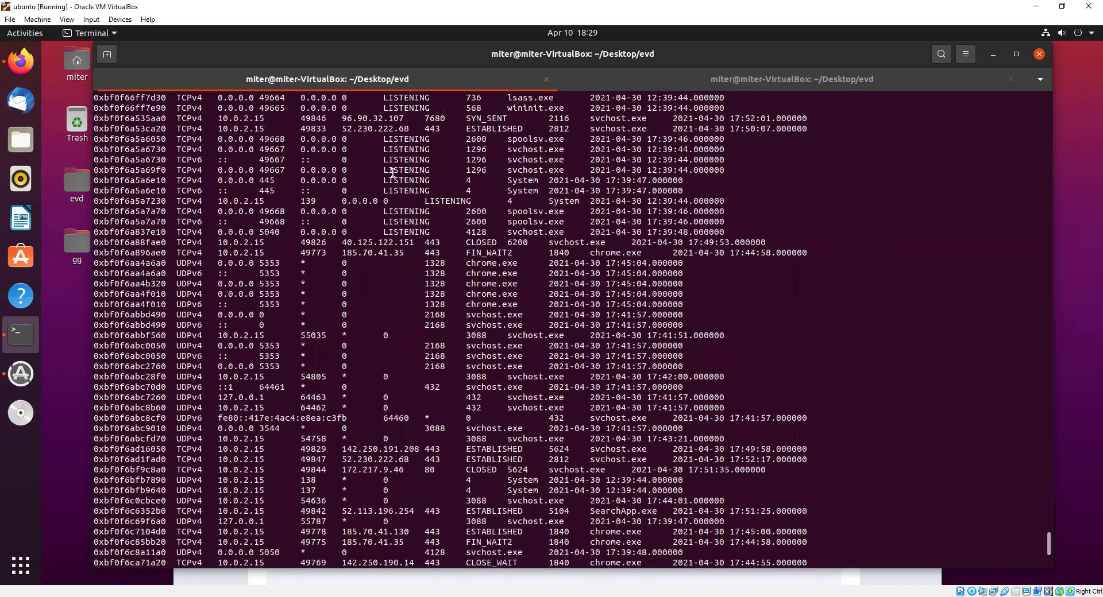
pyautogui.doubleClick(392, 172)
pyautogui.scroll(-8, 507, 344)
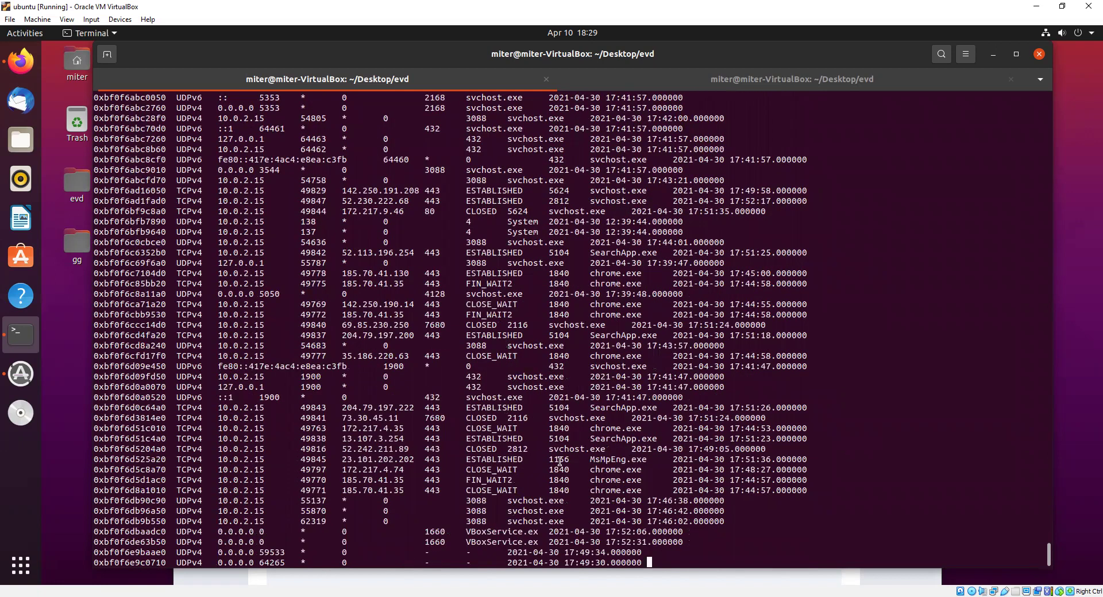
pyautogui.hotkey('ctrl', 'l')
pyautogui.press('Return')
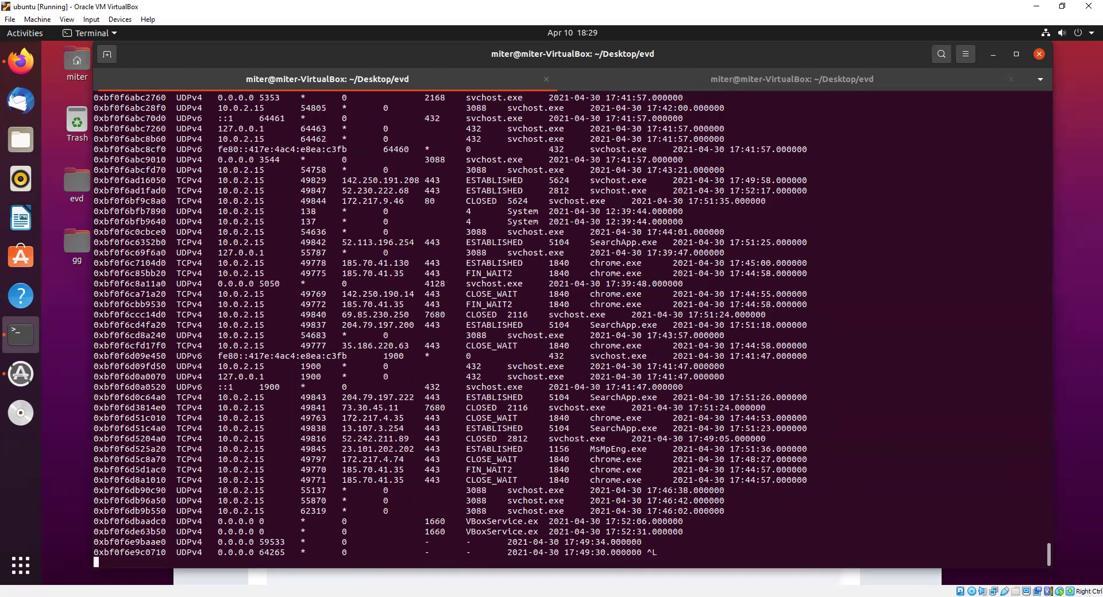
pyautogui.hotkey('ctrl', 'c')
pyautogui.write(';')
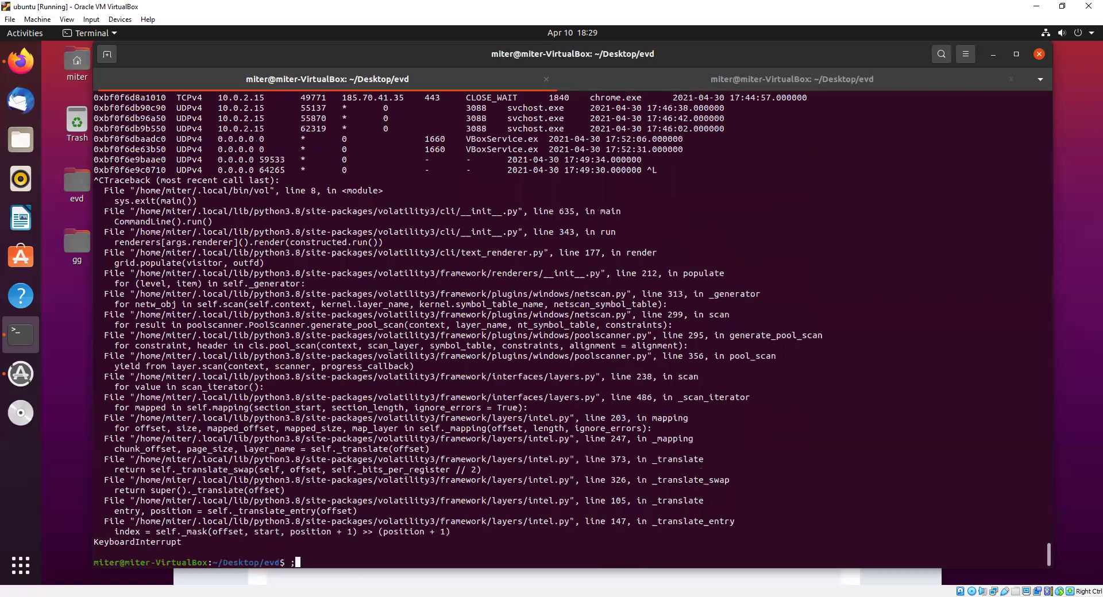
pyautogui.press('BackSpace')
pyautogui.hotkey('ctrl', 'l')
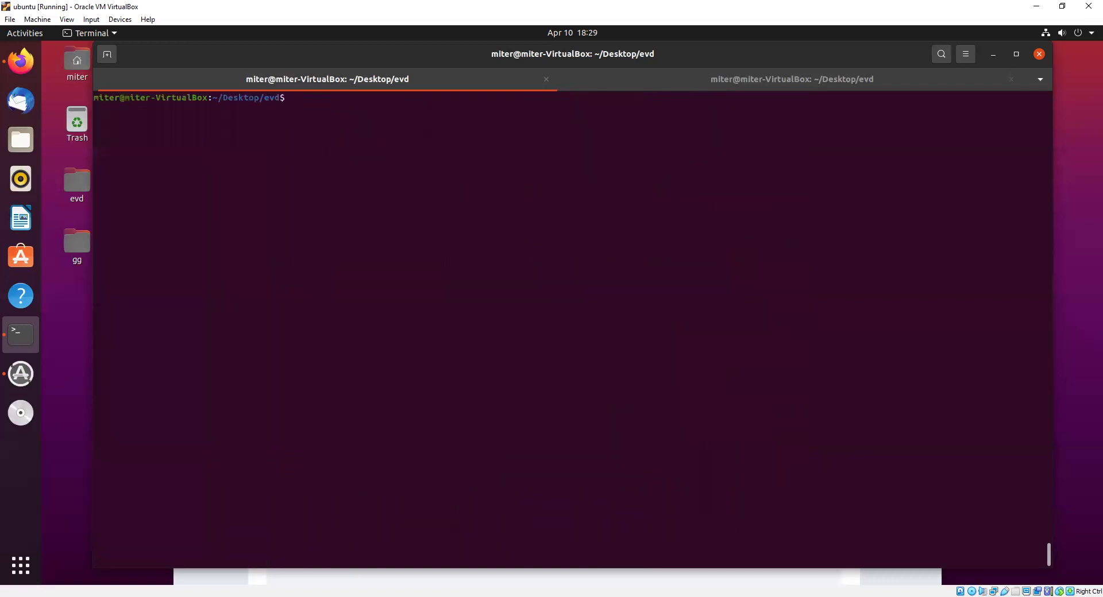
# - Rerun the windows.netscan command on the memory image with its output filtered through grep -i established
pyautogui.press('Up')
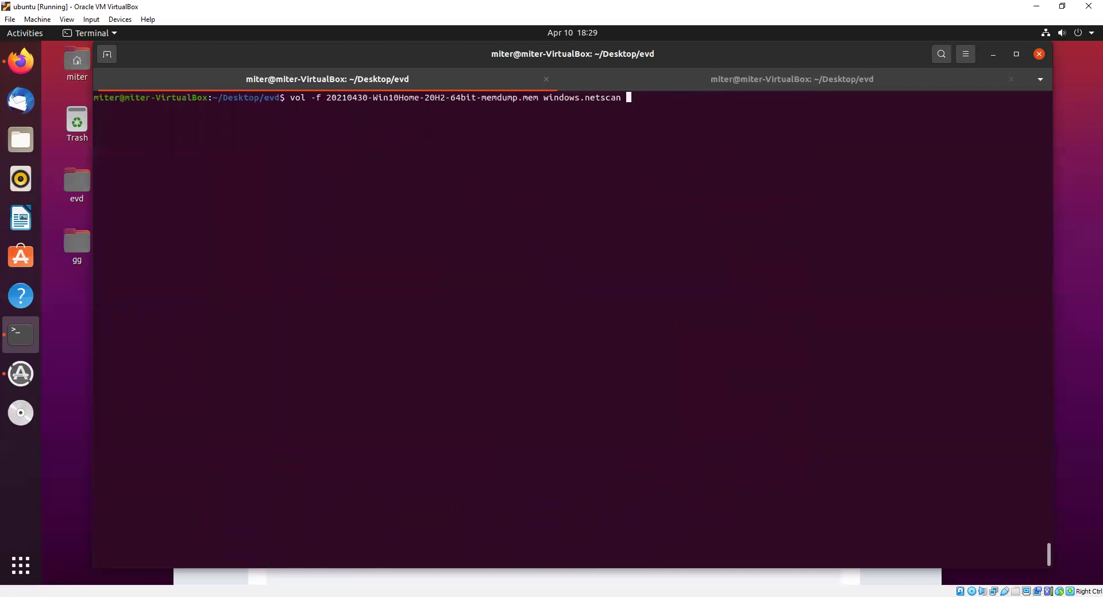
pyautogui.write('| grep -i')
pyautogui.write('established')
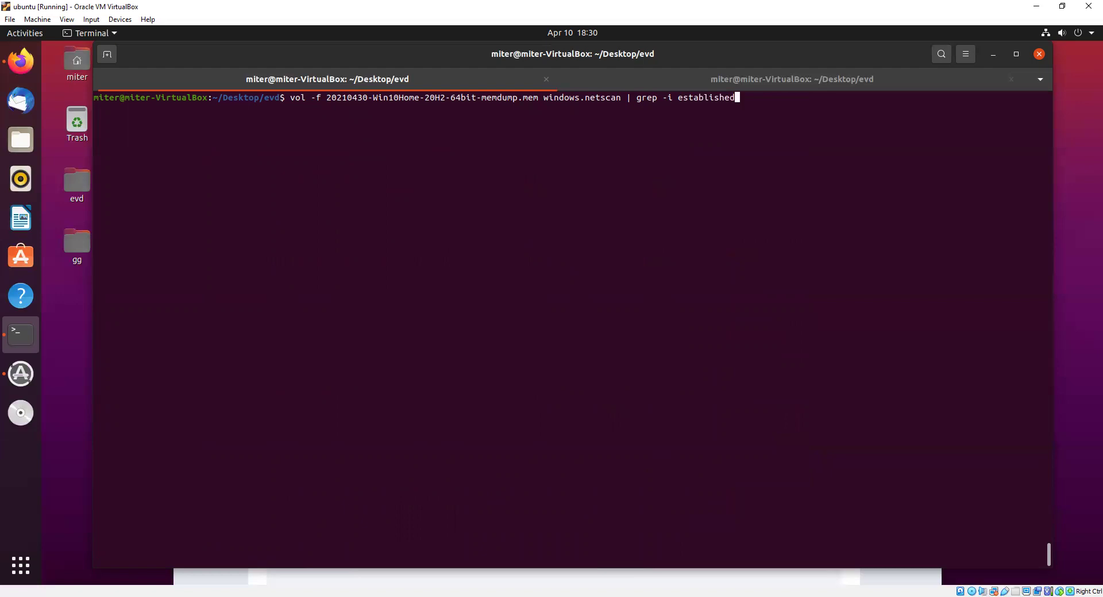
pyautogui.press('Return')
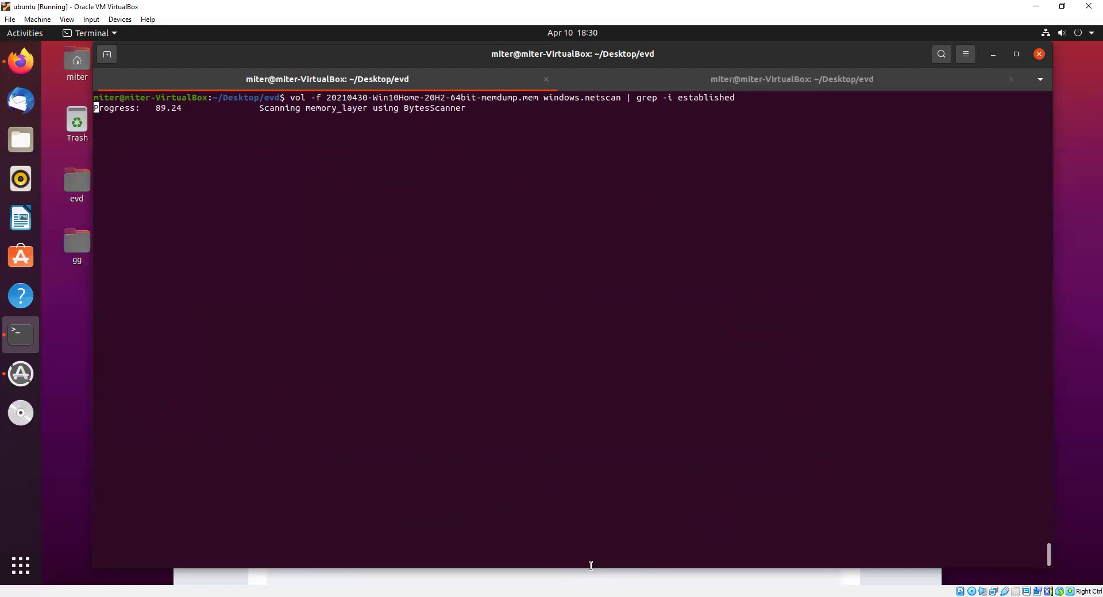
# - Read question #5 about Chrome's FQDN and start an nslookup command in the second terminal tab
pyautogui.click(603, 580)
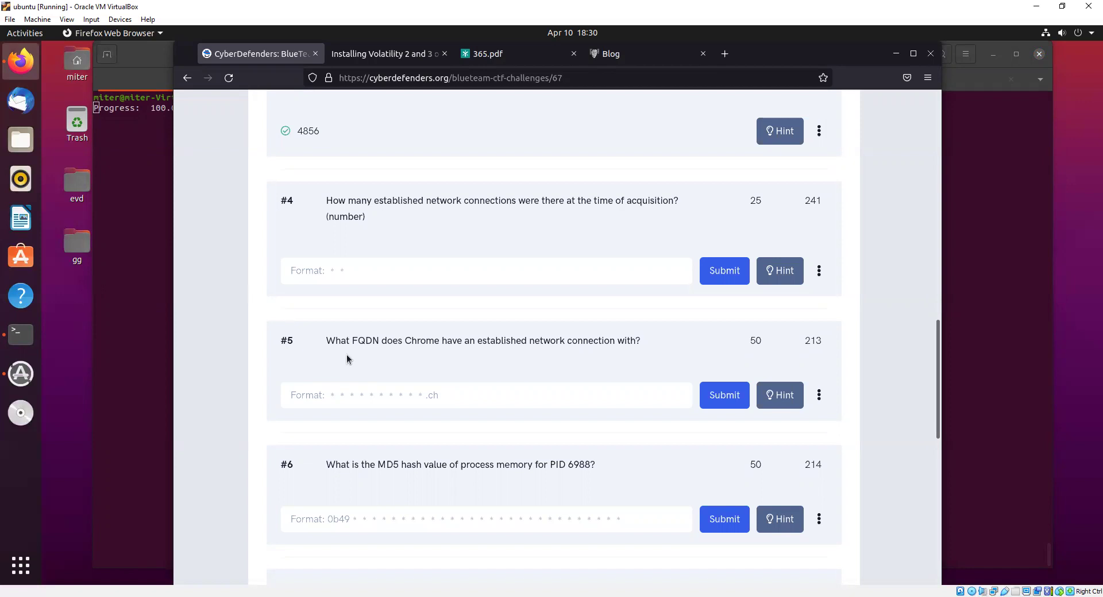
pyautogui.doubleClick(419, 341)
pyautogui.rightClick(421, 347)
pyautogui.click(425, 351)
pyautogui.click(121, 251)
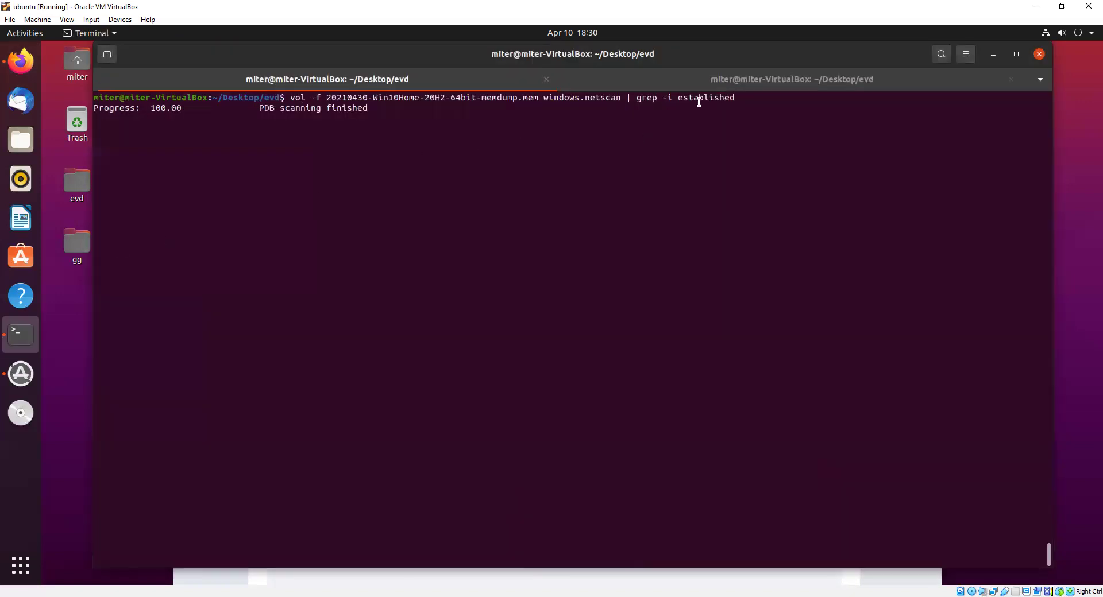
pyautogui.hotkey('ctrl', 'shift', 't')
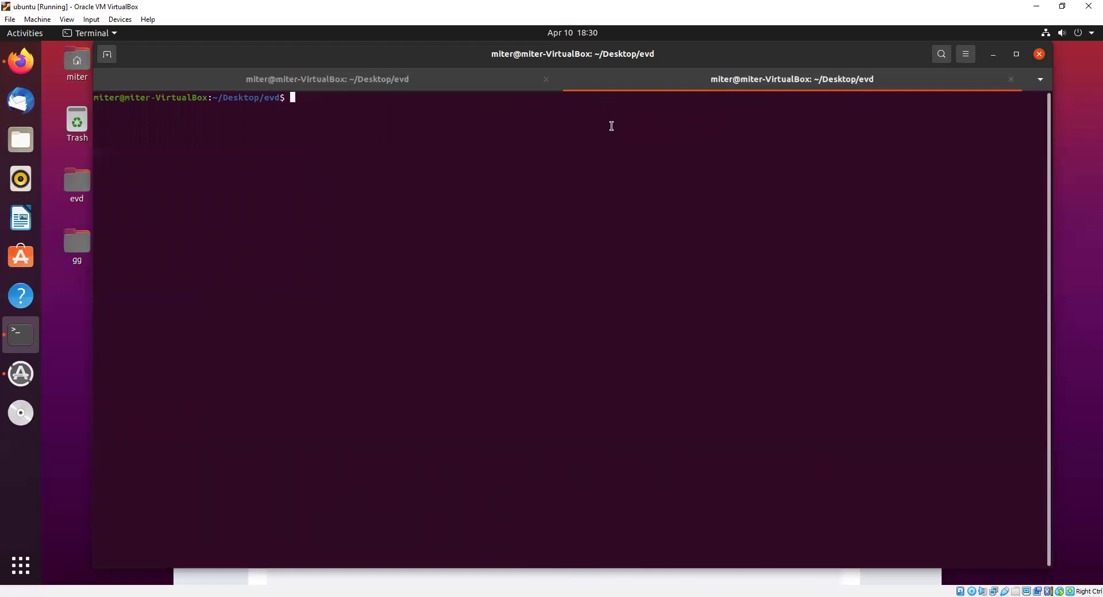
pyautogui.write('ns')
pyautogui.press('BackSpace')
pyautogui.write('l')
pyautogui.press('Tab')
# - Copy the foreign address 185.70.41.130 from the chrome.exe row of the netscan output and run nslookup on it in the second terminal tab
pyautogui.click(395, 84)
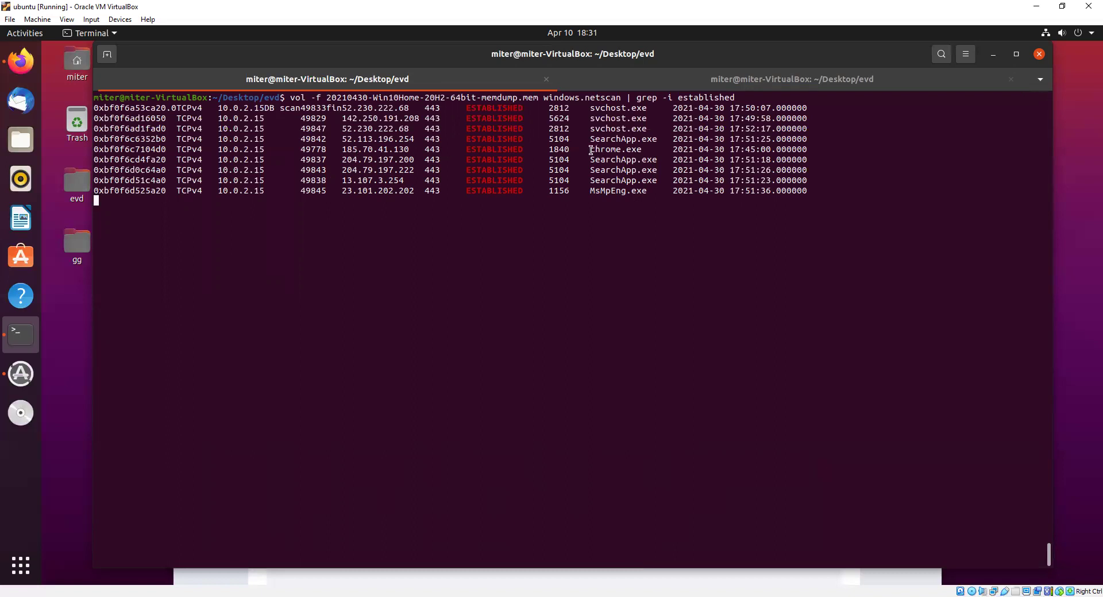
pyautogui.doubleClick(370, 148)
pyautogui.rightClick(369, 149)
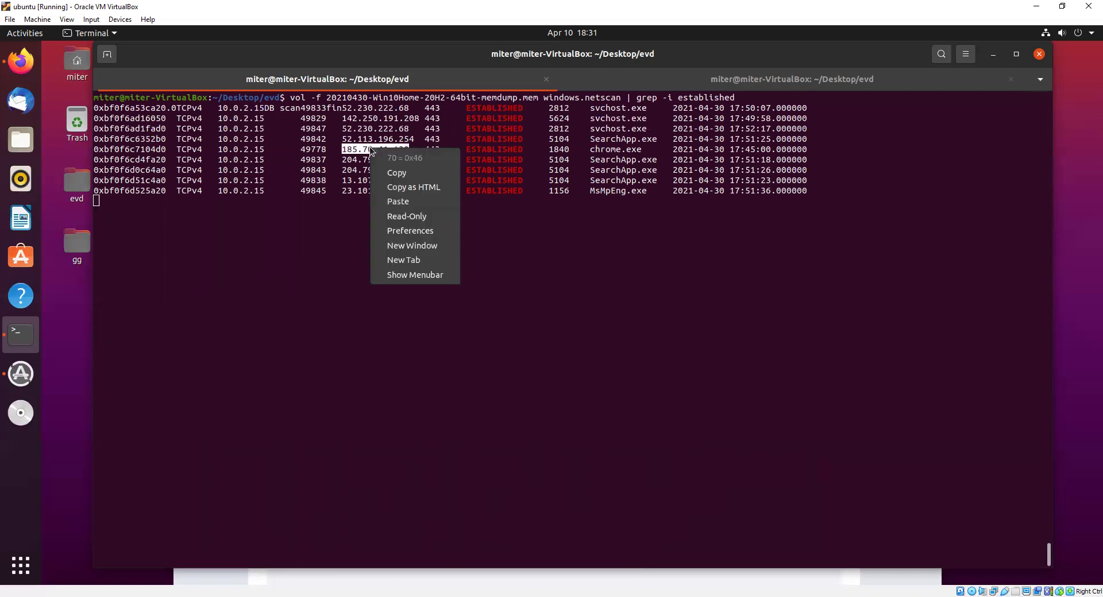
pyautogui.click(394, 173)
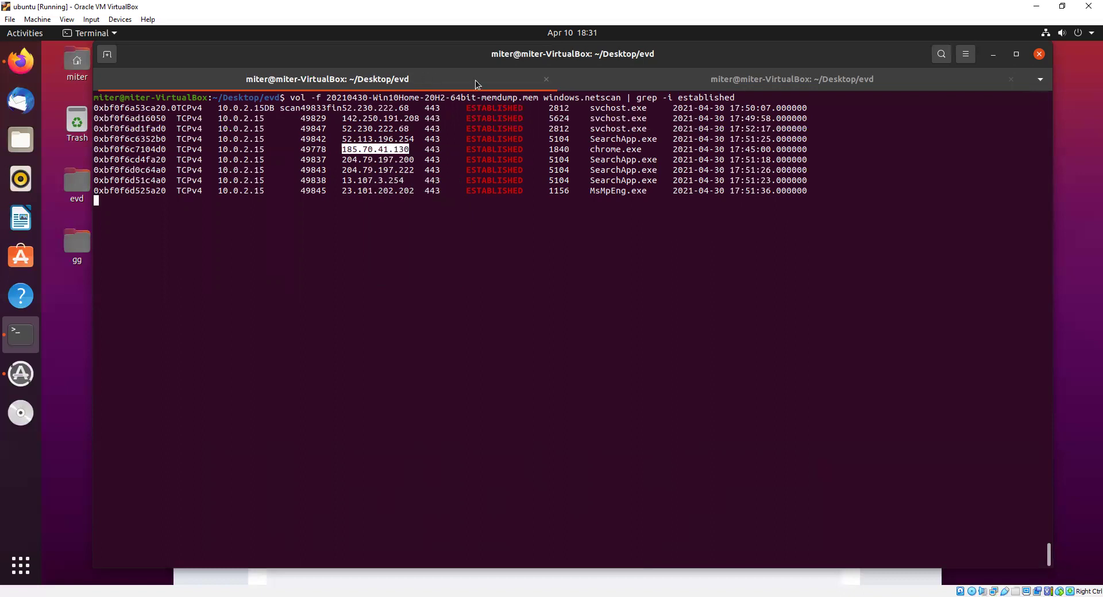
pyautogui.click(813, 84)
pyautogui.rightClick(344, 103)
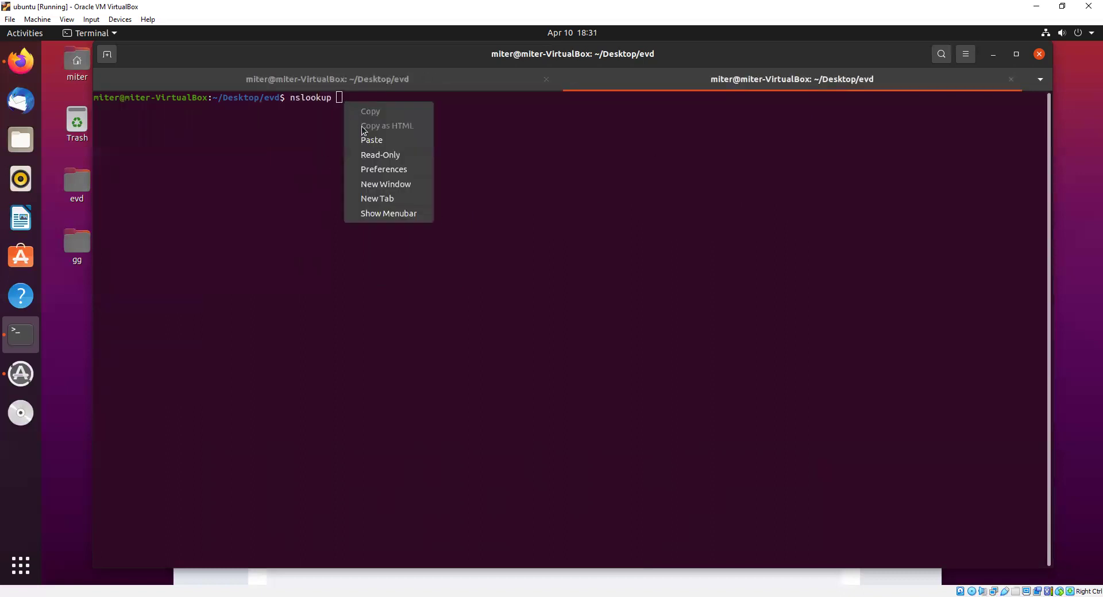
pyautogui.click(371, 140)
pyautogui.press('Return')
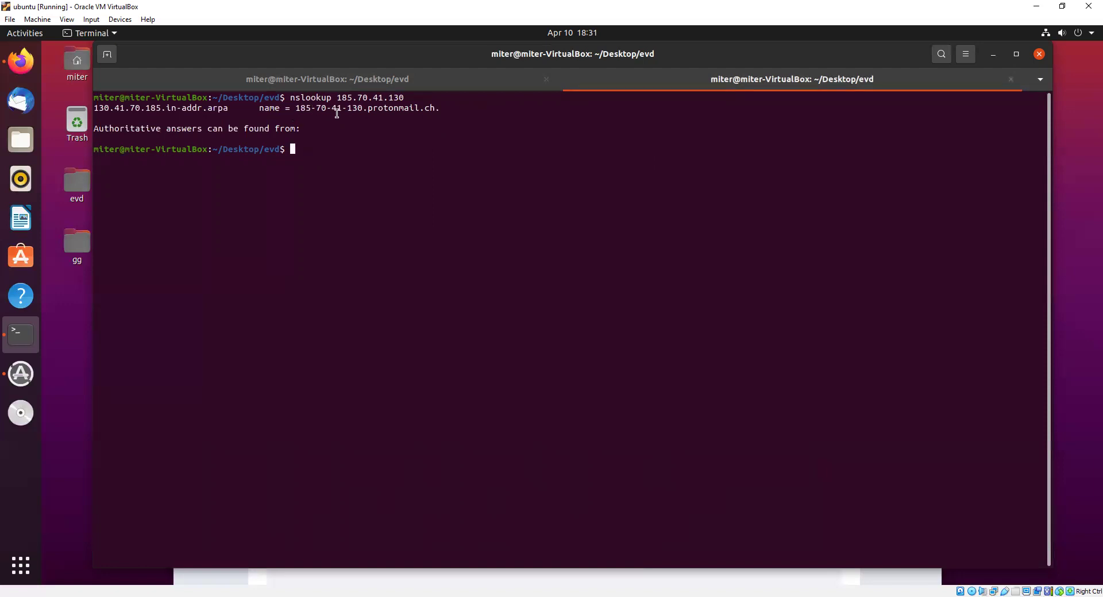
# - Copy the domain protonmail.ch from the nslookup output and submit it as the answer to question #5
pyautogui.moveTo(367, 110); pyautogui.dragTo(432, 109)
pyautogui.rightClick(431, 110)
pyautogui.click(436, 114)
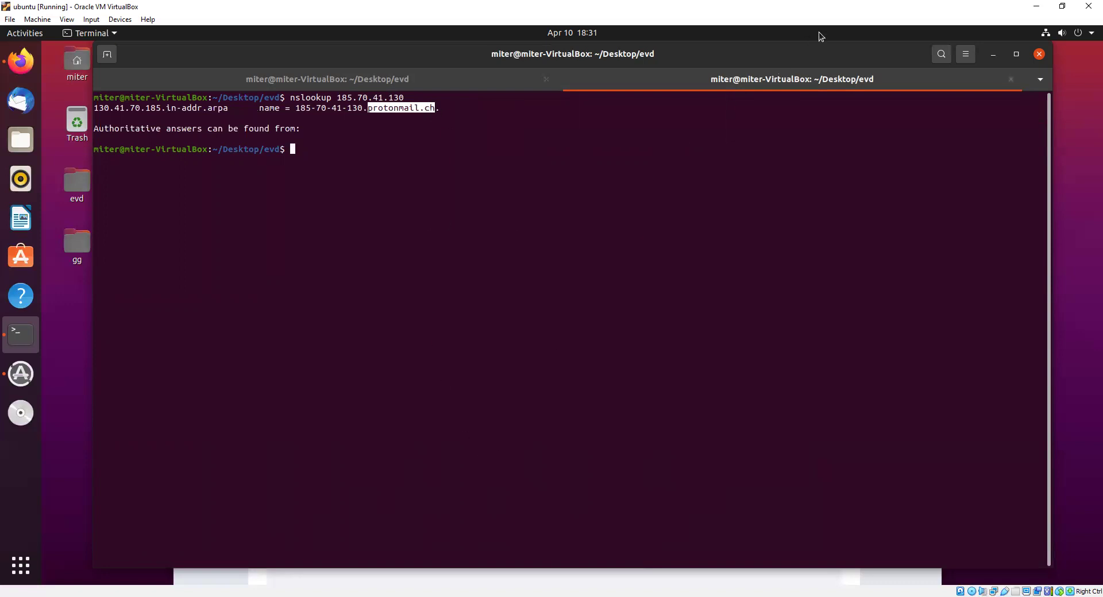
pyautogui.moveTo(818, 47); pyautogui.dragTo(808, 93)
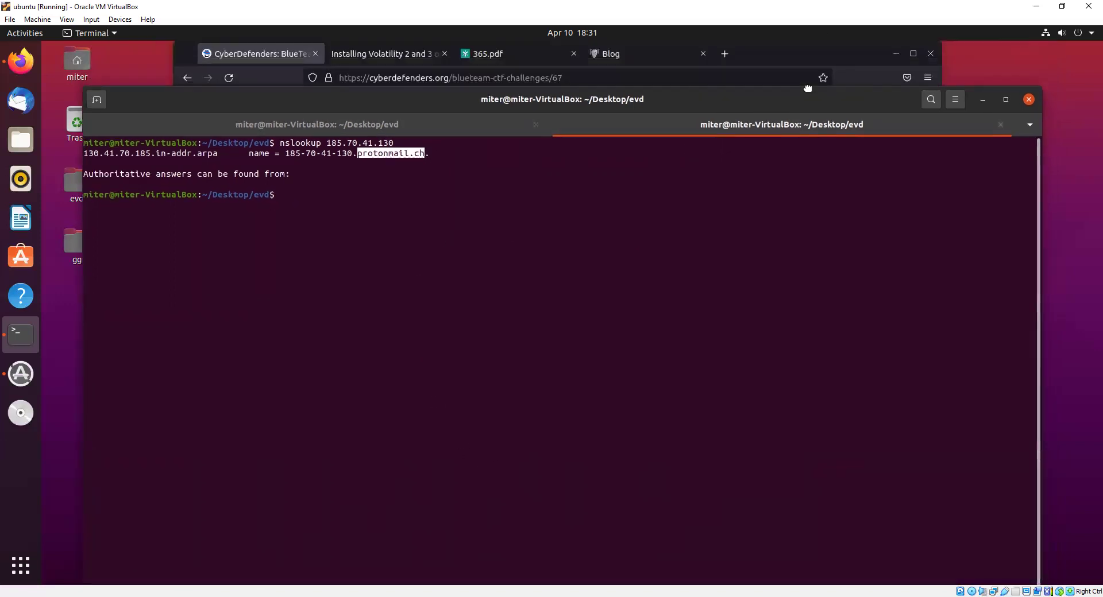
pyautogui.click(798, 57)
pyautogui.click(357, 389)
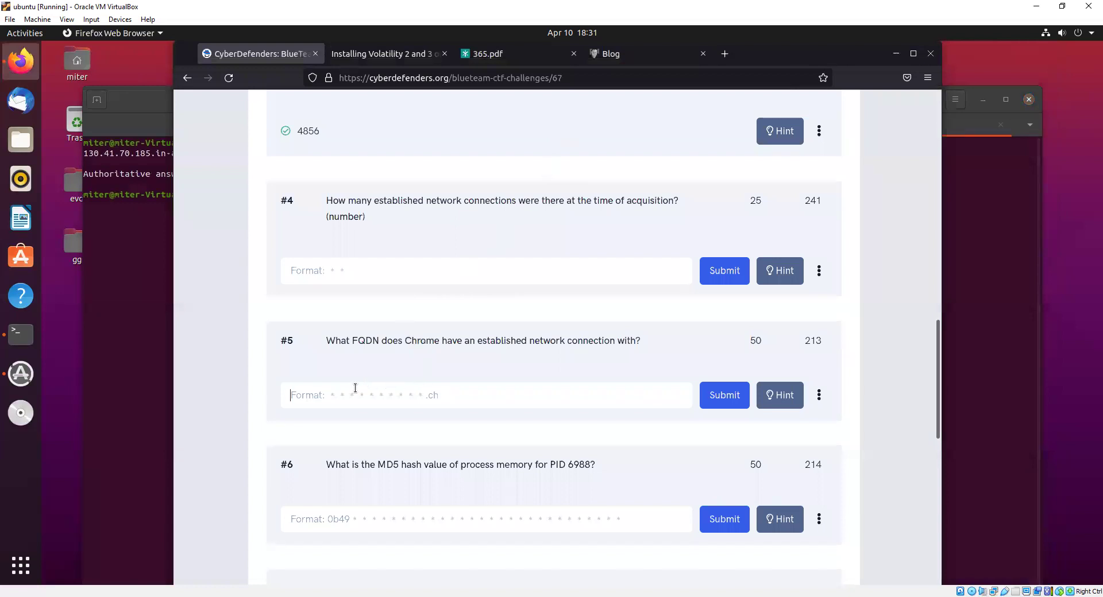
pyautogui.rightClick(356, 390)
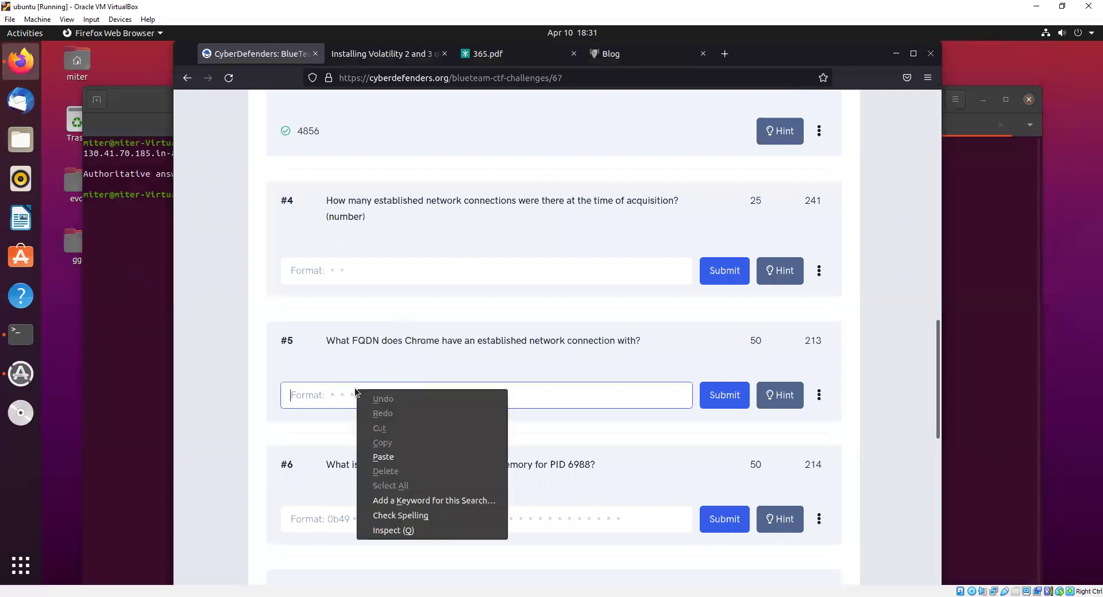
pyautogui.click(382, 457)
pyautogui.click(732, 396)
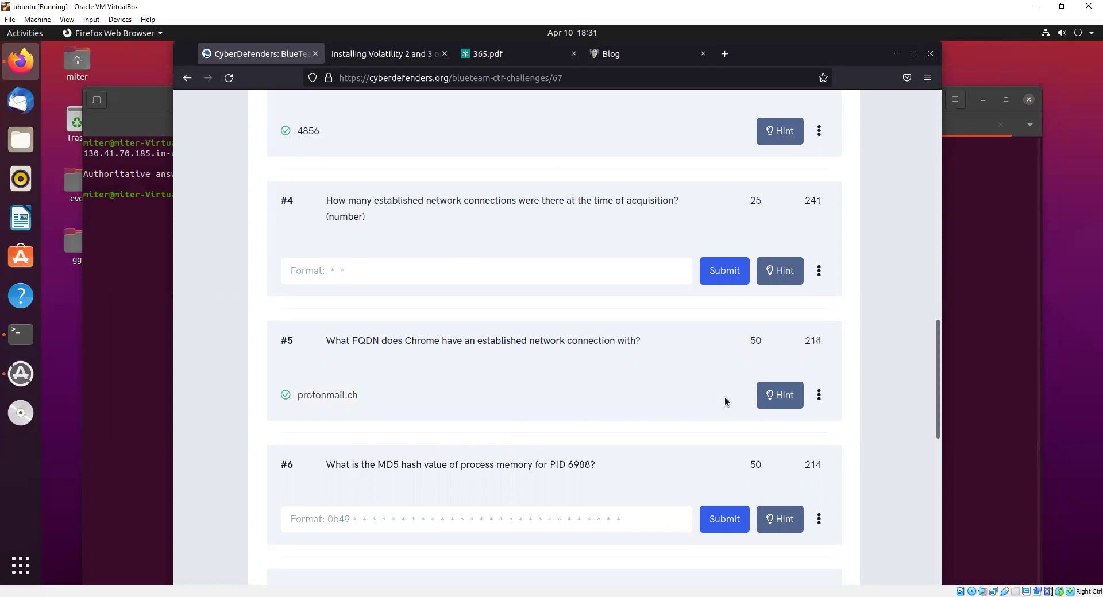
# - Check the established connections listed so far by the netscan command and read question #6 on the challenge page
pyautogui.click(151, 233)
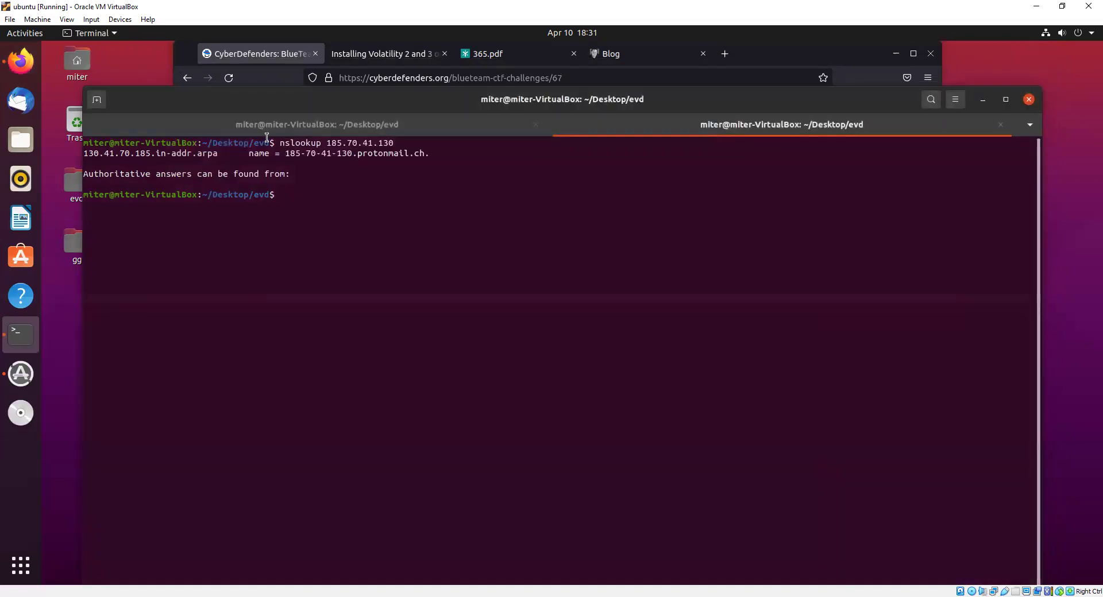
pyautogui.click(297, 125)
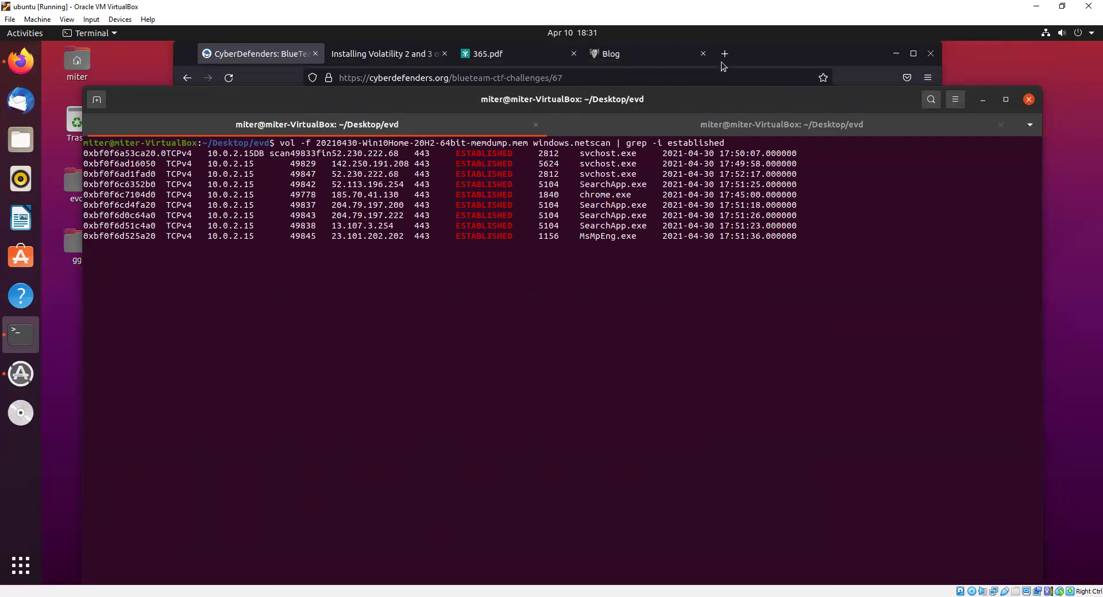
pyautogui.click(782, 58)
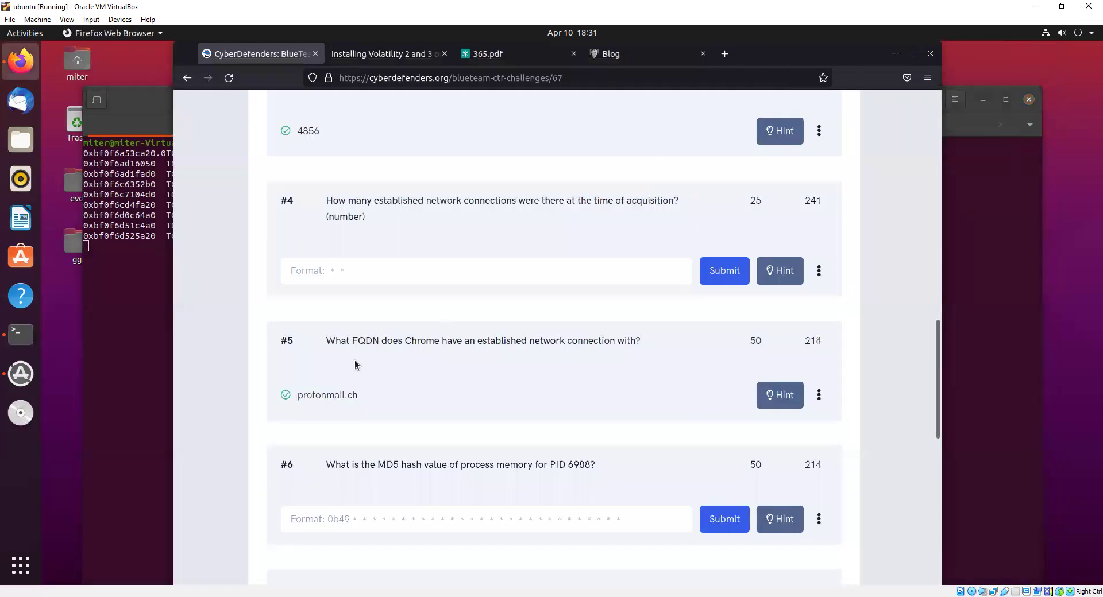
pyautogui.scroll(-2, 356, 364)
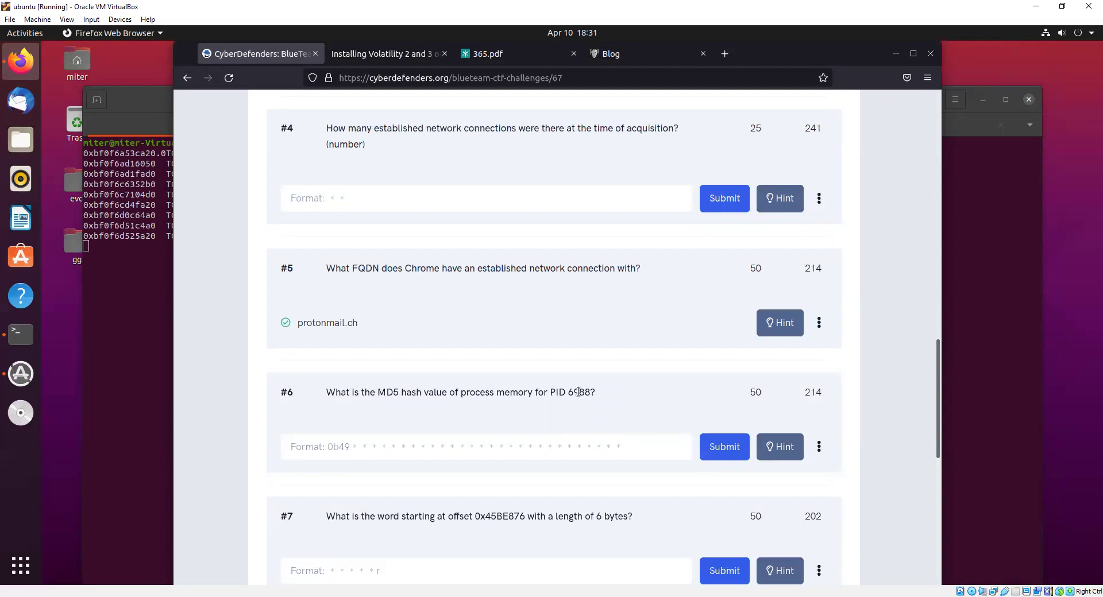
# - Count the established connections in the filtered netscan output and submit 10 as the answer to question #4
pyautogui.click(124, 258)
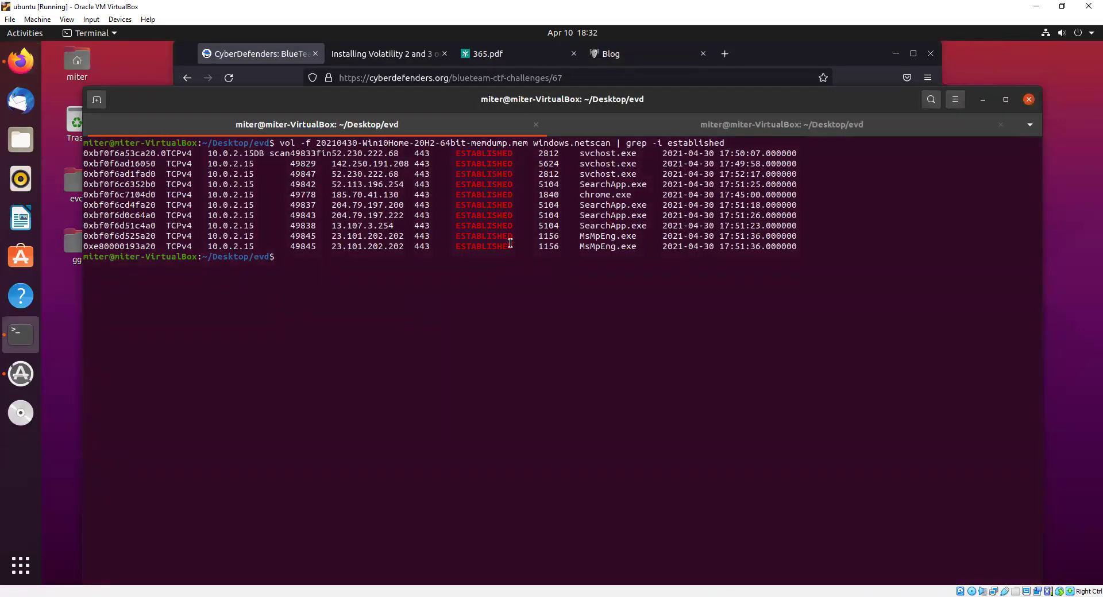
pyautogui.moveTo(510, 244); pyautogui.dragTo(511, 237)
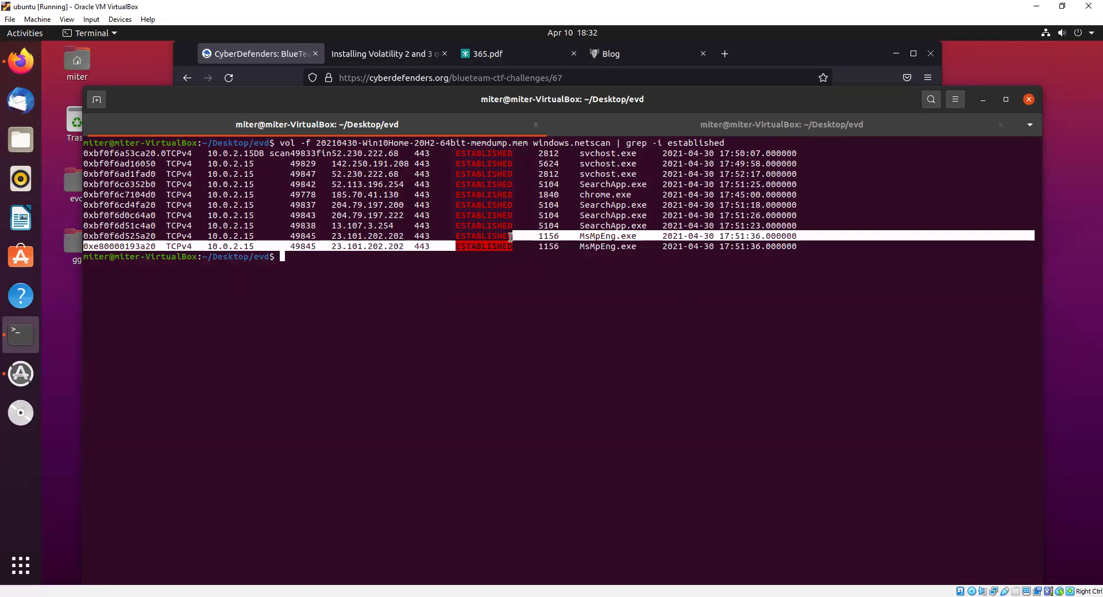
pyautogui.moveTo(509, 230); pyautogui.dragTo(494, 149)
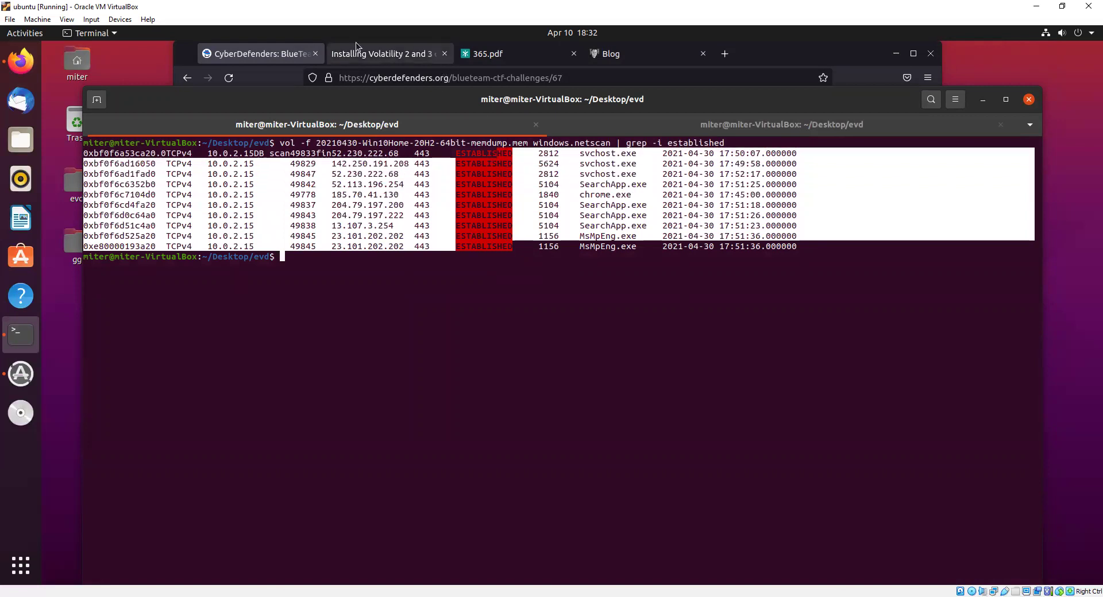
pyautogui.click(266, 60)
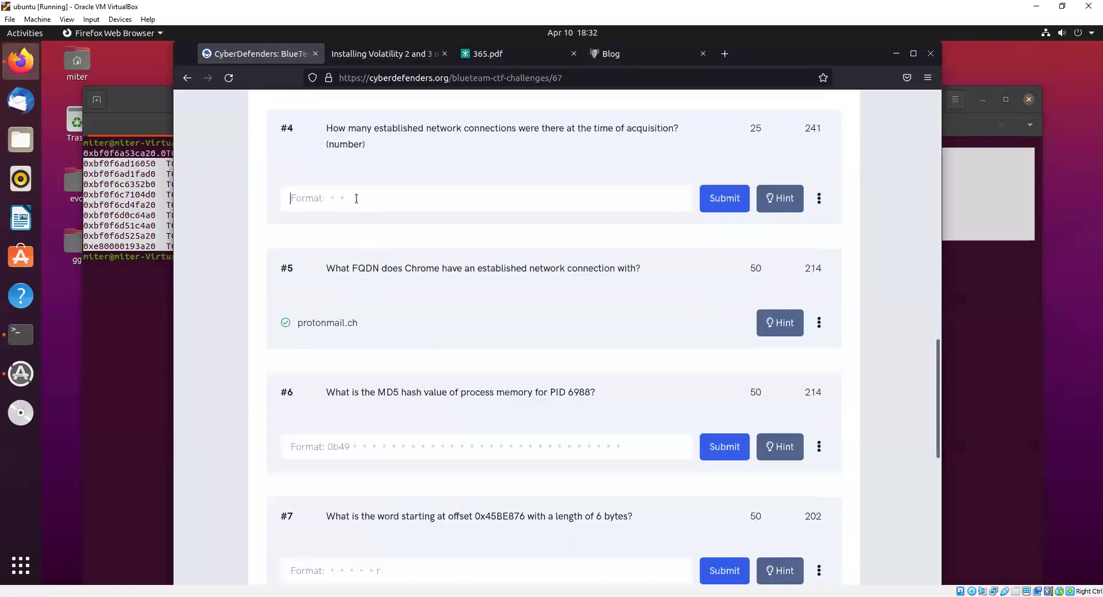
pyautogui.write('10')
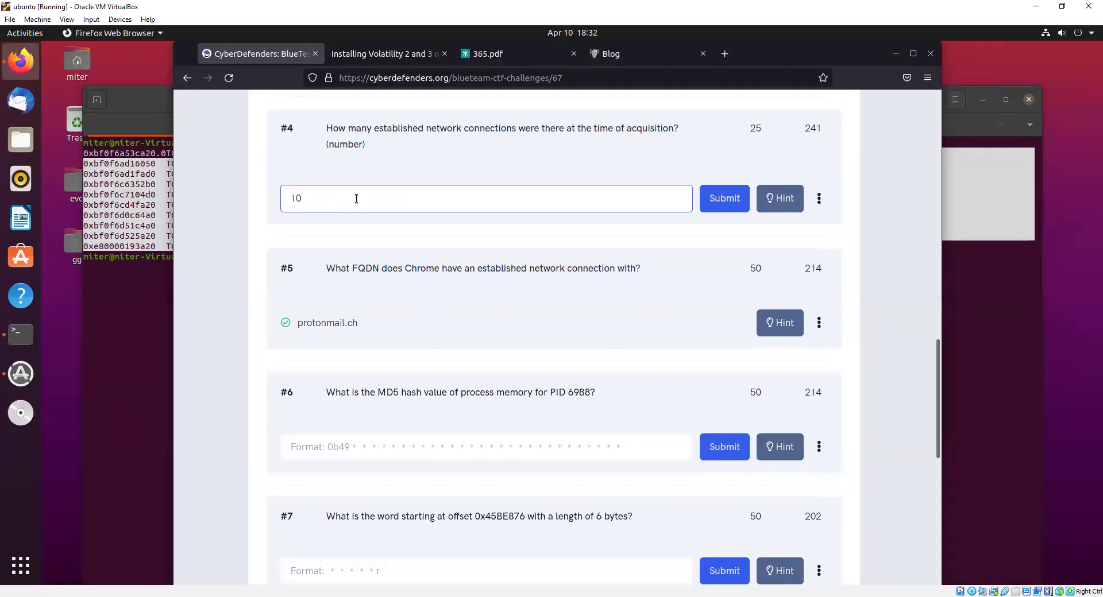
pyautogui.press('Return')
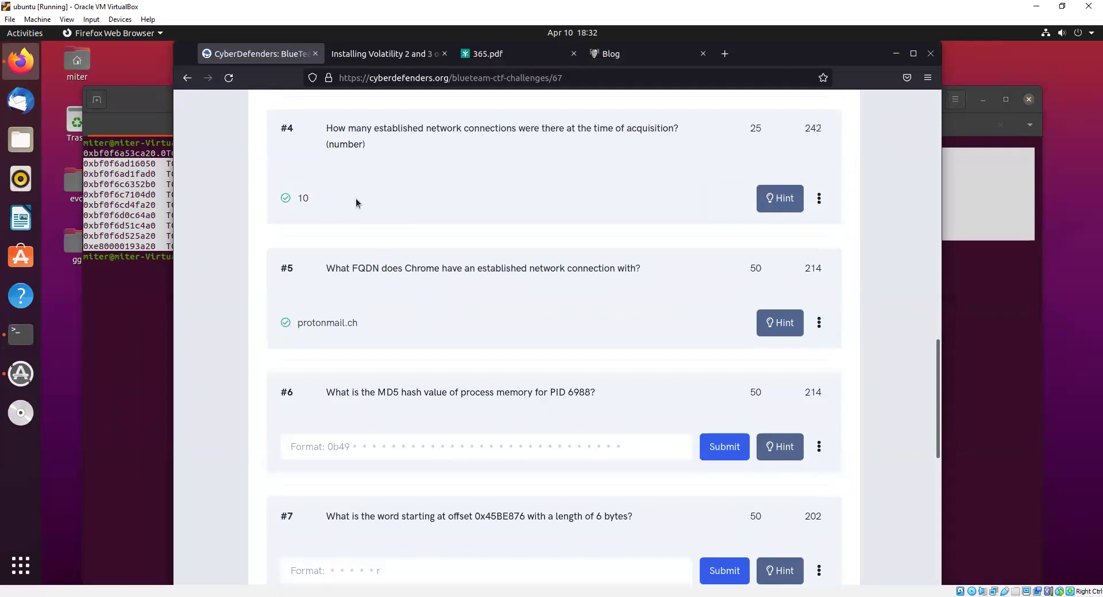
# - Copy the PID 6988 from question #6 and switch back to the terminal
pyautogui.scroll(-4, 367, 263)
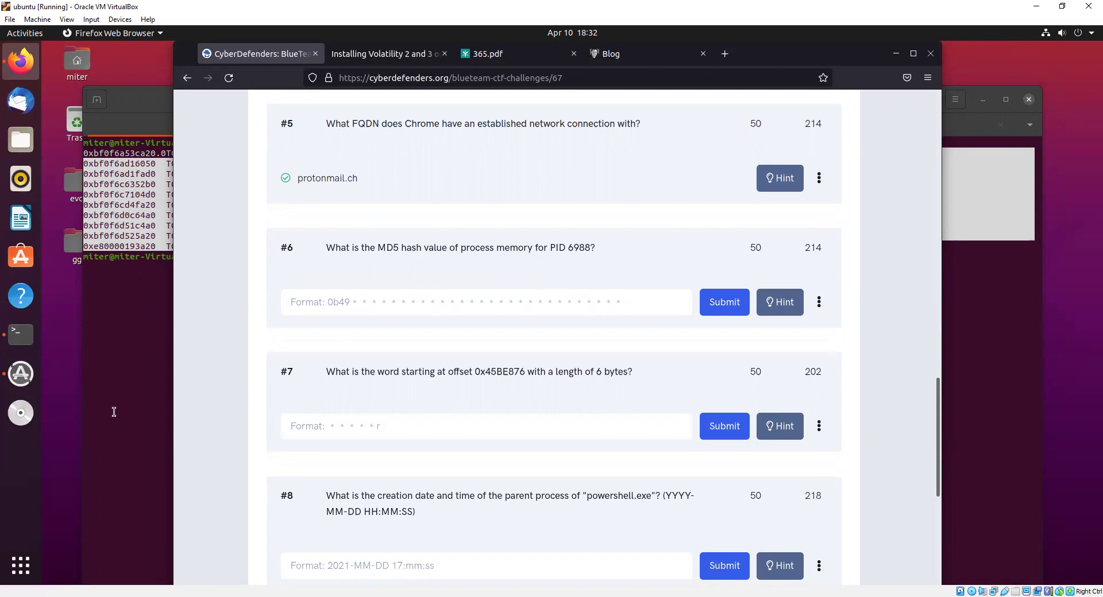
pyautogui.doubleClick(575, 247)
pyautogui.rightClick(577, 247)
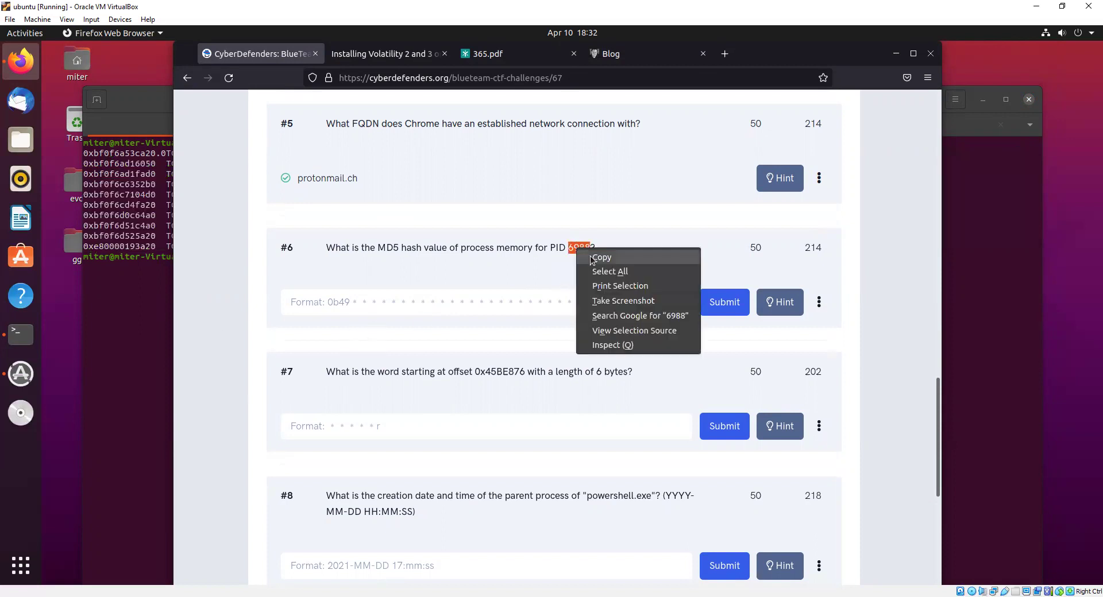
pyautogui.click(591, 257)
pyautogui.click(159, 290)
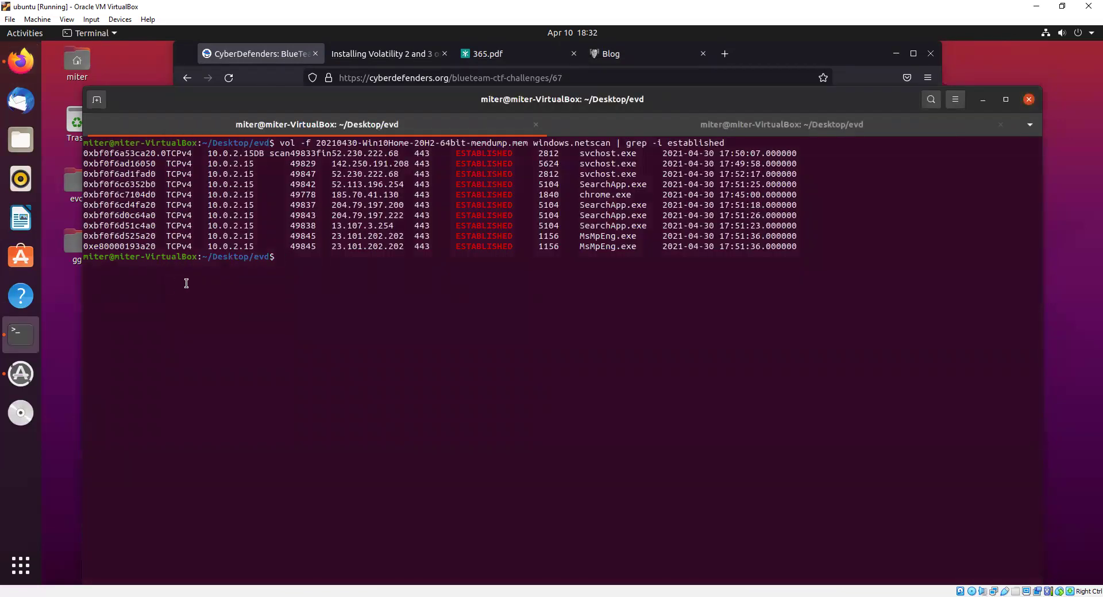
# - Edit the previous Volatility command to use windows.pslist --pid 6988 --dump on the memory image and run it
pyautogui.press('Up')
pyautogui.press('BackSpace')
pyautogui.press('BackSpace')
pyautogui.press('BackSpace')
pyautogui.press('BackSpace')
pyautogui.press('BackSpace')
pyautogui.press('BackSpace')
pyautogui.press('BackSpace')
pyautogui.press('BackSpace')
pyautogui.press('BackSpace')
pyautogui.press('BackSpace')
pyautogui.press('BackSpace')
pyautogui.press('BackSpace')
pyautogui.press('BackSpace')
pyautogui.press('BackSpace')
pyautogui.press('BackSpace')
pyautogui.press('BackSpace')
pyautogui.press('BackSpace')
pyautogui.press('BackSpace')
pyautogui.press('BackSpace')
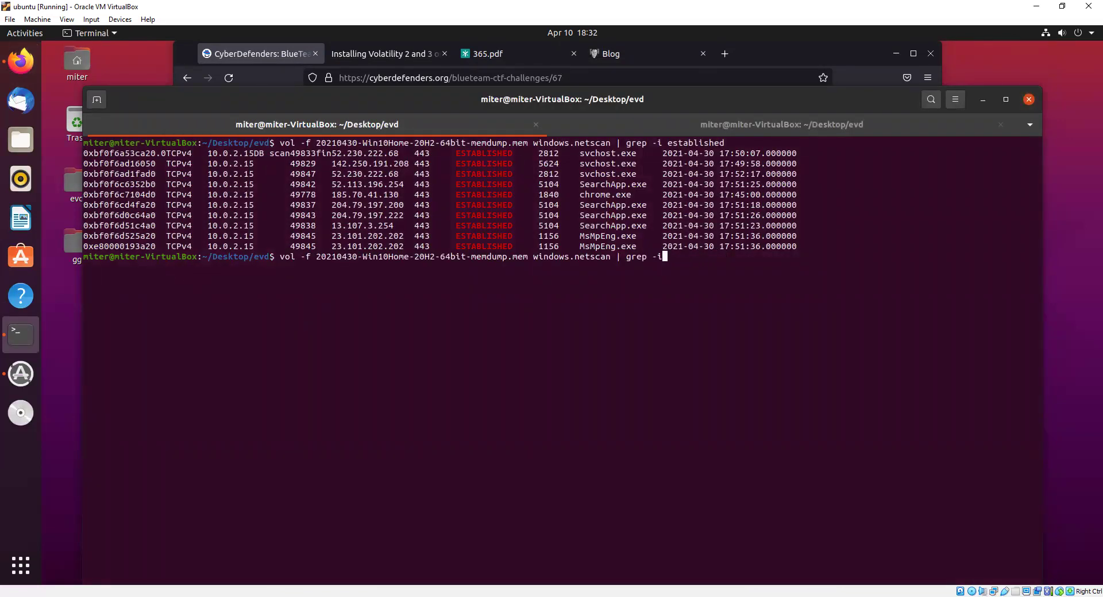
pyautogui.press('BackSpace')
pyautogui.press('BackSpace')
pyautogui.press('BackSpace')
pyautogui.press('BackSpace')
pyautogui.press('BackSpace')
pyautogui.press('BackSpace')
pyautogui.press('BackSpace')
pyautogui.press('BackSpace')
pyautogui.press('BackSpace')
pyautogui.press('BackSpace')
pyautogui.write('pslist --pid')
pyautogui.rightClick(644, 261)
pyautogui.click(671, 297)
pyautogui.write('--dum')
pyautogui.write('p')
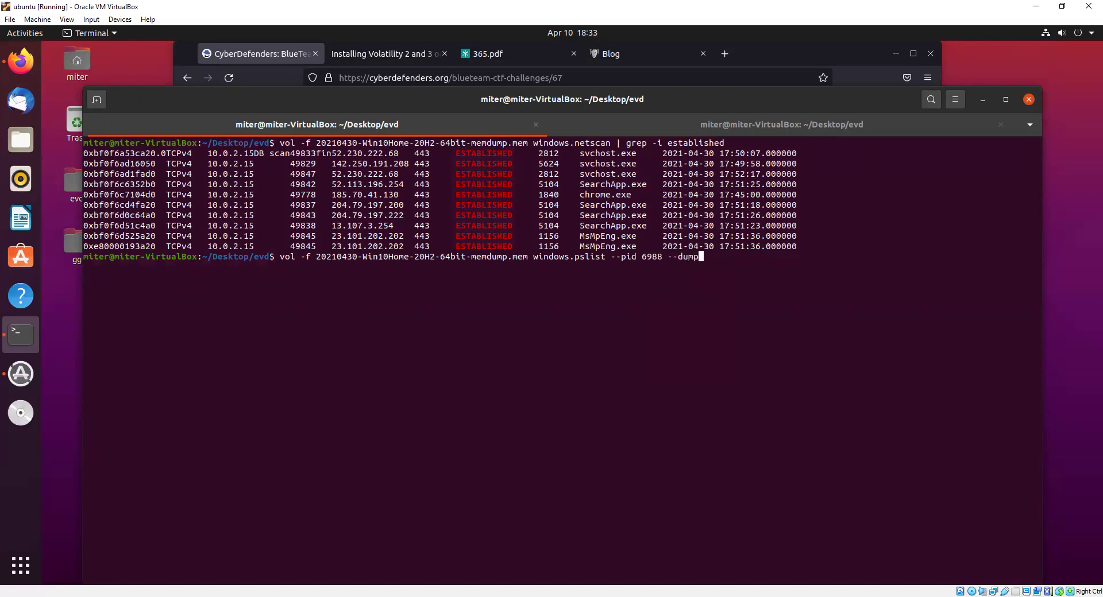
pyautogui.press('Return')
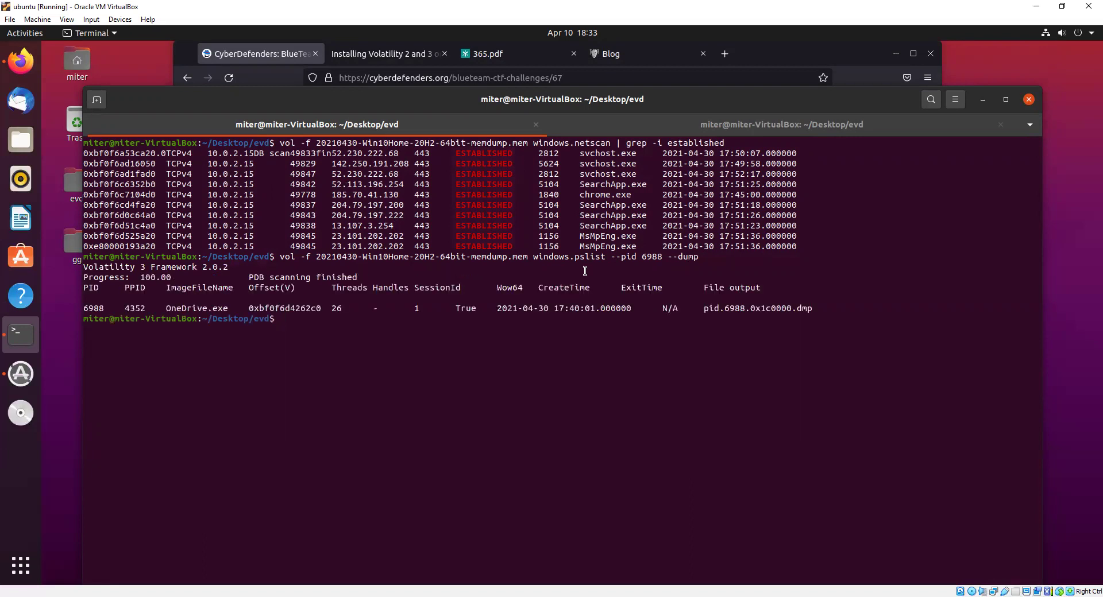
# - Check the file output column, list the folder's files with ls to find the process dump, and clear the terminal
pyautogui.moveTo(704, 287); pyautogui.dragTo(781, 284)
pyautogui.click(735, 311)
pyautogui.write('ls')
pyautogui.press('Return')
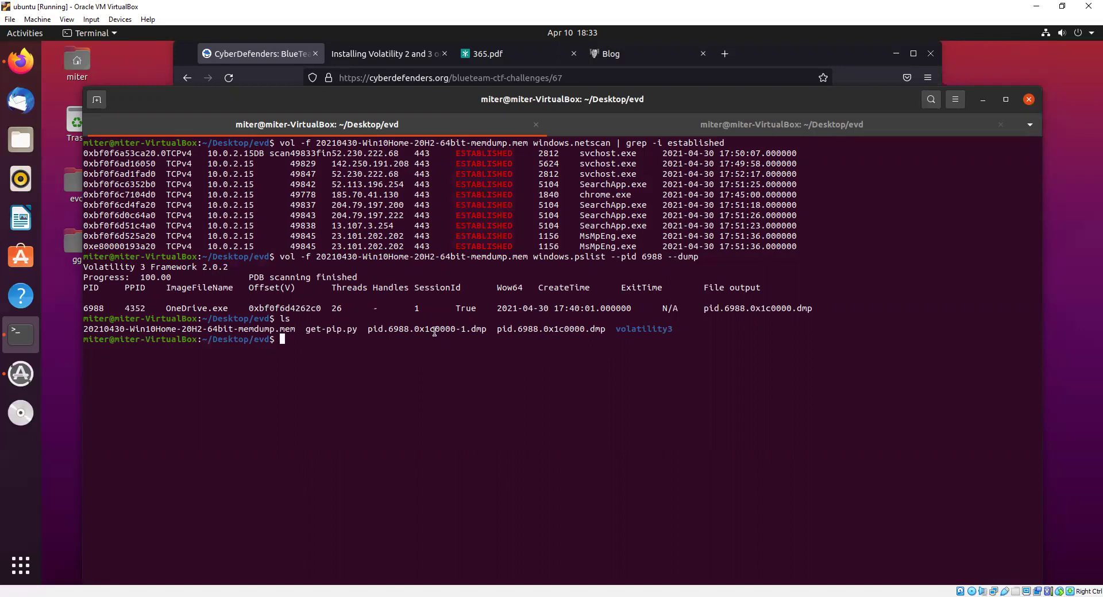
pyautogui.hotkey('ctrl', 'l')
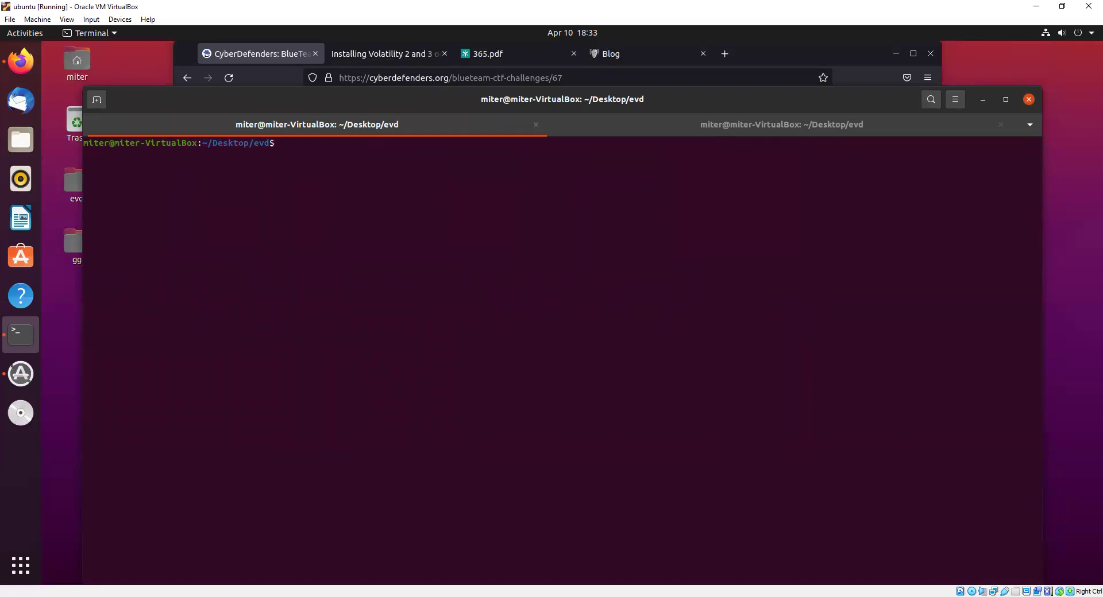
# - Try to run md5sum on pid.6988.0x1c0000 and list the folder's files to check the dump's name
pyautogui.write('md5sum pid')
pyautogui.press('Tab')
pyautogui.press('Return')
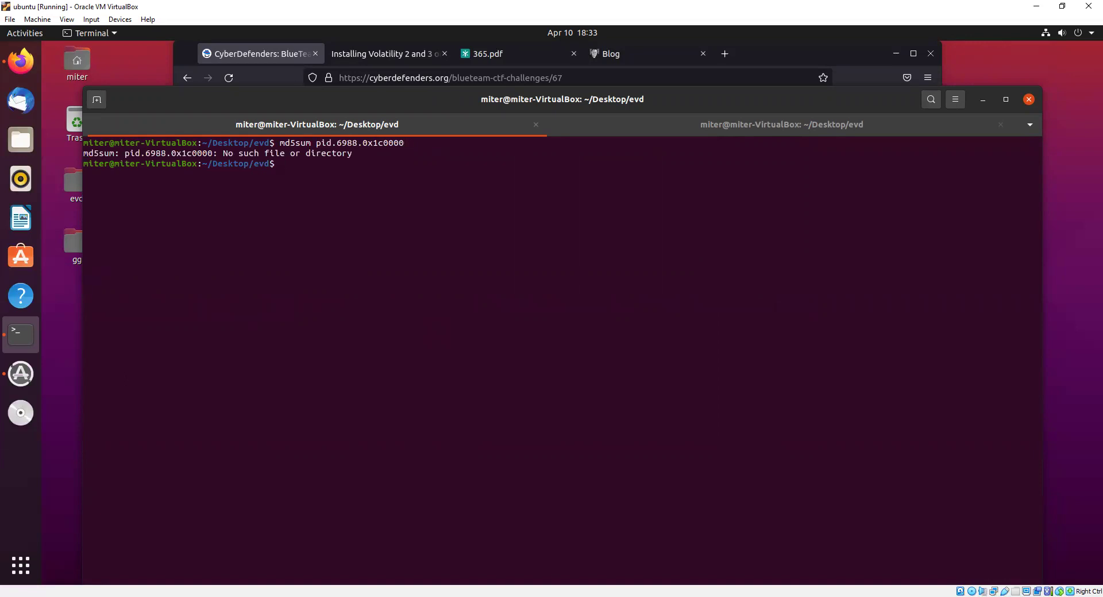
pyautogui.write('ls')
pyautogui.press('Return')
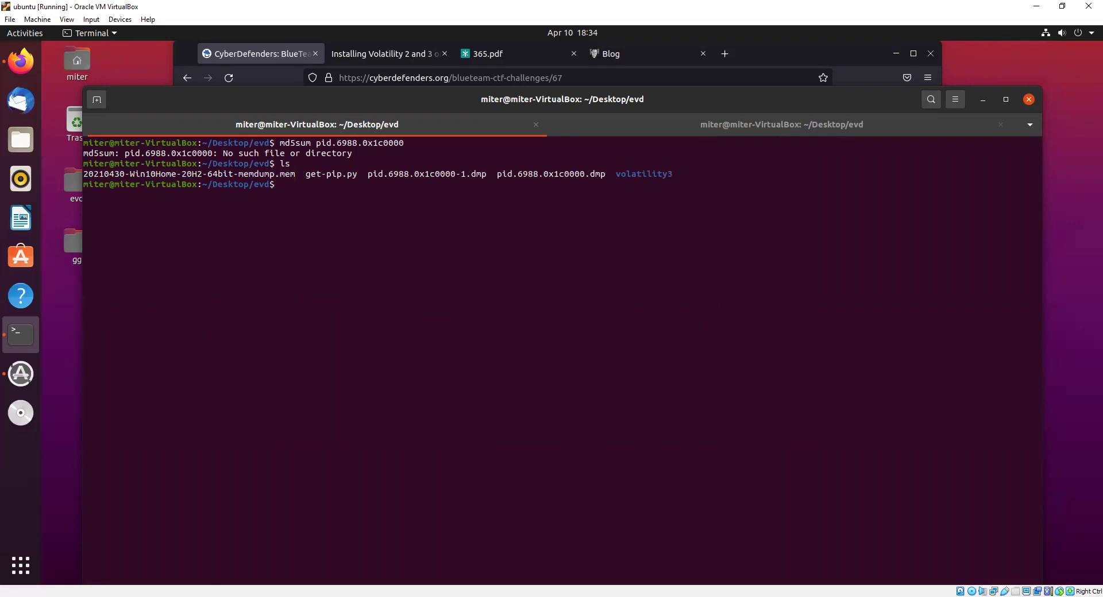
# - Recall the md5sum command, complete the file name as pid.6988.0x1c0000.dmp and run it
pyautogui.press('Up')
pyautogui.press('Up')
pyautogui.write('.')
pyautogui.press('Tab')
pyautogui.write('3')
pyautogui.press('BackSpace')
pyautogui.press('Return')
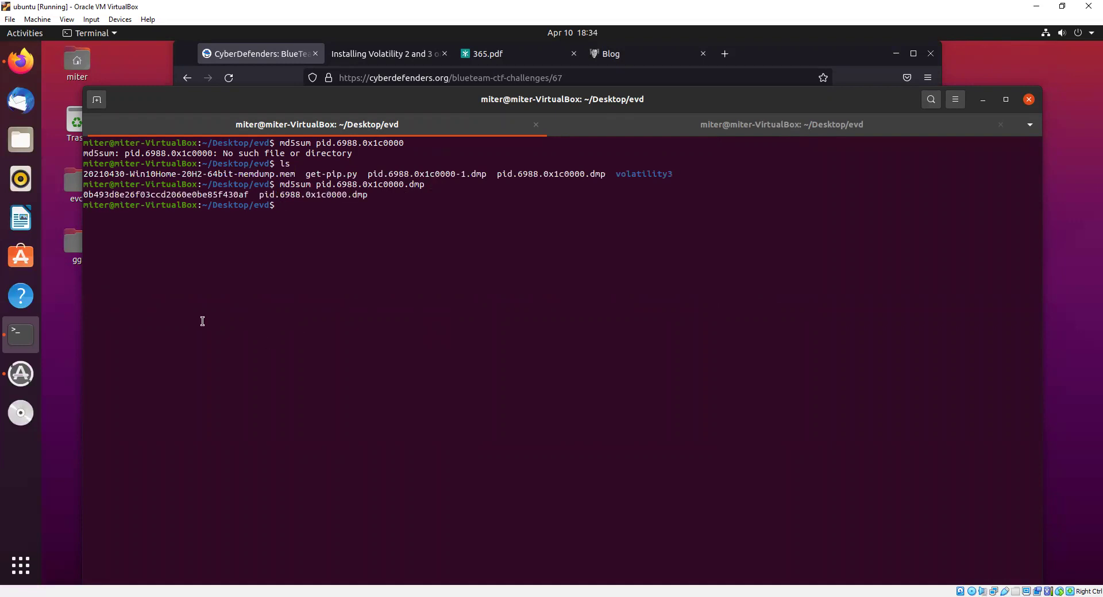
# - Copy the hash 0b493d8e26f03ccd2060e0be85f430af from the md5sum output, clear the terminal and submit the hash as the answer to question #6
pyautogui.doubleClick(161, 194)
pyautogui.rightClick(161, 194)
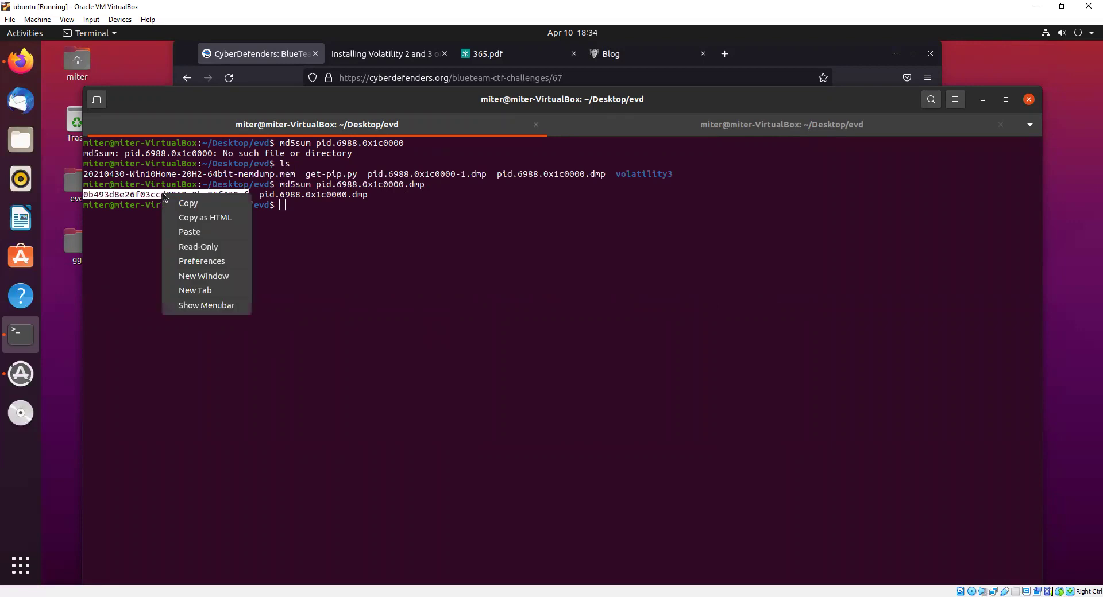
pyautogui.click(182, 201)
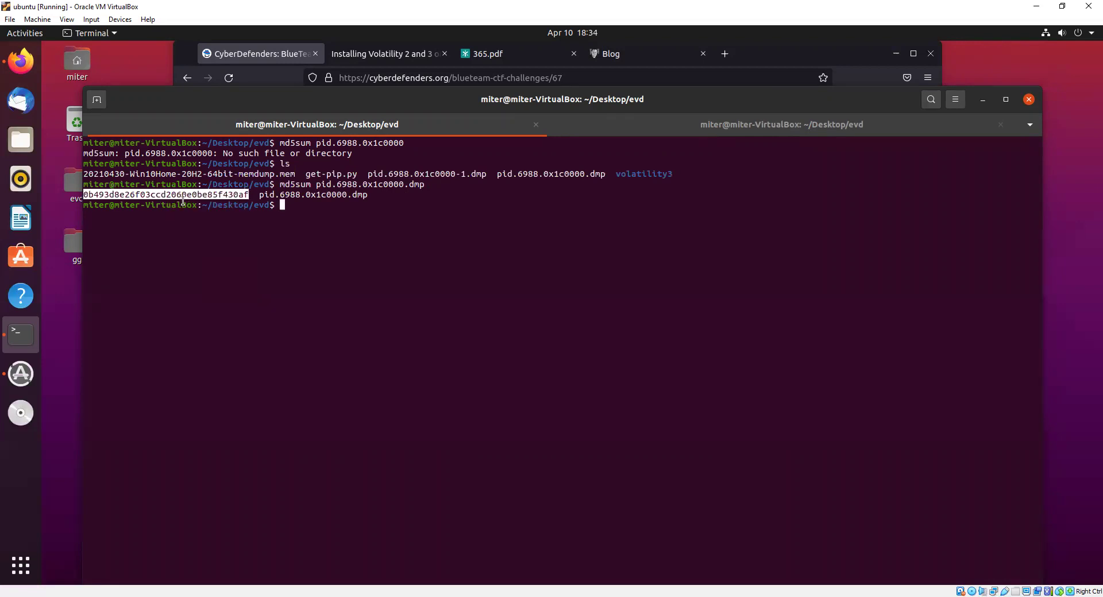
pyautogui.hotkey('ctrl', 'l')
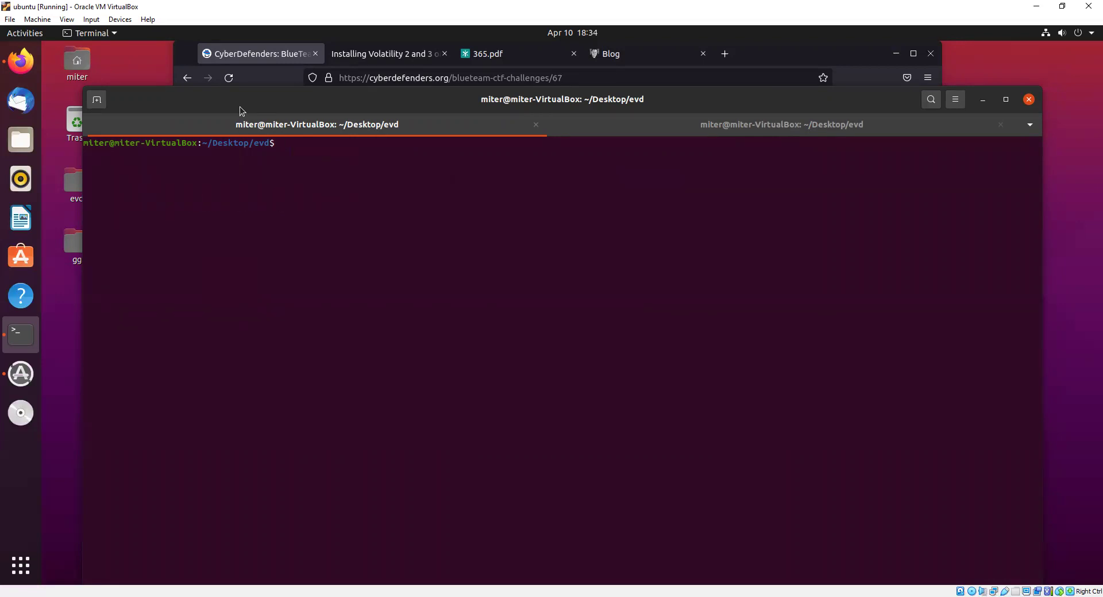
pyautogui.click(264, 51)
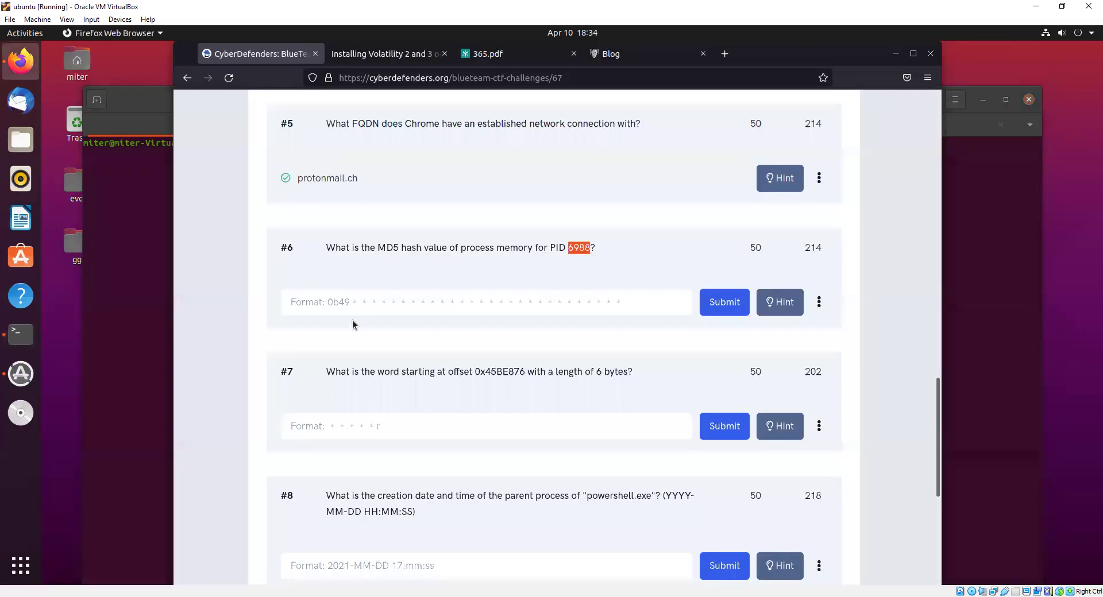
pyautogui.rightClick(332, 301)
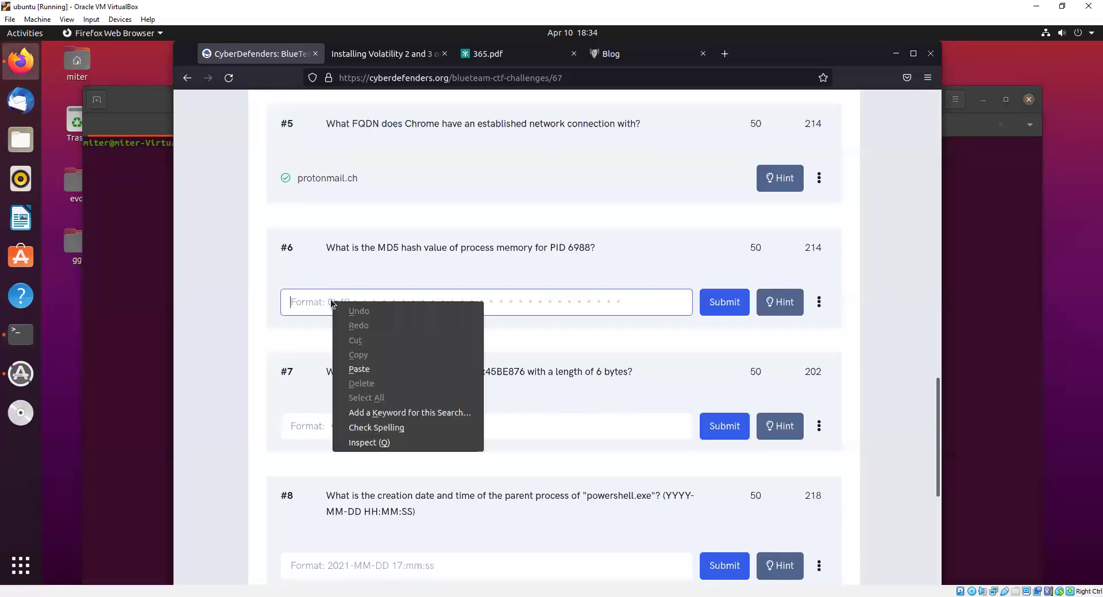
pyautogui.click(354, 370)
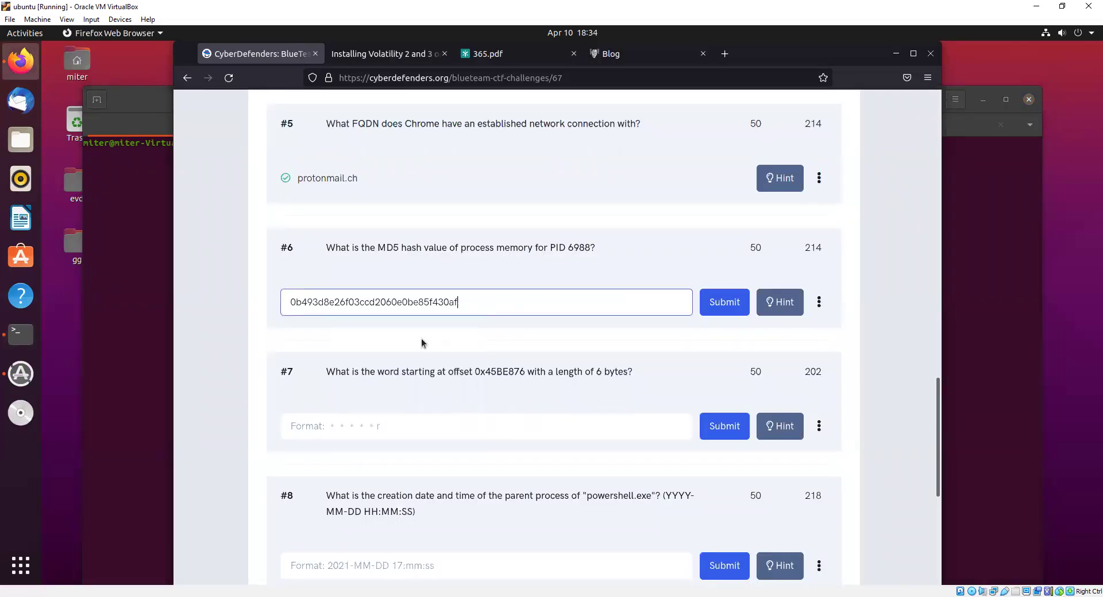
pyautogui.click(724, 302)
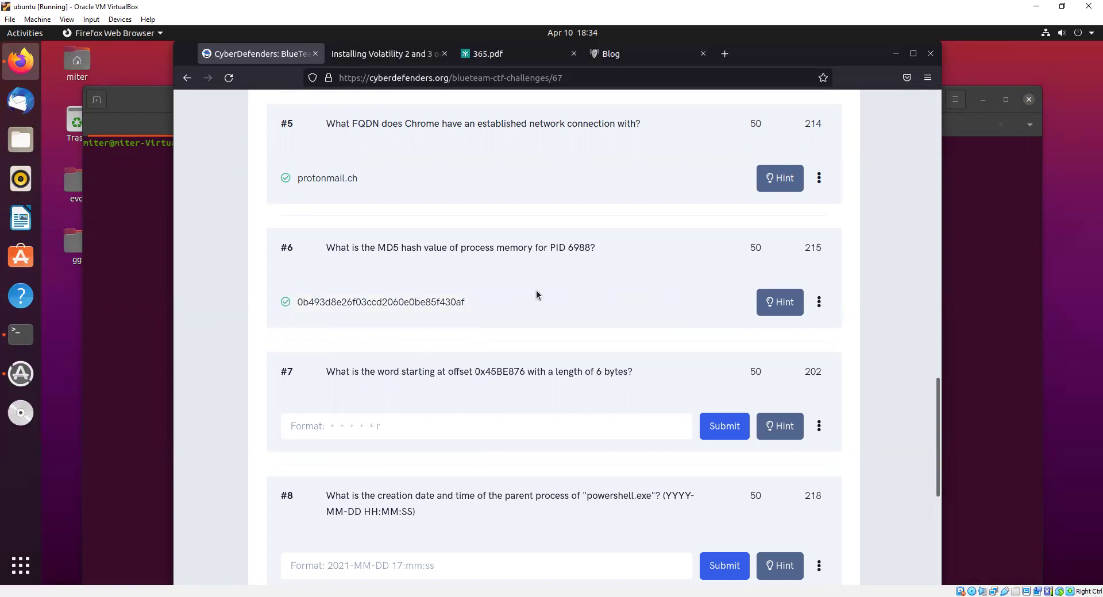
# - Read question #7 about the 6-byte word and highlight the offset 0x45BE876 in its text
pyautogui.scroll(-3, 403, 328)
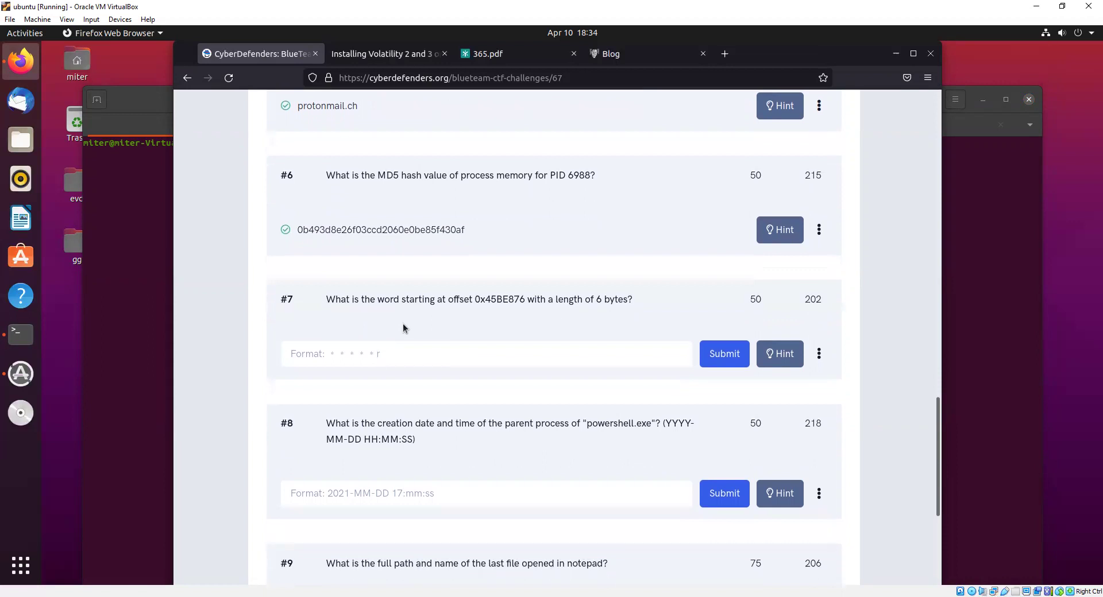
pyautogui.doubleClick(482, 301)
pyautogui.click(566, 299)
pyautogui.moveTo(476, 298); pyautogui.dragTo(523, 300)
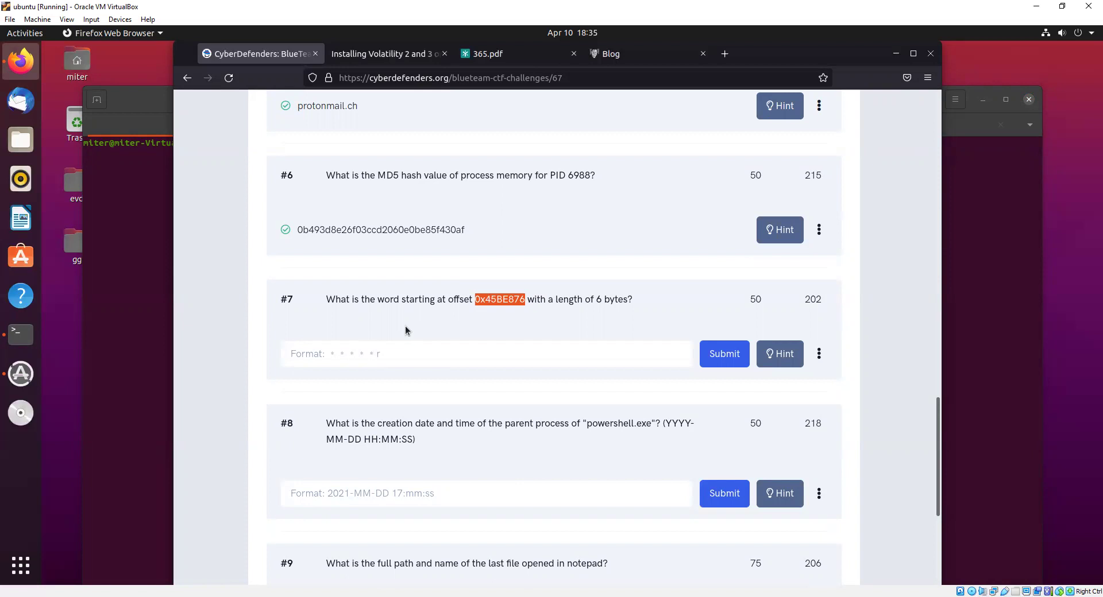
# - Copy the offset from question #7 and run hexdump -s 0x45BE876 -c on 20210430-Win10Home-20H2-64bit-memdump.mem in the terminal
pyautogui.rightClick(493, 298)
pyautogui.click(517, 305)
pyautogui.click(148, 259)
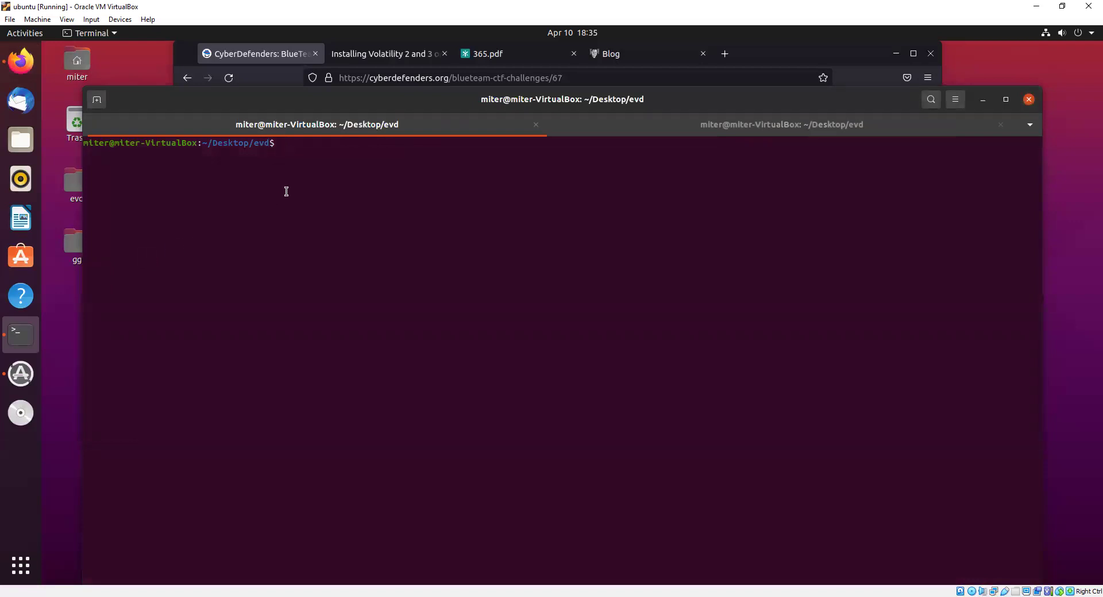
pyautogui.write('hexdump -s')
pyautogui.rightClick(341, 147)
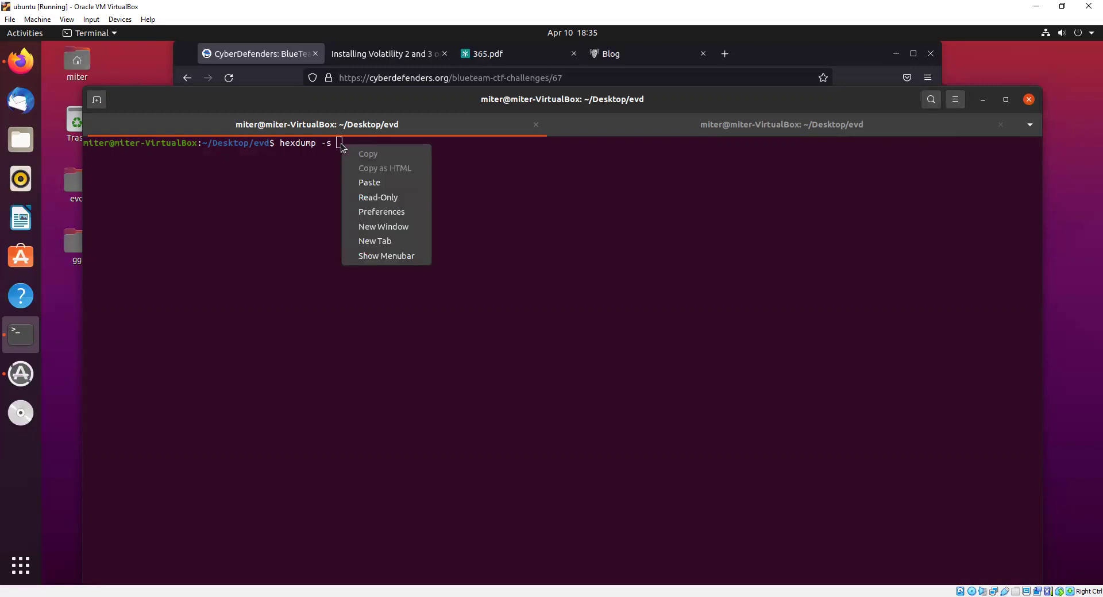
pyautogui.click(371, 181)
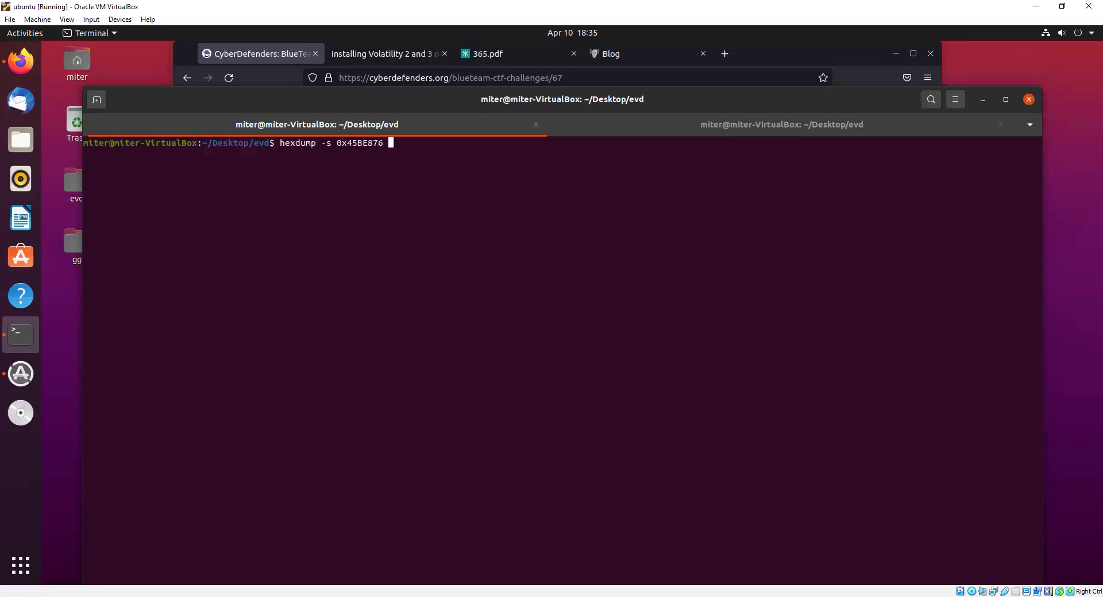
pyautogui.write('-c 2')
pyautogui.press('Tab')
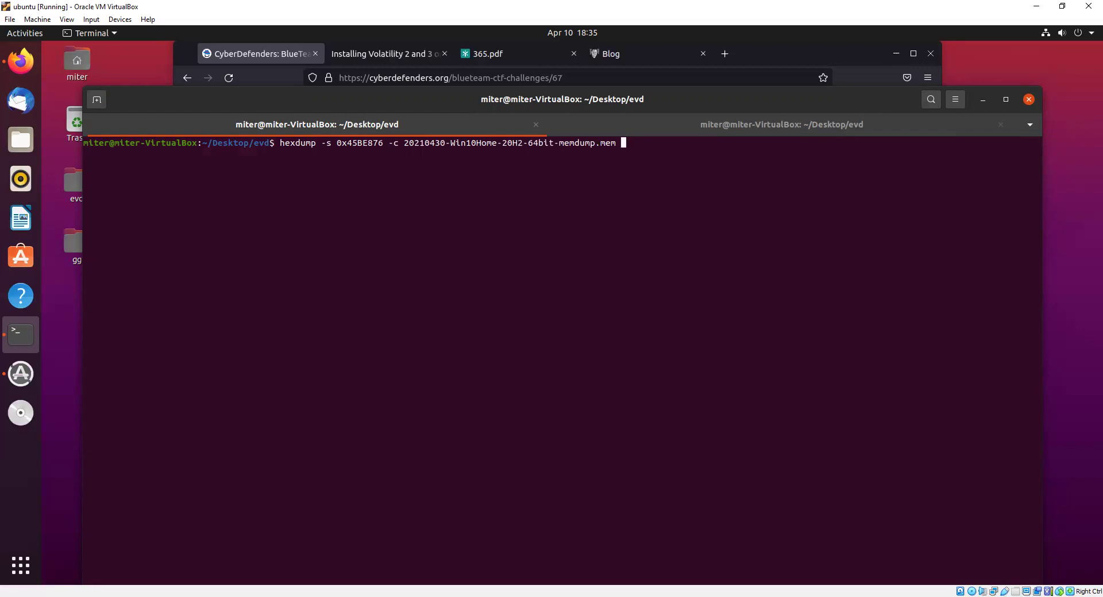
pyautogui.press('Return')
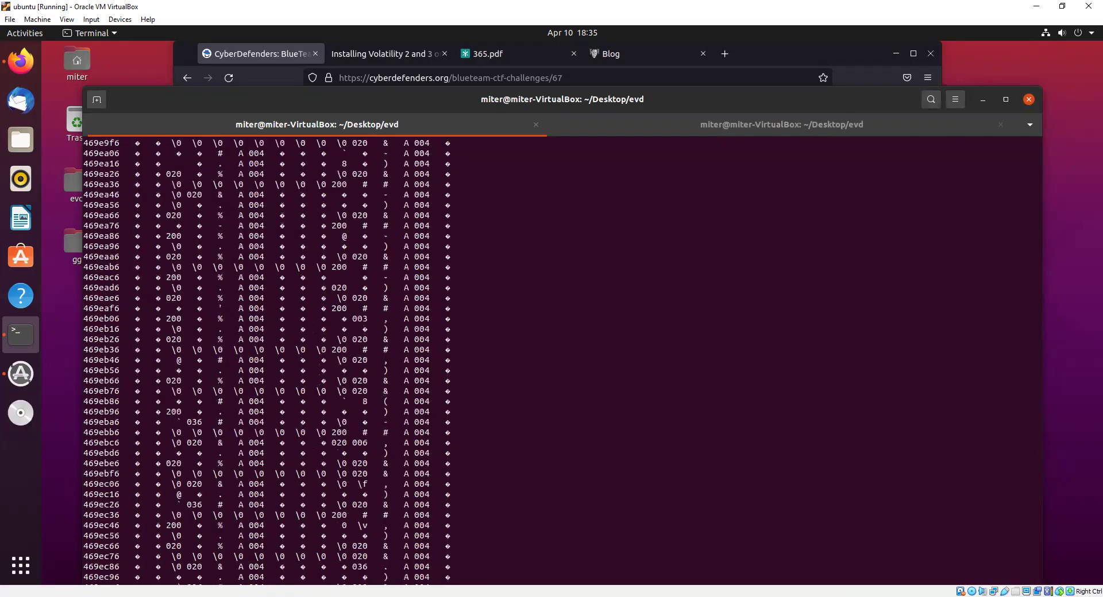
# - Stop the hexdump output, clear the terminal and rerun the same command piped through more
pyautogui.hotkey('ctrl', 'c')
pyautogui.hotkey('ctrl', 'l')
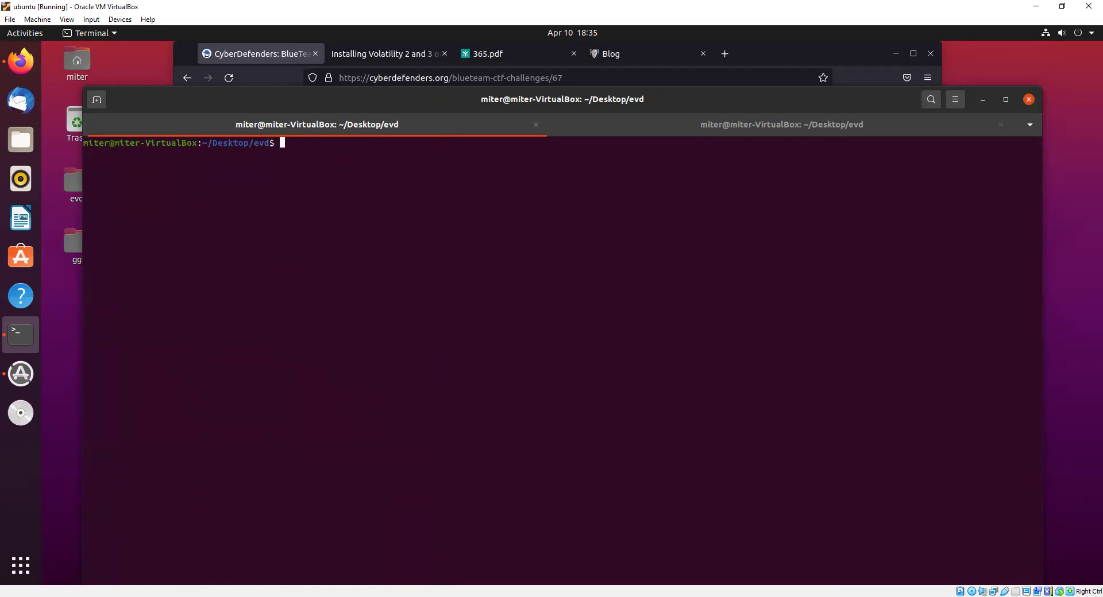
pyautogui.press('Up')
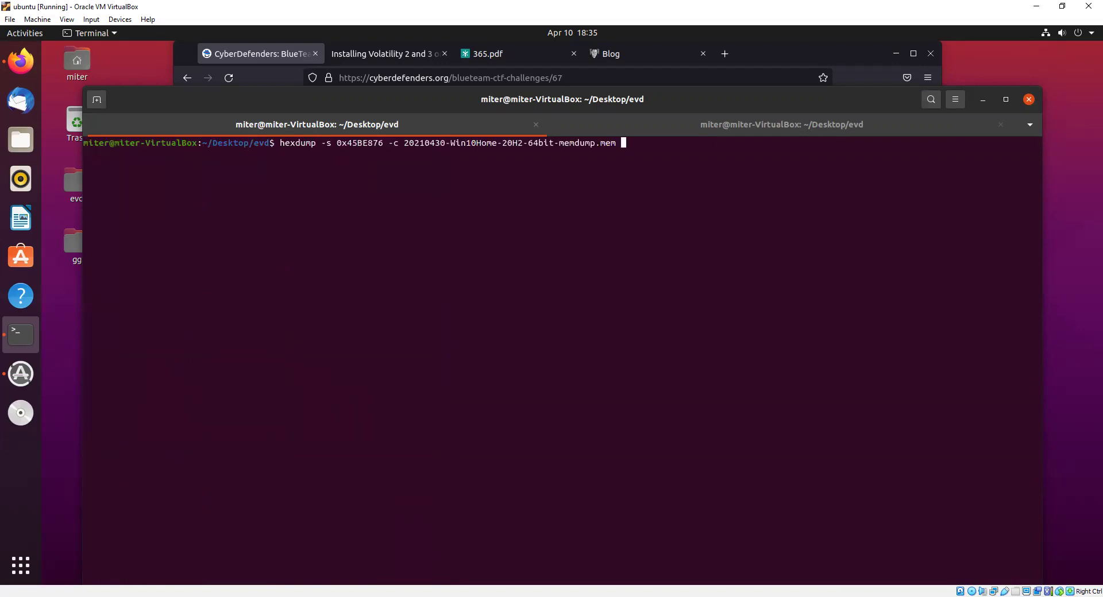
pyautogui.write('| more')
pyautogui.press('Return')
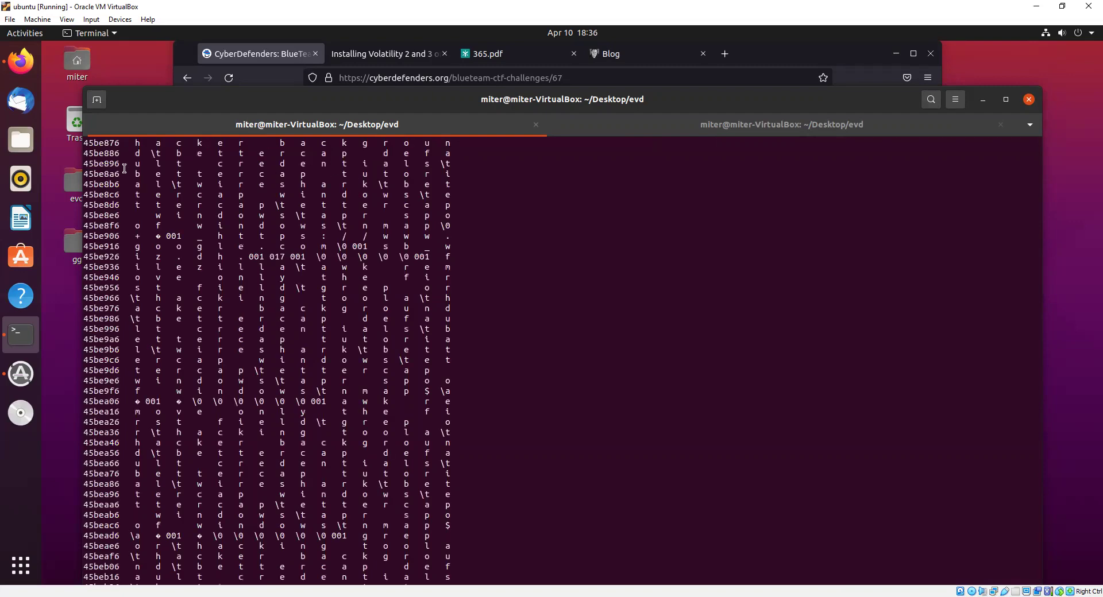
# - Highlight the six-letter word at offset 45be876 in the dump and submit "hacker" as the answer to question #7
pyautogui.doubleClick(106, 144)
pyautogui.click(105, 144)
pyautogui.moveTo(131, 142); pyautogui.dragTo(242, 143)
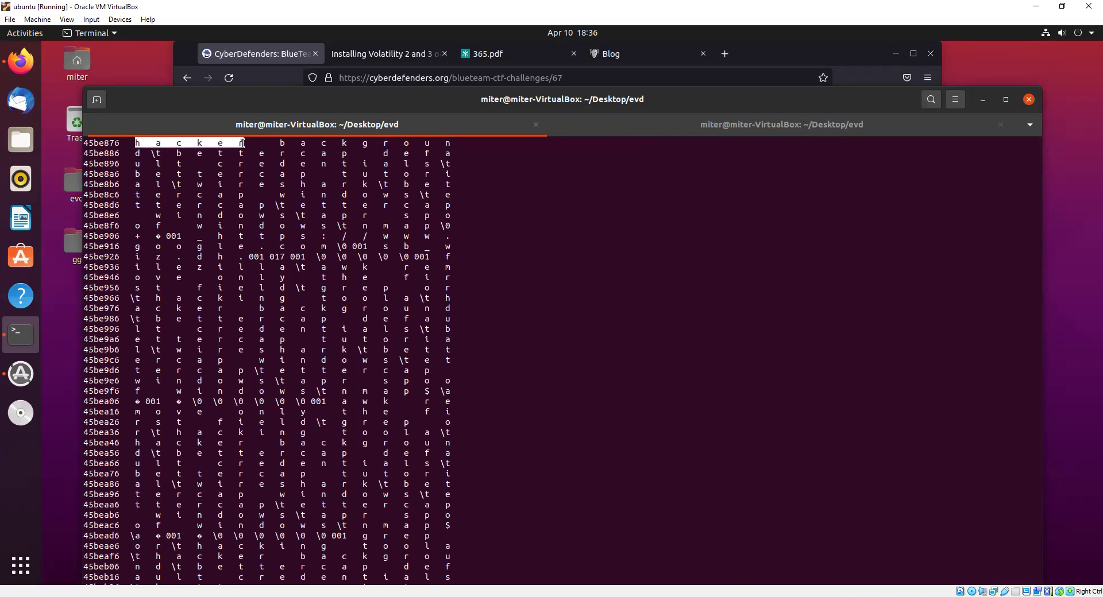
pyautogui.click(268, 52)
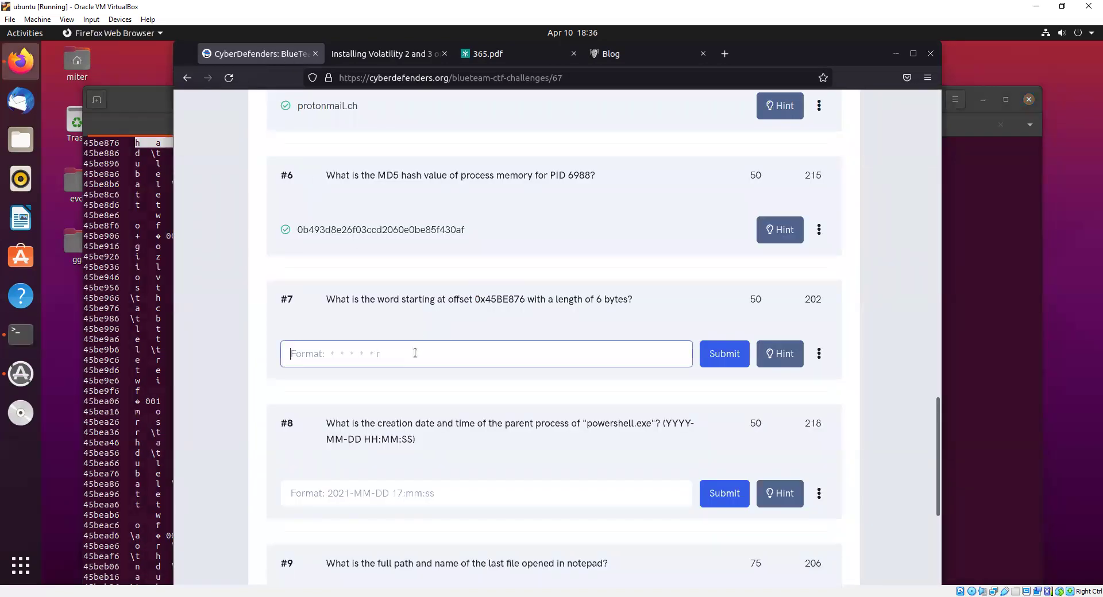
pyautogui.write('hacker')
pyautogui.press('Return')
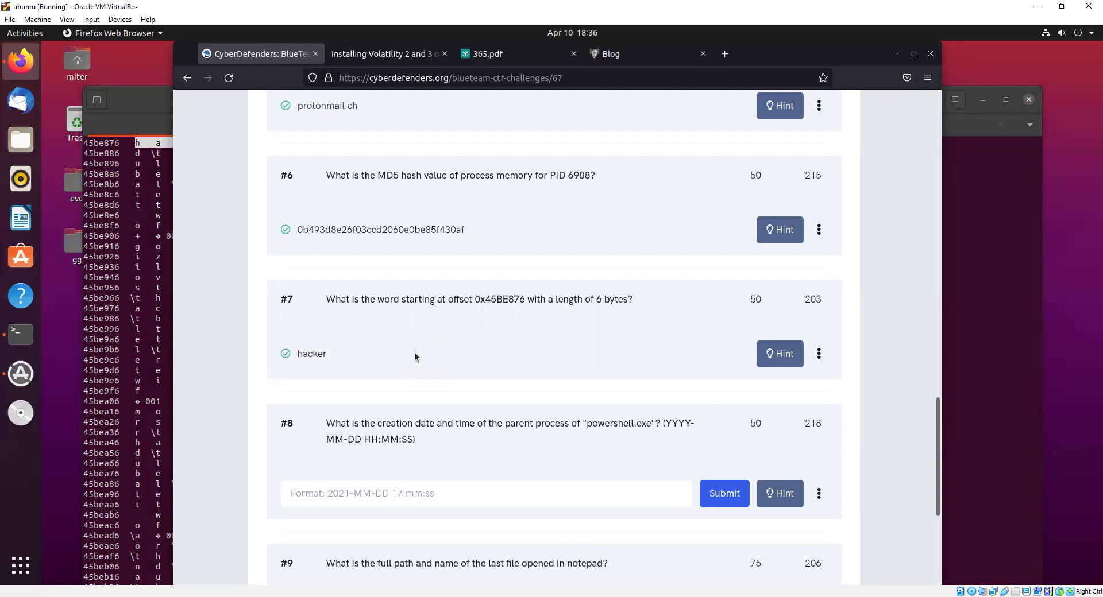
pyautogui.scroll(-2, 417, 356)
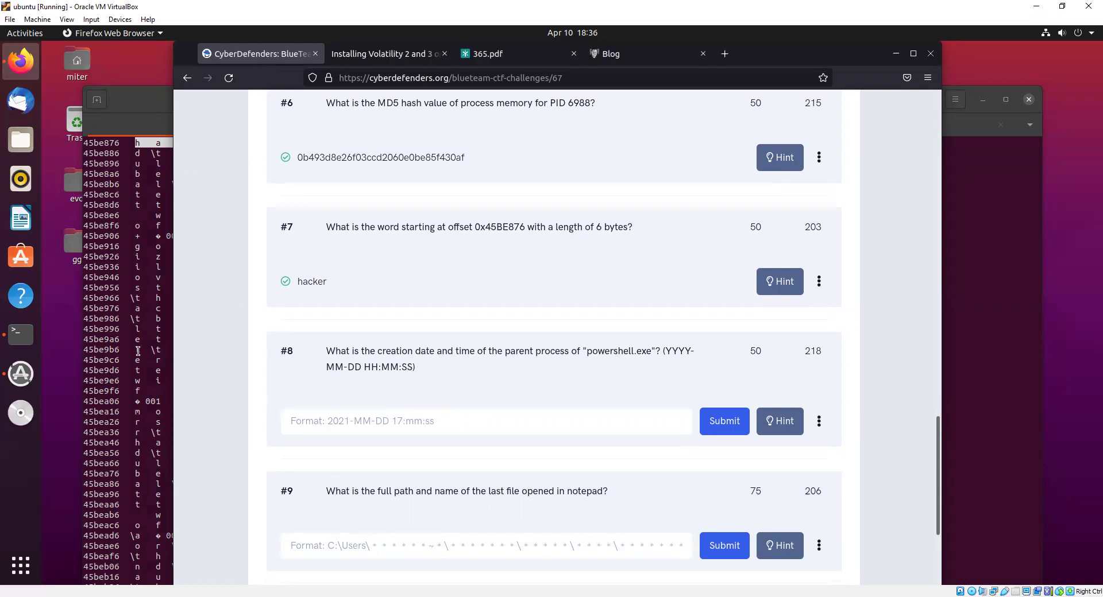
# - Page a few lines further through the hexdump output, quit the pager and return to a clear prompt
pyautogui.click(152, 331)
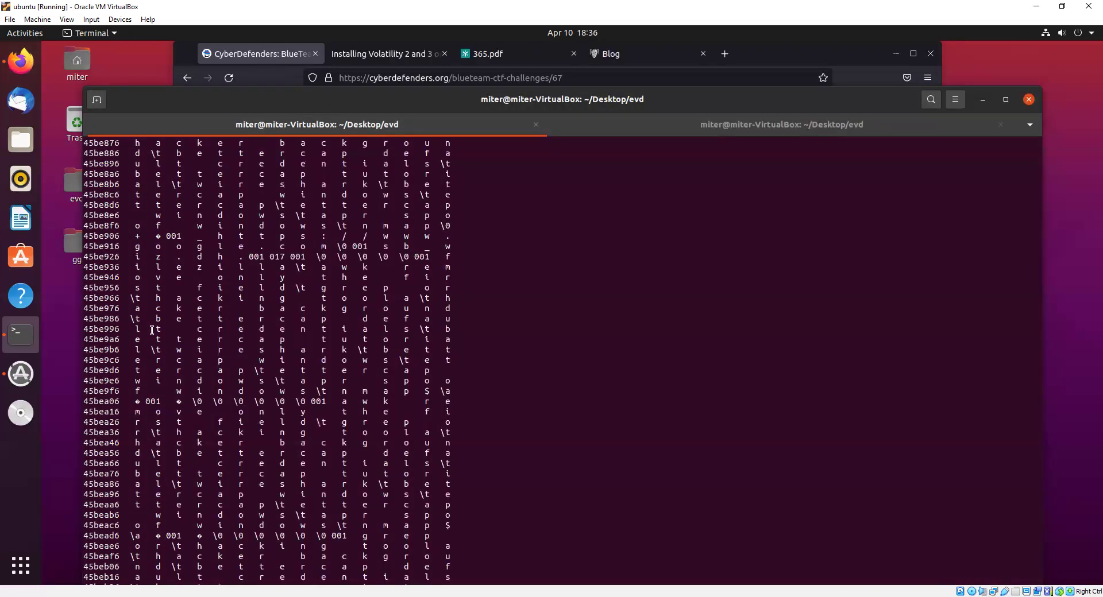
pyautogui.scroll(10, 151, 330)
pyautogui.scroll(-10, 151, 330)
pyautogui.press('Return')
pyautogui.press('Return')
pyautogui.press('Return')
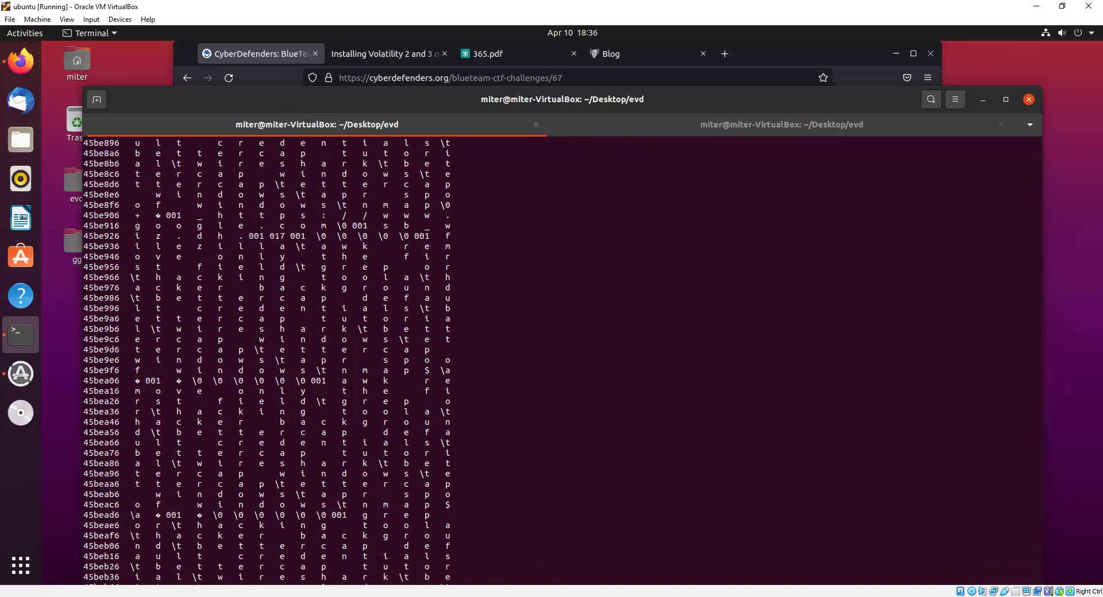
pyautogui.press('Return')
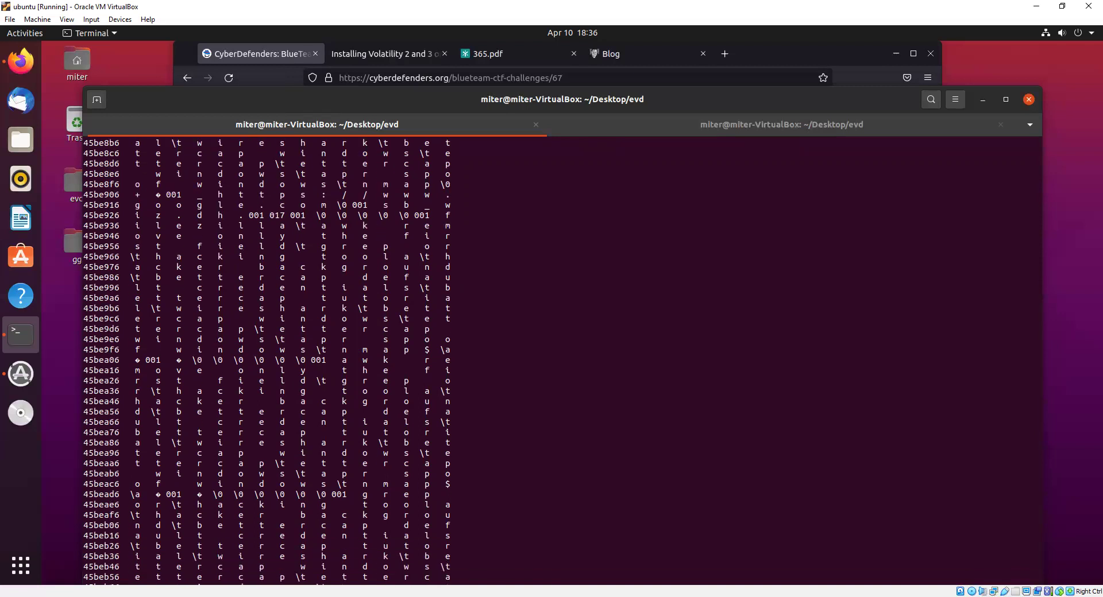
pyautogui.press('q')
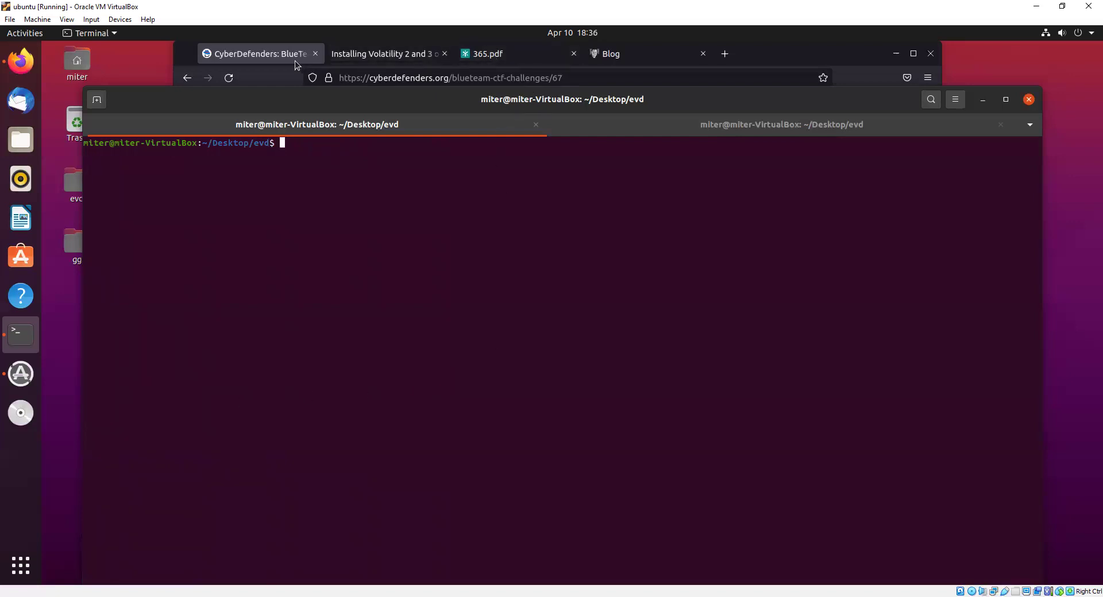
# - Read question #8 about powershell.exe's parent process, recall the hexdump command and replace its "mem | more" ending with pstree
pyautogui.click(273, 52)
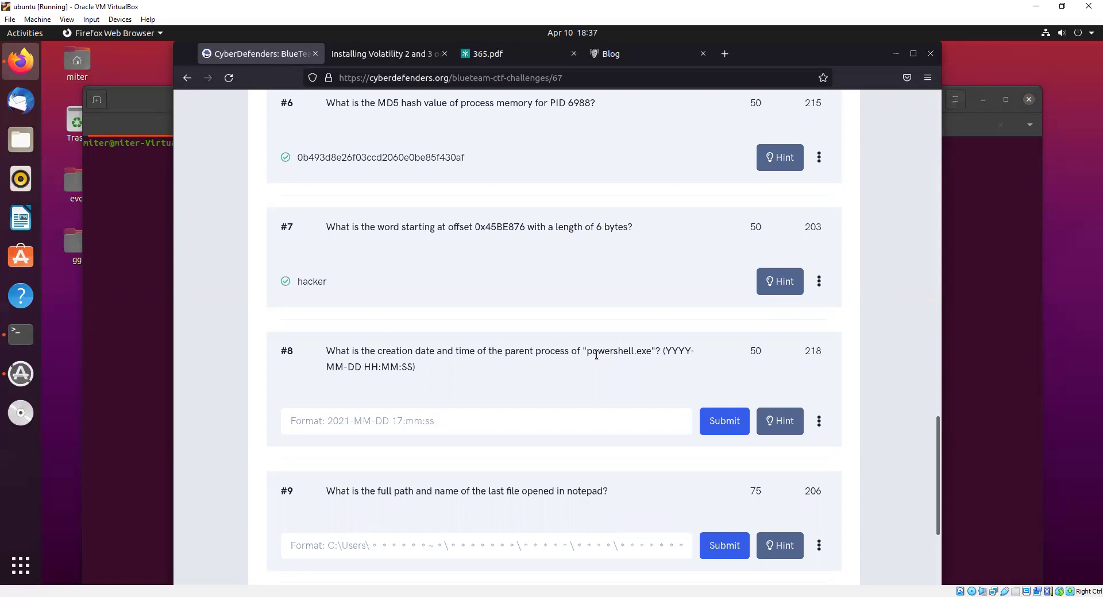
pyautogui.click(153, 243)
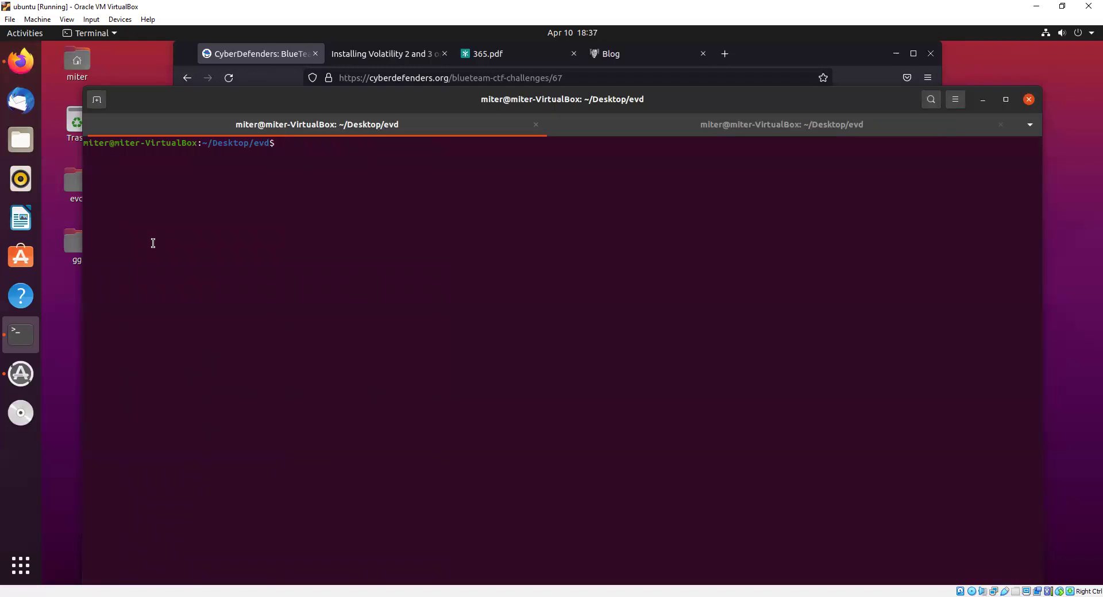
pyautogui.hotkey('ctrl', 'shift', 'v')
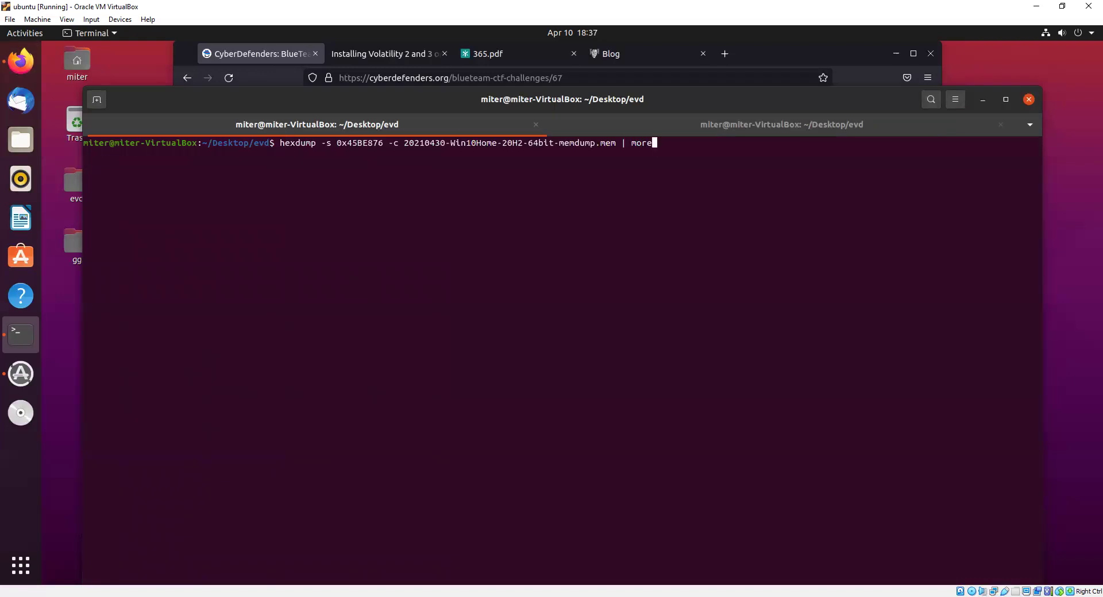
pyautogui.press('BackSpace')
pyautogui.press('BackSpace')
pyautogui.press('BackSpace')
pyautogui.press('BackSpace')
pyautogui.press('BackSpace')
pyautogui.press('BackSpace')
pyautogui.press('BackSpace')
pyautogui.press('BackSpace')
pyautogui.press('BackSpace')
pyautogui.press('BackSpace')
pyautogui.write('pstree')
# - Replace the hexdump -s 0x45BE876 -c part at the start of the command line with vol -f
pyautogui.press('Left')
pyautogui.press('Left')
pyautogui.press('Left')
pyautogui.press('Left')
pyautogui.press('Left')
pyautogui.press('Left')
pyautogui.press('Left')
pyautogui.press('Left')
pyautogui.press('Left')
pyautogui.press('Left')
pyautogui.press('Left')
pyautogui.press('Left')
pyautogui.press('Left')
pyautogui.press('Left')
pyautogui.press('Left')
pyautogui.press('Left')
pyautogui.press('Left')
pyautogui.press('Left')
pyautogui.press('Left')
pyautogui.press('Left')
pyautogui.press('Left')
pyautogui.press('Left')
pyautogui.press('Left')
pyautogui.press('Left')
pyautogui.press('Left')
pyautogui.press('Left')
pyautogui.press('Left')
pyautogui.press('Left')
pyautogui.press('Left')
pyautogui.press('Left')
pyautogui.press('Left')
pyautogui.press('Left')
pyautogui.press('Left')
pyautogui.press('Left')
pyautogui.press('Left')
pyautogui.press('Left')
pyautogui.press('BackSpace')
pyautogui.press('BackSpace')
pyautogui.press('BackSpace')
pyautogui.press('BackSpace')
pyautogui.press('BackSpace')
pyautogui.press('BackSpace')
pyautogui.press('BackSpace')
pyautogui.press('BackSpace')
pyautogui.press('BackSpace')
pyautogui.press('BackSpace')
pyautogui.press('BackSpace')
pyautogui.press('BackSpace')
pyautogui.press('BackSpace')
pyautogui.press('BackSpace')
pyautogui.press('BackSpace')
pyautogui.press('BackSpace')
pyautogui.press('BackSpace')
pyautogui.press('BackSpace')
pyautogui.press('BackSpace')
pyautogui.press('BackSpace')
pyautogui.press('BackSpace')
pyautogui.write('ovo')
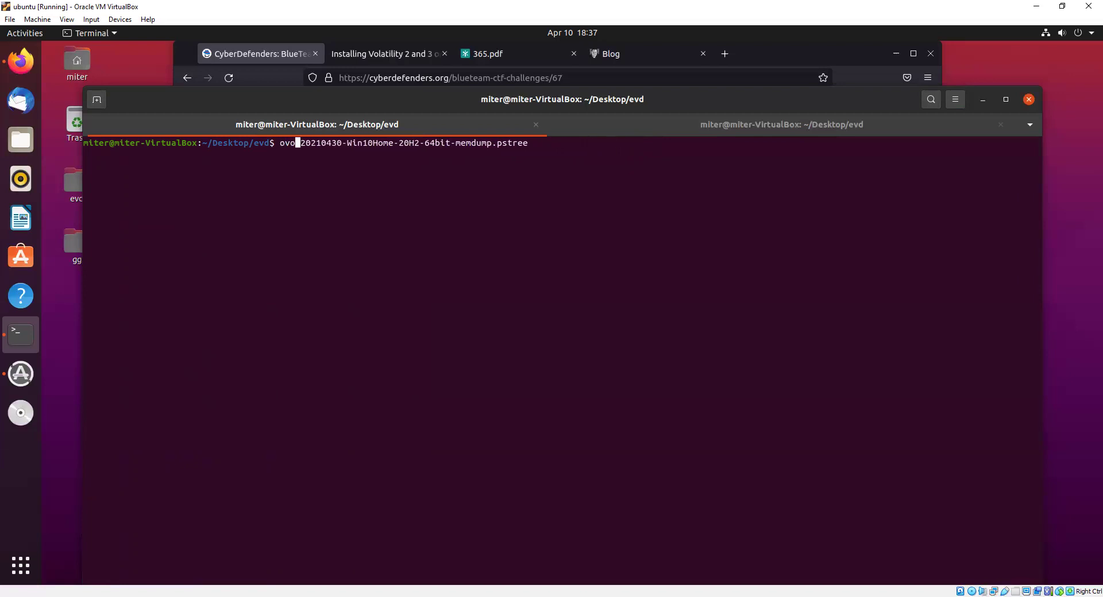
pyautogui.press('Insert')
pyautogui.press('BackSpace')
pyautogui.press('BackSpace')
pyautogui.press('BackSpace')
pyautogui.press('BackSpace')
pyautogui.press('BackSpace')
pyautogui.press('BackSpace')
pyautogui.press('BackSpace')
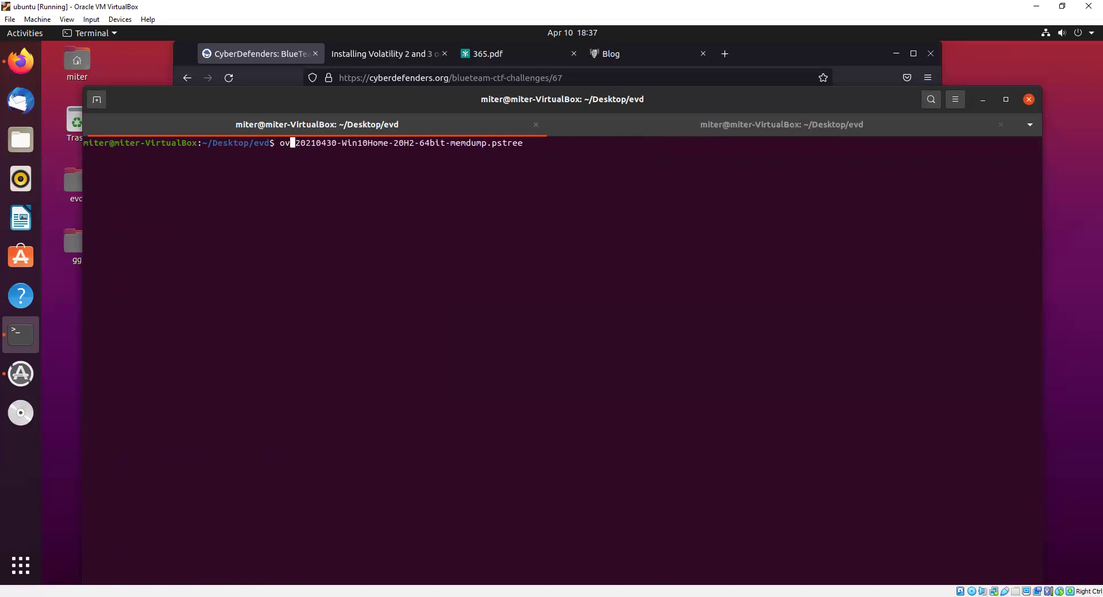
pyautogui.write('vol -f')
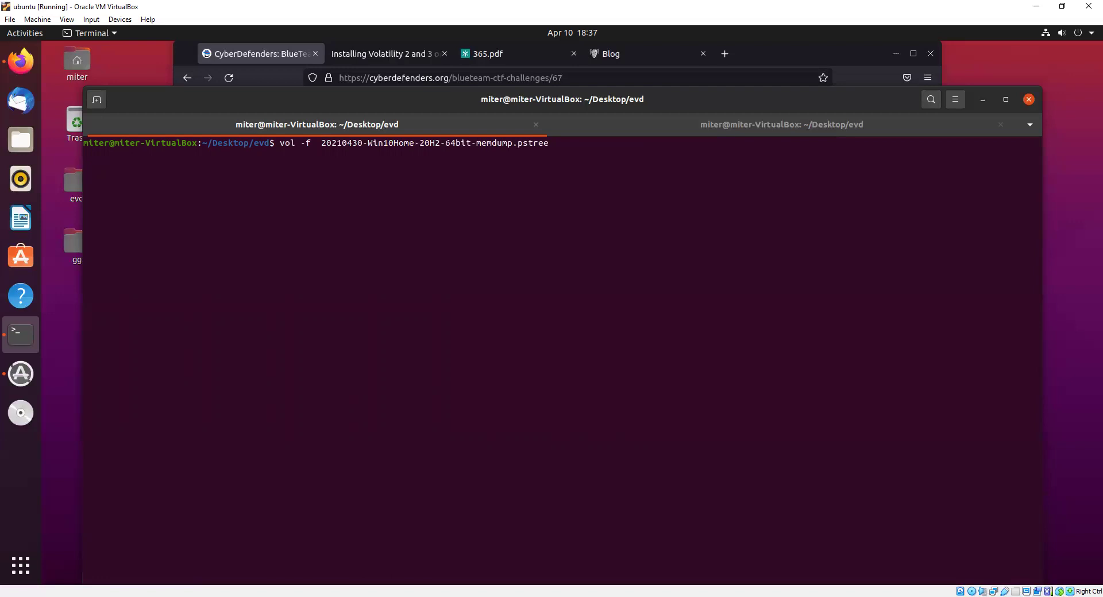
# - Change the .pstree ending to a separate windows.pstree argument after 20210430-Win10Home-20H2-64bit-memdump and try to run the command
pyautogui.press('Right')
pyautogui.press('Right')
pyautogui.press('Right')
pyautogui.press('Right')
pyautogui.press('Right')
pyautogui.press('Right')
pyautogui.press('Right')
pyautogui.press('Right')
pyautogui.press('Right')
pyautogui.press('Right')
pyautogui.press('Right')
pyautogui.press('Right')
pyautogui.press('Right')
pyautogui.press('Right')
pyautogui.press('Right')
pyautogui.press('Right')
pyautogui.press('Right')
pyautogui.press('Right')
pyautogui.press('Right')
pyautogui.press('Right')
pyautogui.press('Right')
pyautogui.press('Right')
pyautogui.press('Right')
pyautogui.press('Right')
pyautogui.press('Right')
pyautogui.press('Right')
pyautogui.press('Right')
pyautogui.write('wim')
pyautogui.press('BackSpace')
pyautogui.write('ndows')
pyautogui.press('Return')
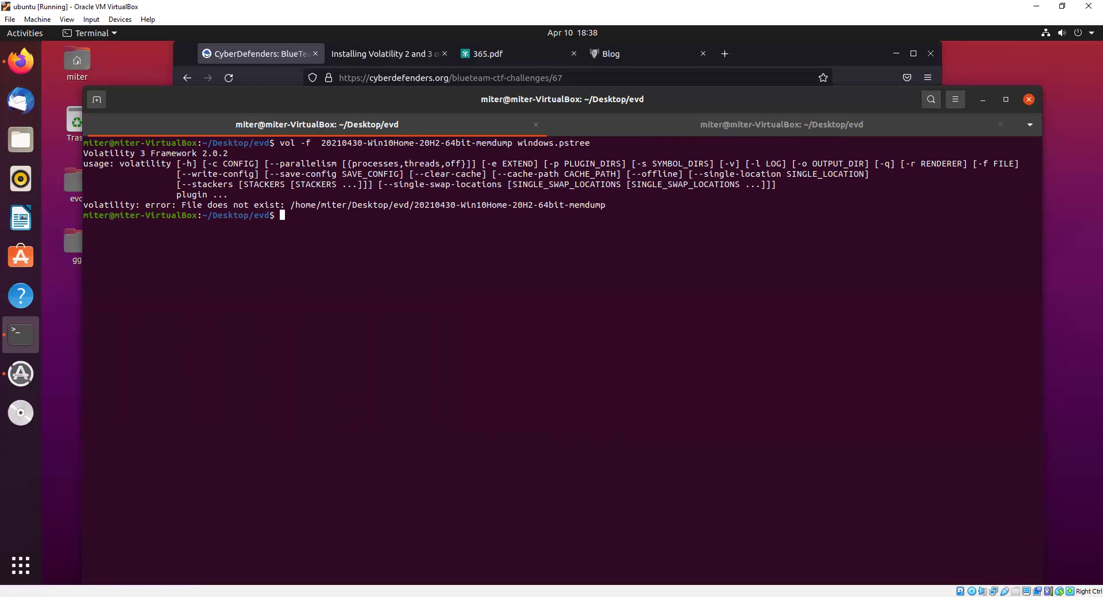
# - Recall the vol windows.pstree command, clear the terminal and try running it again with the same image name
pyautogui.press('Up')
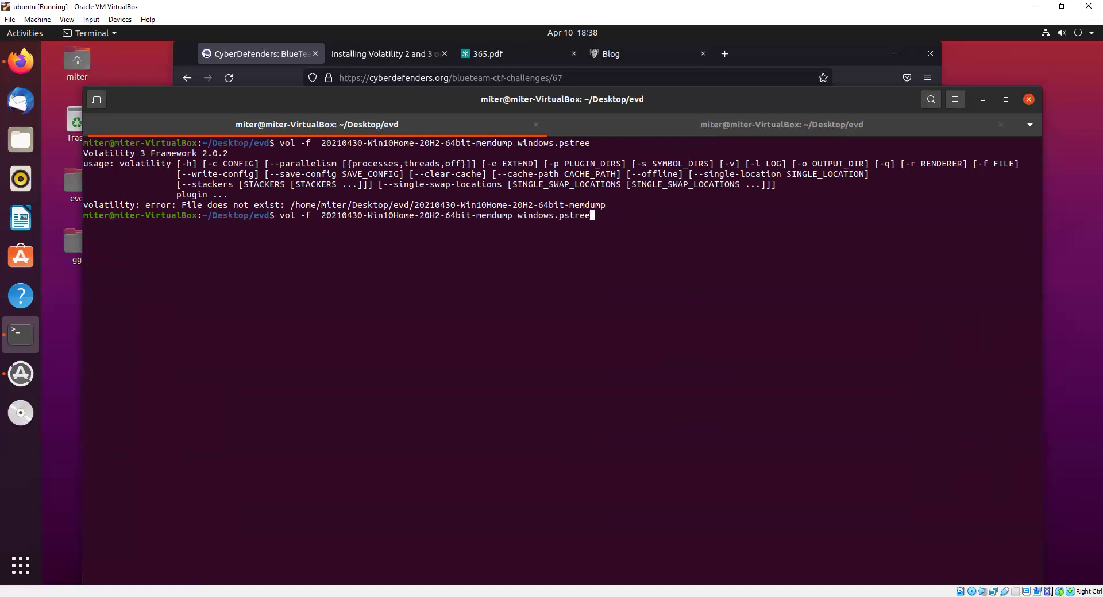
pyautogui.hotkey('ctrl', 'l')
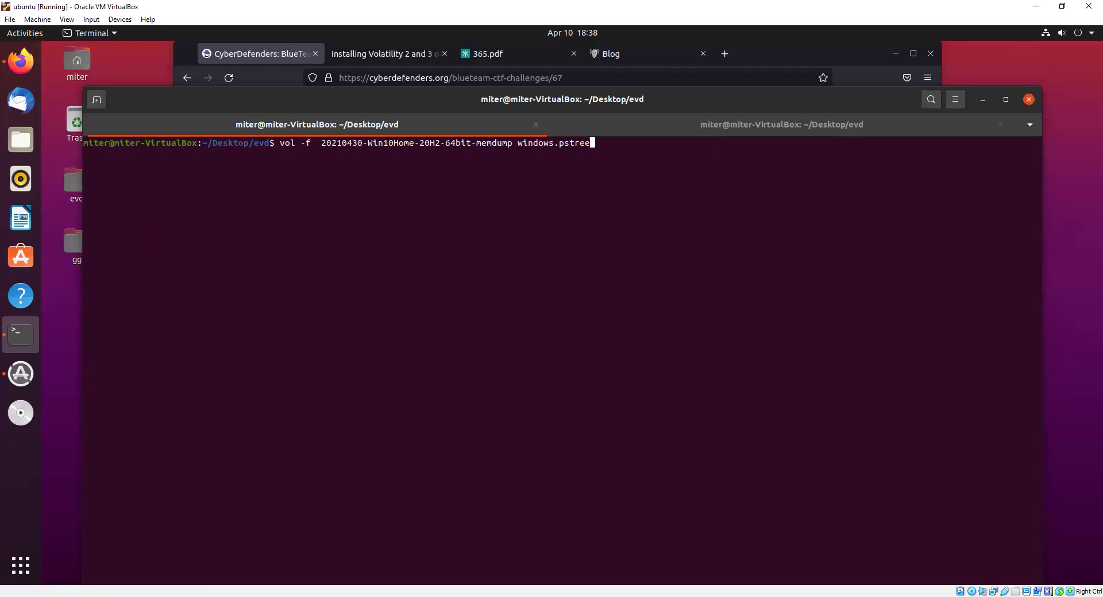
pyautogui.press('Return')
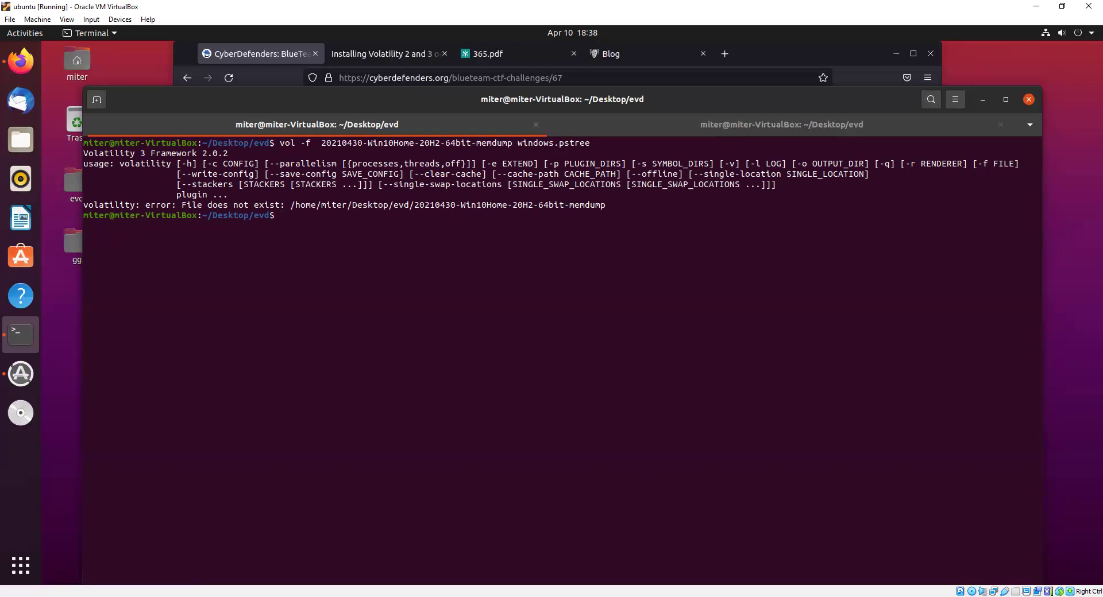
# - Correct the image name in the recalled command to 20210430-Win10Home-20H2-64bit-memdump.mem and run it with windows.pstree
pyautogui.press('Up')
pyautogui.press('BackSpace')
pyautogui.press('BackSpace')
pyautogui.press('BackSpace')
pyautogui.press('BackSpace')
pyautogui.press('BackSpace')
pyautogui.press('BackSpace')
pyautogui.press('BackSpace')
pyautogui.press('BackSpace')
pyautogui.press('BackSpace')
pyautogui.press('BackSpace')
pyautogui.press('BackSpace')
pyautogui.press('BackSpace')
pyautogui.press('BackSpace')
pyautogui.press('BackSpace')
pyautogui.press('BackSpace')
pyautogui.press('BackSpace')
pyautogui.press('BackSpace')
pyautogui.press('BackSpace')
pyautogui.press('BackSpace')
pyautogui.press('BackSpace')
pyautogui.press('BackSpace')
pyautogui.press('BackSpace')
pyautogui.press('BackSpace')
pyautogui.press('BackSpace')
pyautogui.press('BackSpace')
pyautogui.press('BackSpace')
pyautogui.press('BackSpace')
pyautogui.press('BackSpace')
pyautogui.write('20')
pyautogui.press('Tab')
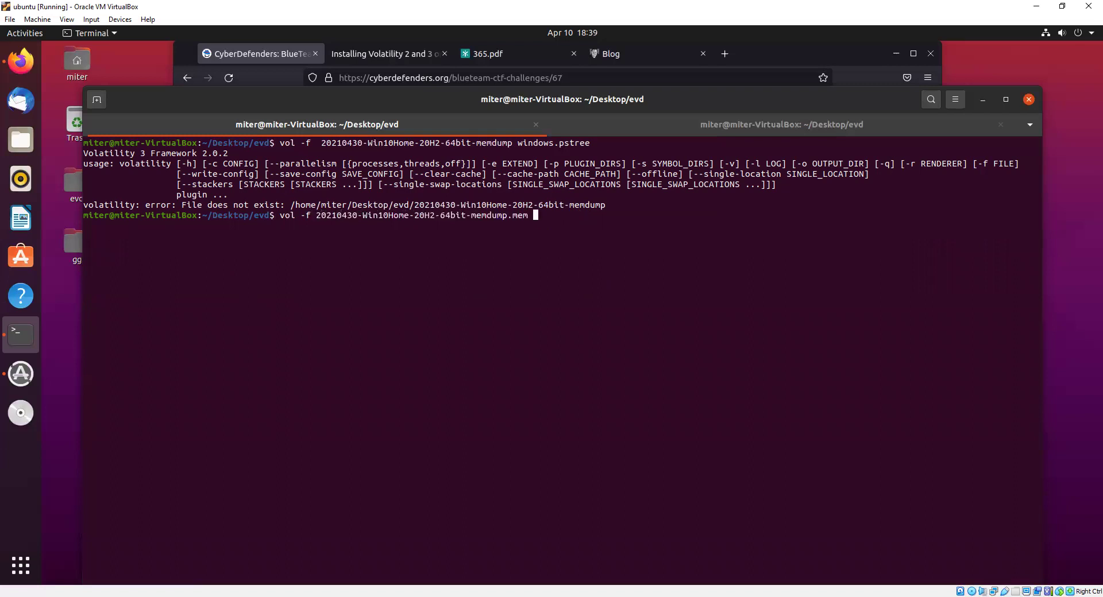
pyautogui.write('windows.pstree')
pyautogui.press('Return')
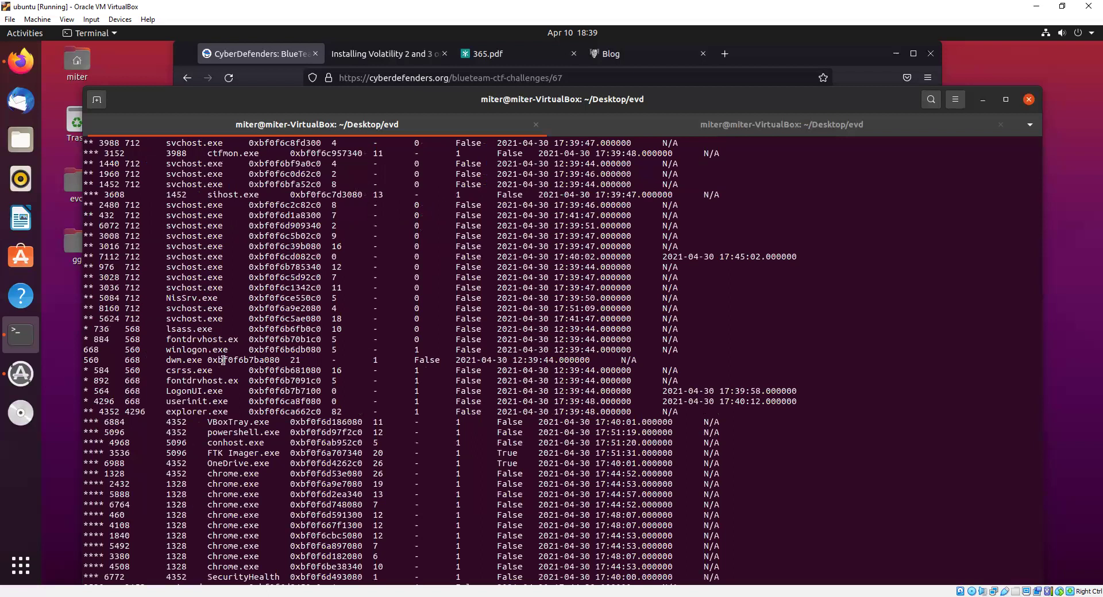
# - Look through the whole process tree output from the System process down to find the powershell.exe entry
pyautogui.scroll(3, 223, 360)
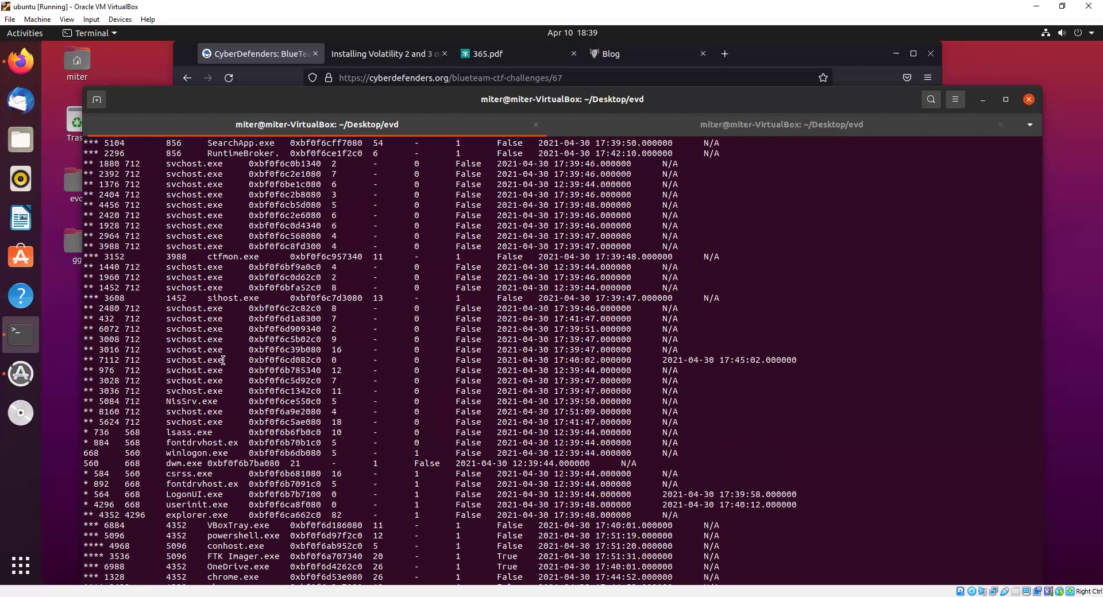
pyautogui.scroll(5, 223, 361)
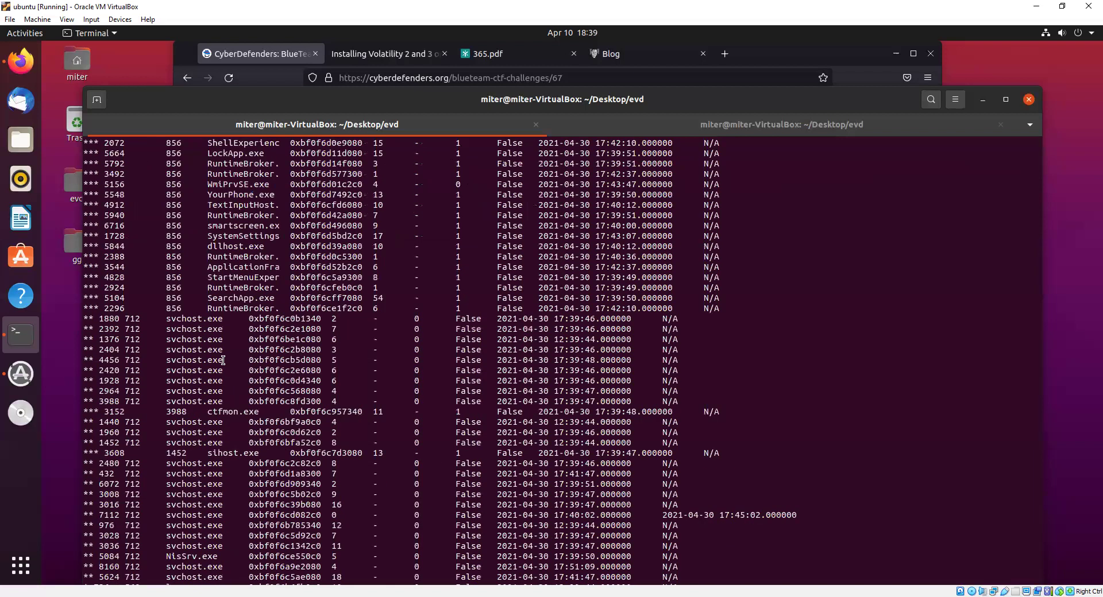
pyautogui.scroll(13, 205, 363)
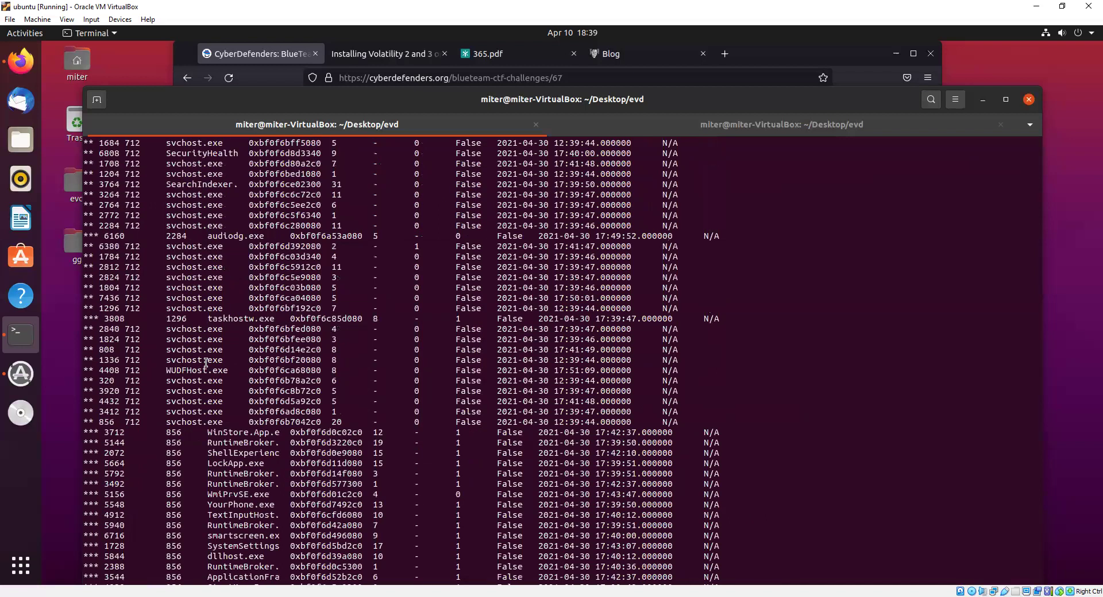
pyautogui.scroll(2, 206, 362)
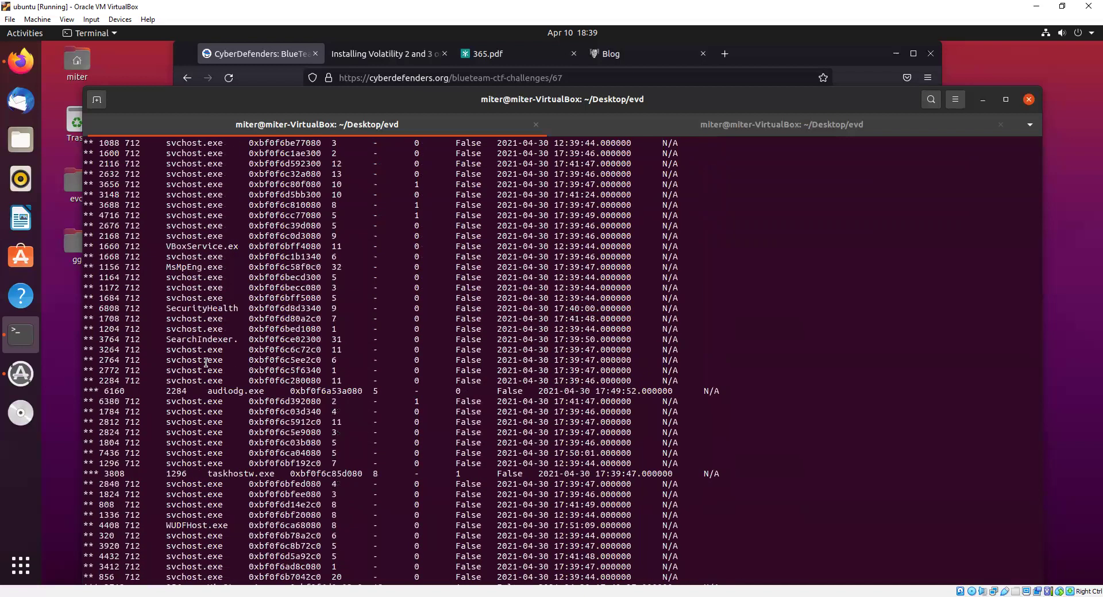
pyautogui.scroll(5, 206, 363)
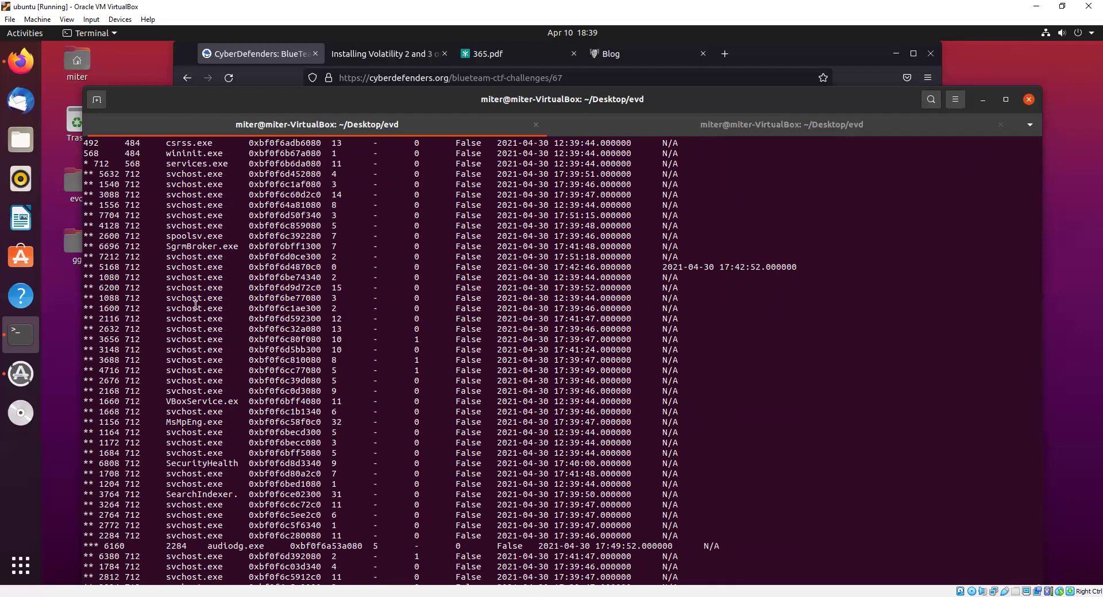
pyautogui.scroll(2, 192, 306)
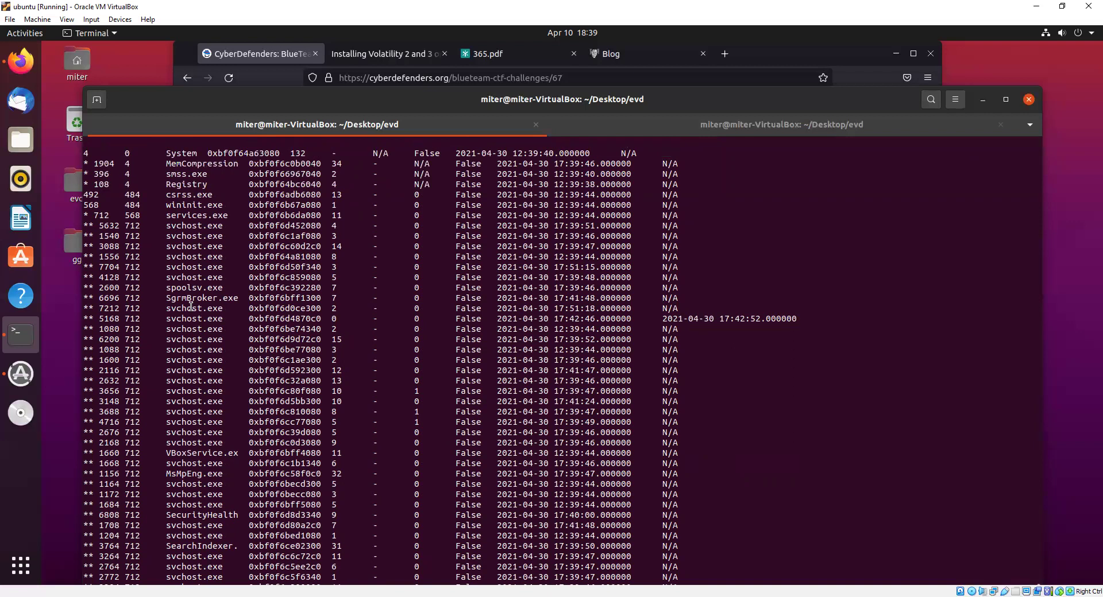
pyautogui.scroll(-5, 181, 328)
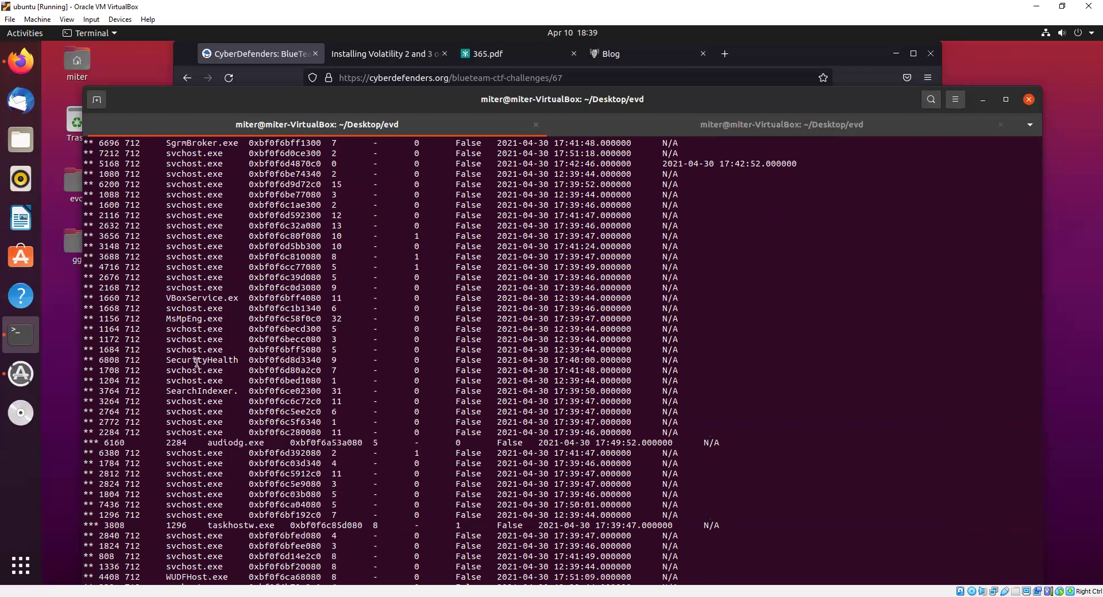
pyautogui.scroll(-5, 195, 368)
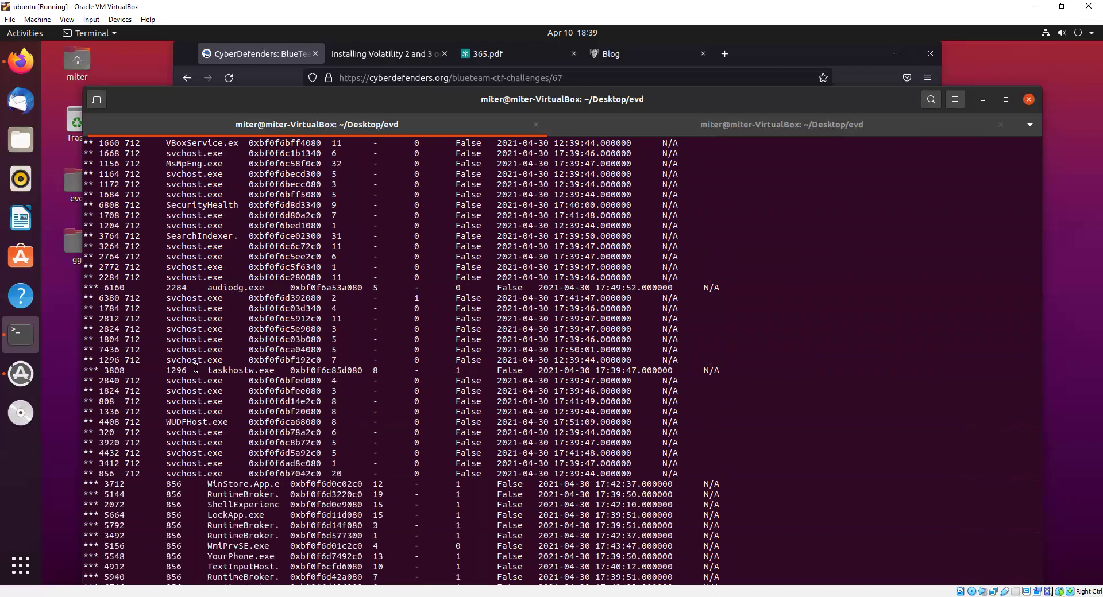
pyautogui.scroll(-2, 195, 368)
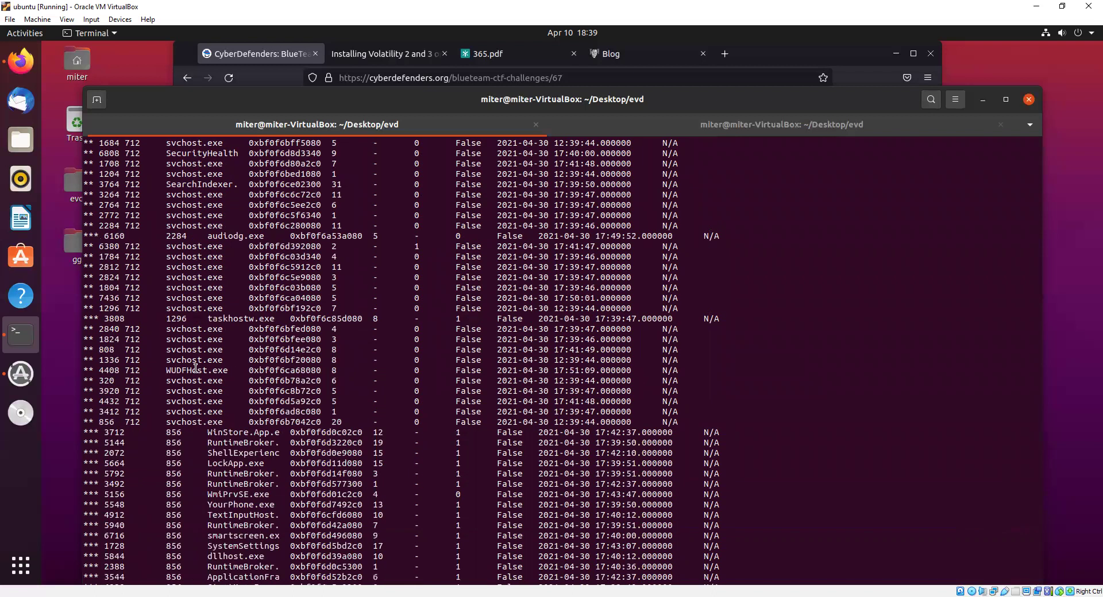
pyautogui.scroll(-2, 195, 368)
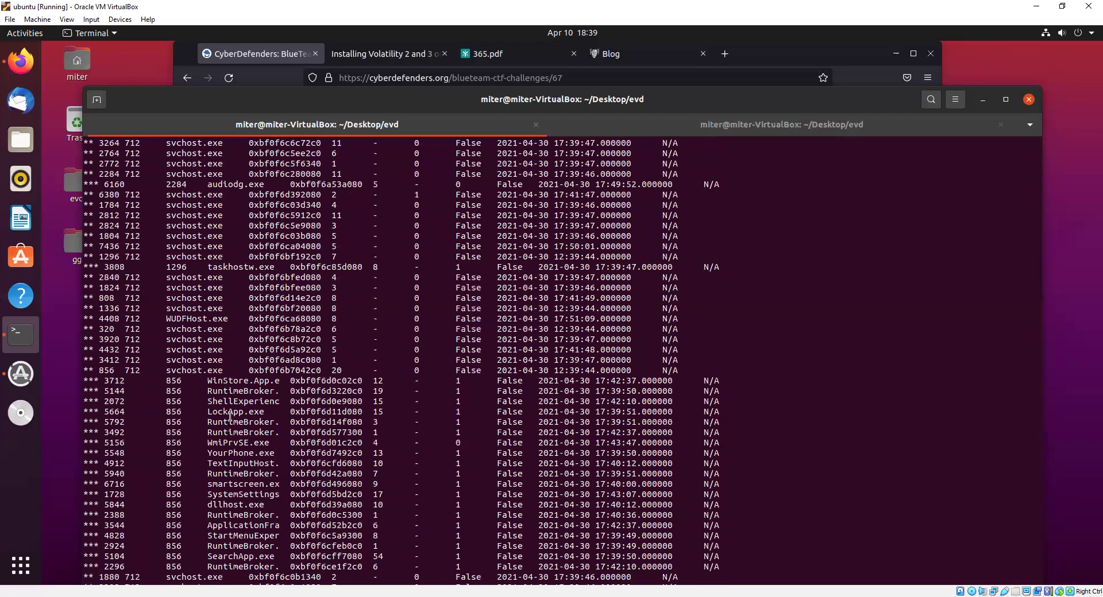
pyautogui.scroll(-4, 230, 416)
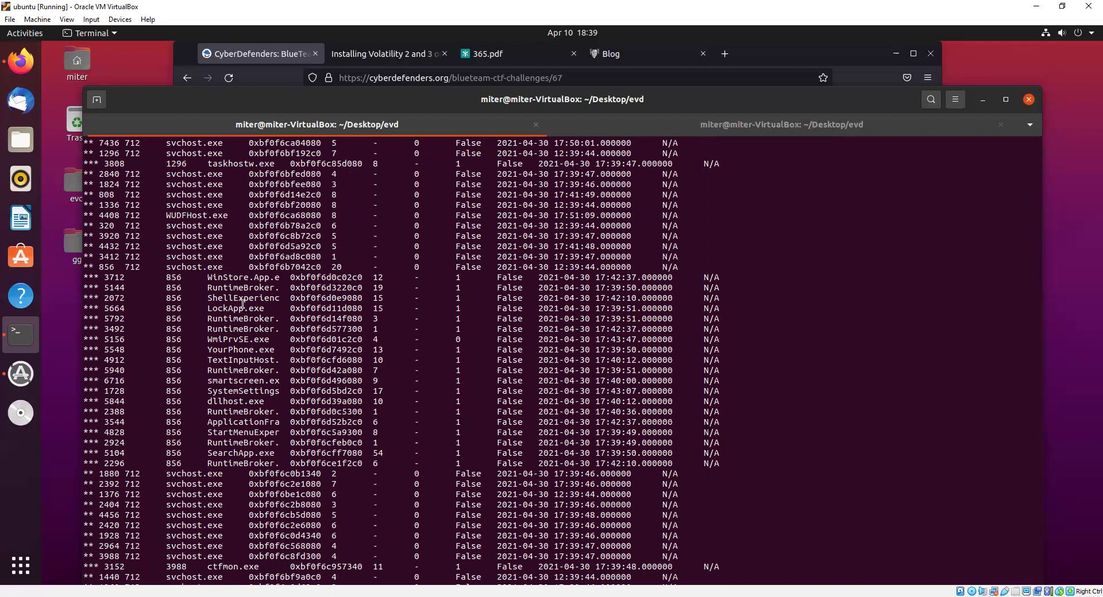
pyautogui.scroll(2, 247, 315)
pyautogui.scroll(2, 177, 235)
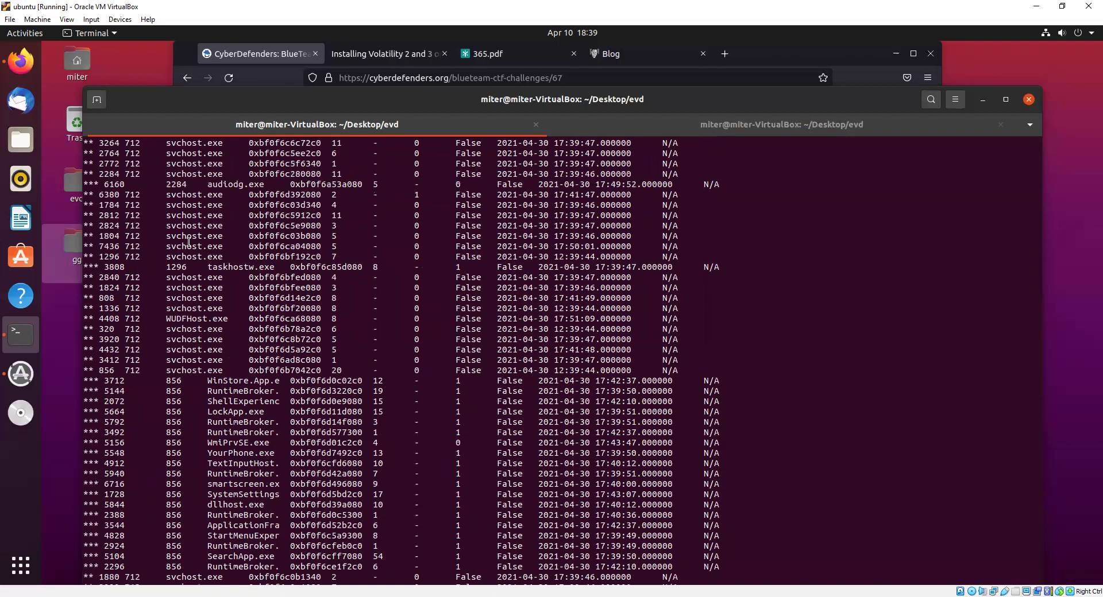
pyautogui.scroll(3, 190, 244)
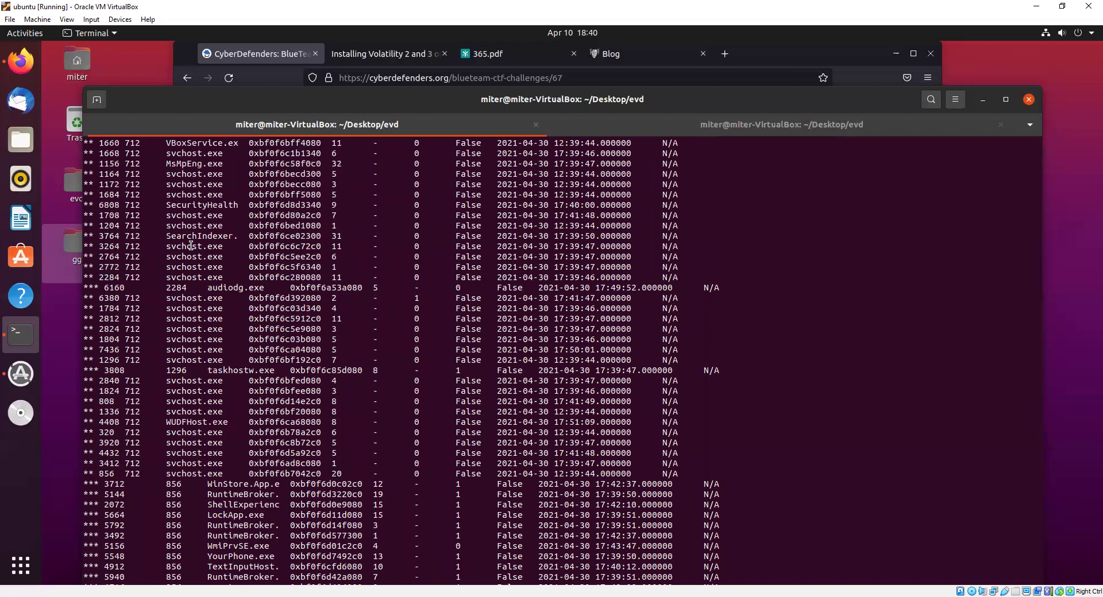
pyautogui.scroll(5, 191, 246)
pyautogui.scroll(5, 190, 246)
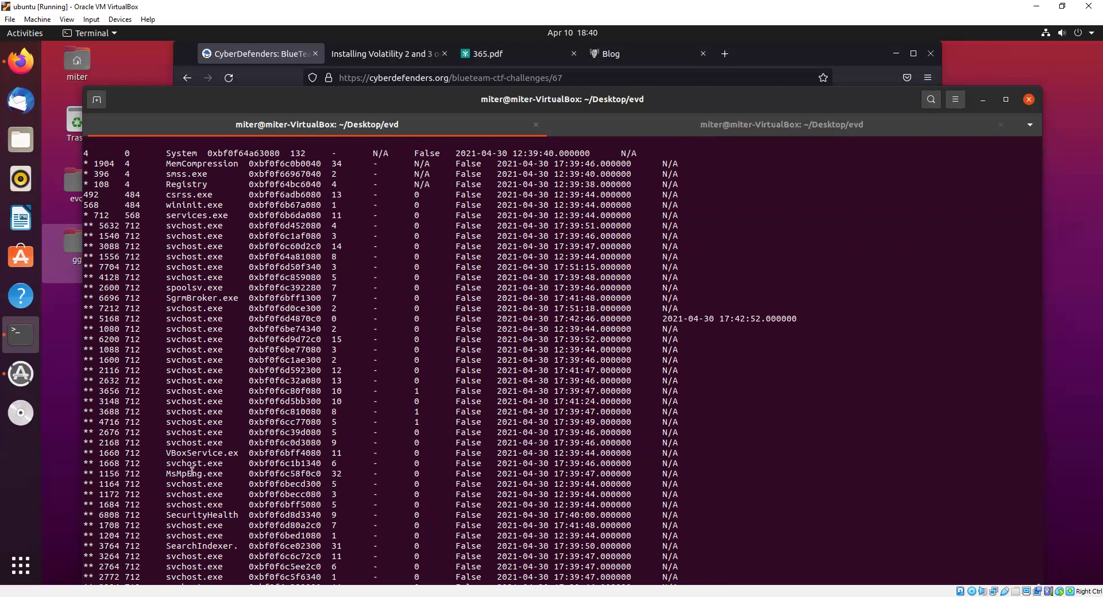
pyautogui.scroll(-3, 191, 471)
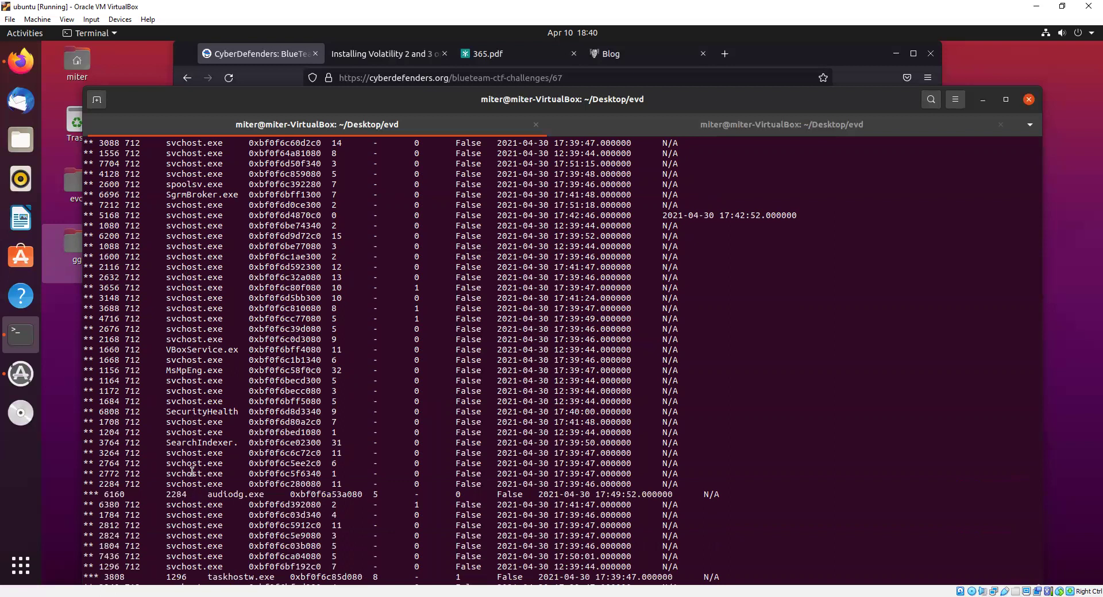
pyautogui.scroll(-3, 192, 471)
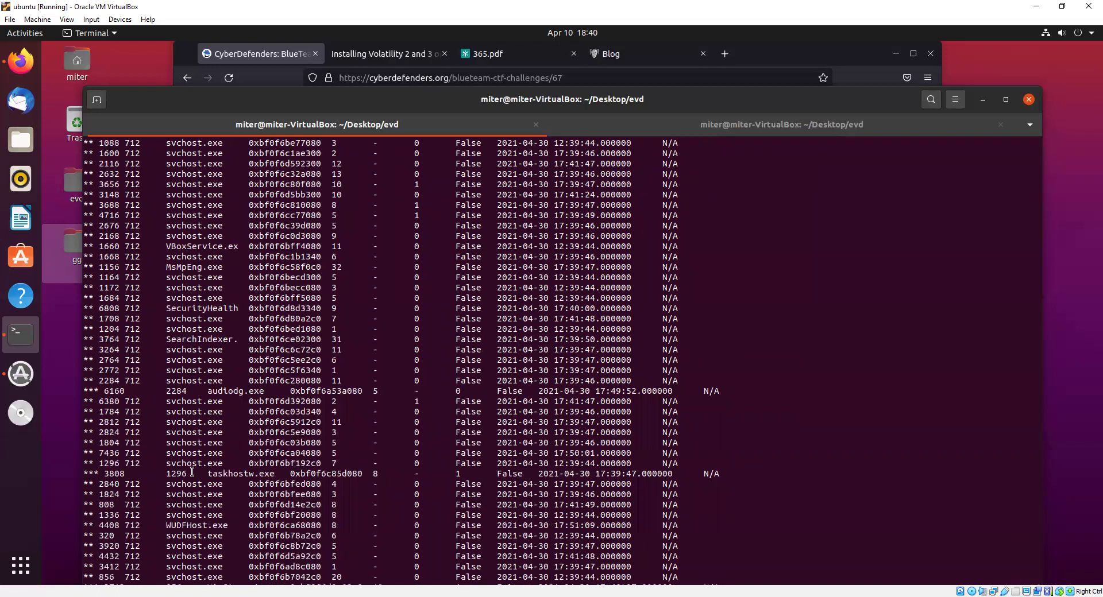
pyautogui.scroll(-2, 192, 471)
pyautogui.scroll(-3, 191, 471)
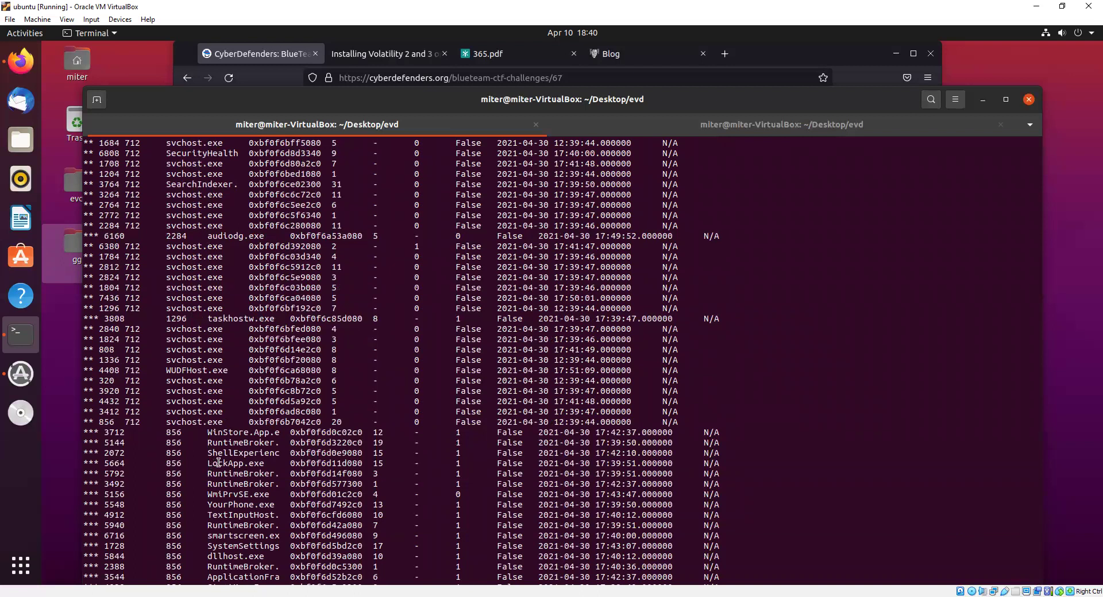
pyautogui.scroll(-3, 219, 463)
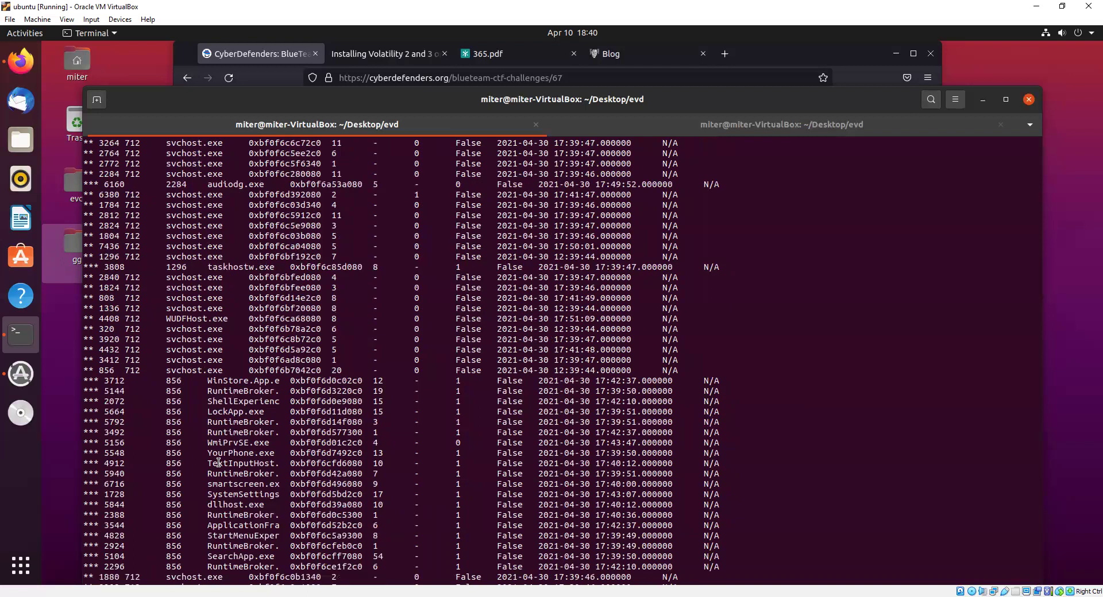
pyautogui.scroll(-3, 219, 463)
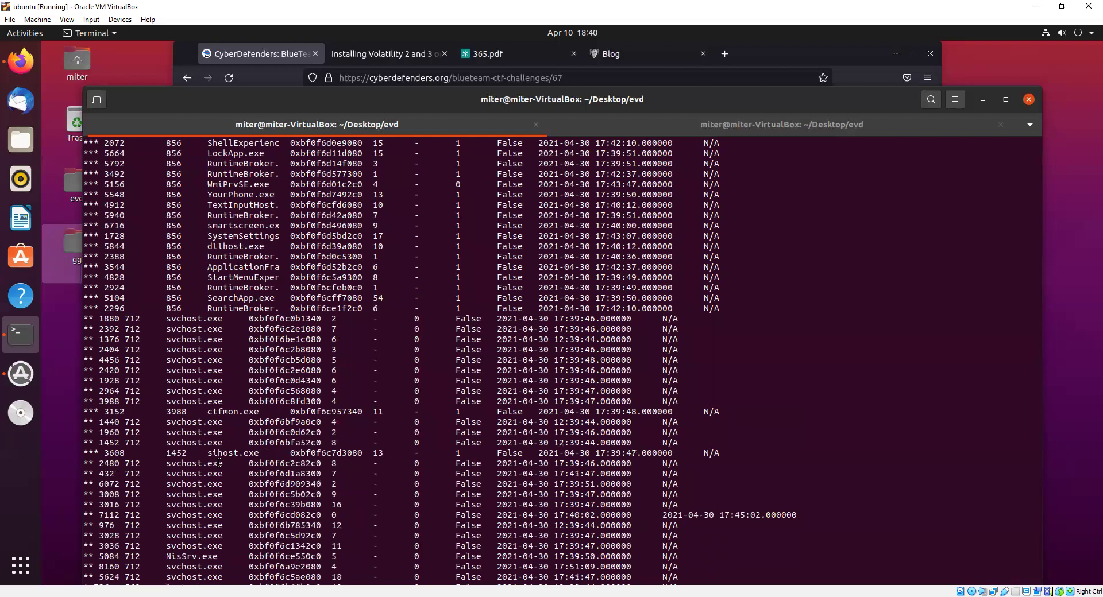
pyautogui.scroll(-3, 219, 463)
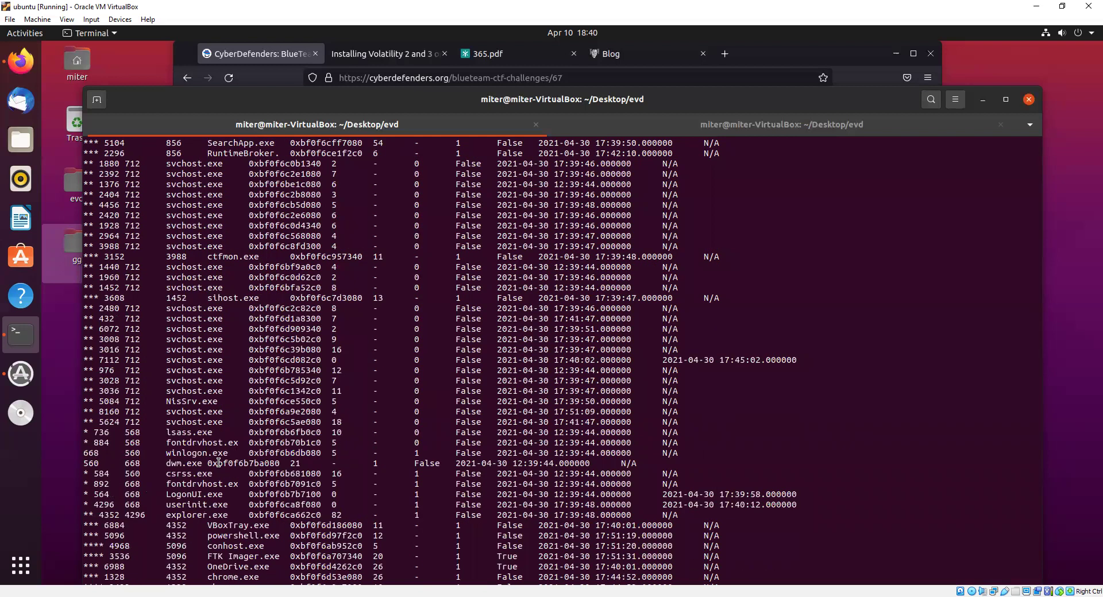
pyautogui.scroll(-2, 219, 463)
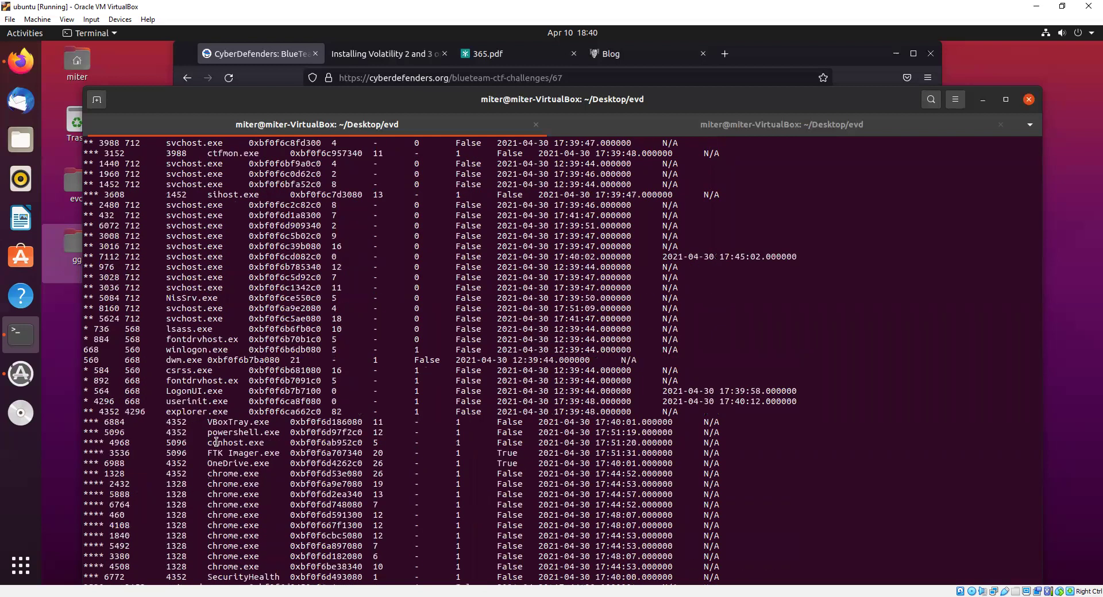
# - Match the parent PID of powershell.exe against the process IDs in the tree to identify its parent process
pyautogui.doubleClick(214, 432)
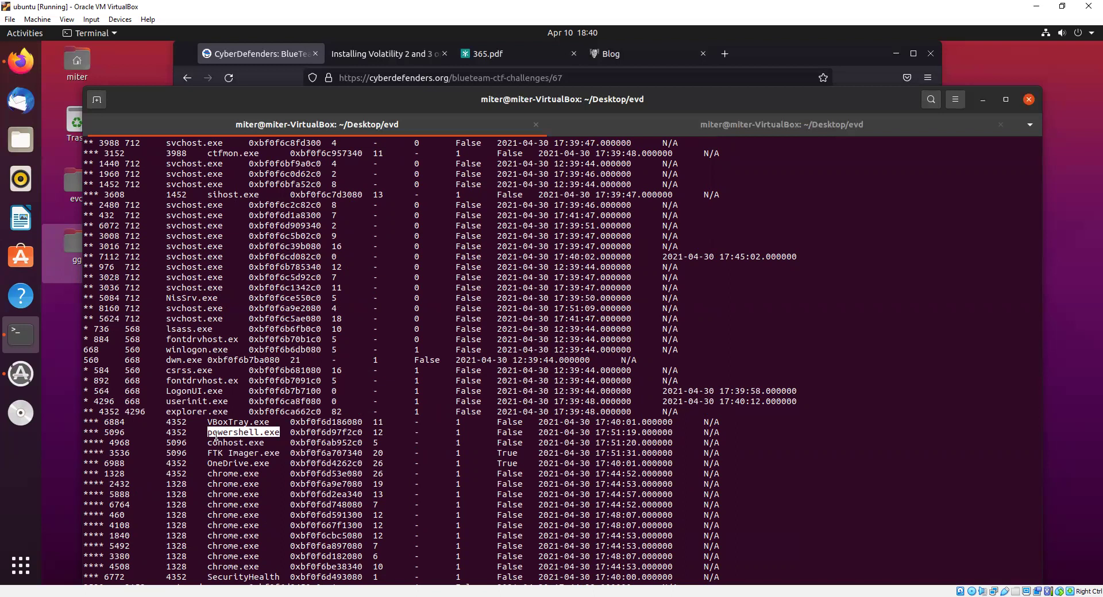
pyautogui.click(173, 422)
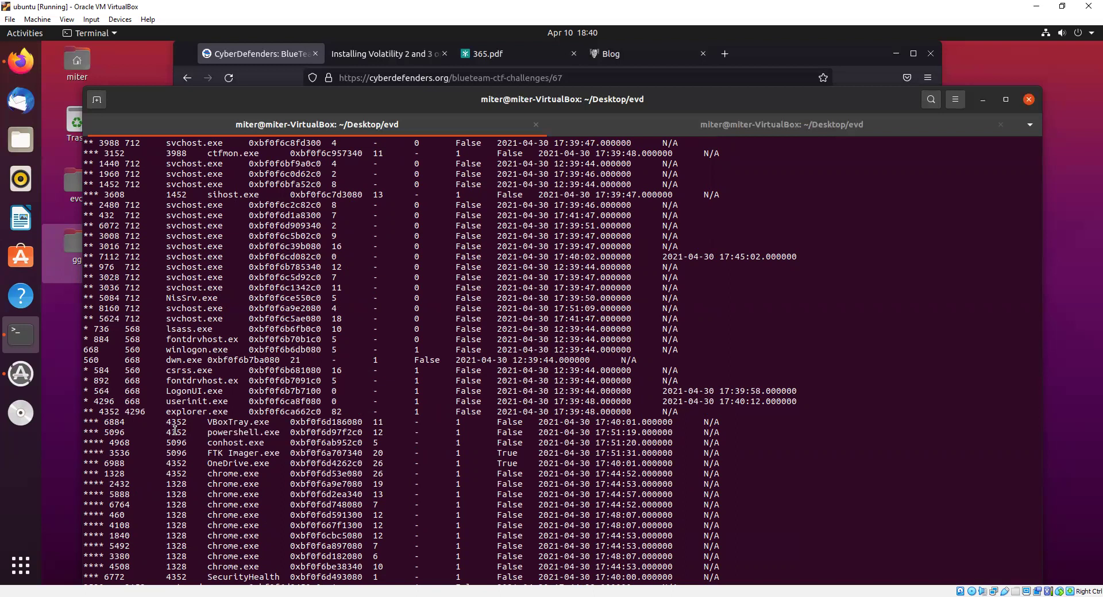
pyautogui.doubleClick(174, 422)
pyautogui.doubleClick(173, 434)
pyautogui.doubleClick(184, 412)
pyautogui.click(106, 411)
pyautogui.doubleClick(106, 412)
pyautogui.click(174, 432)
pyautogui.doubleClick(174, 432)
pyautogui.doubleClick(107, 410)
pyautogui.moveTo(595, 410); pyautogui.dragTo(497, 415)
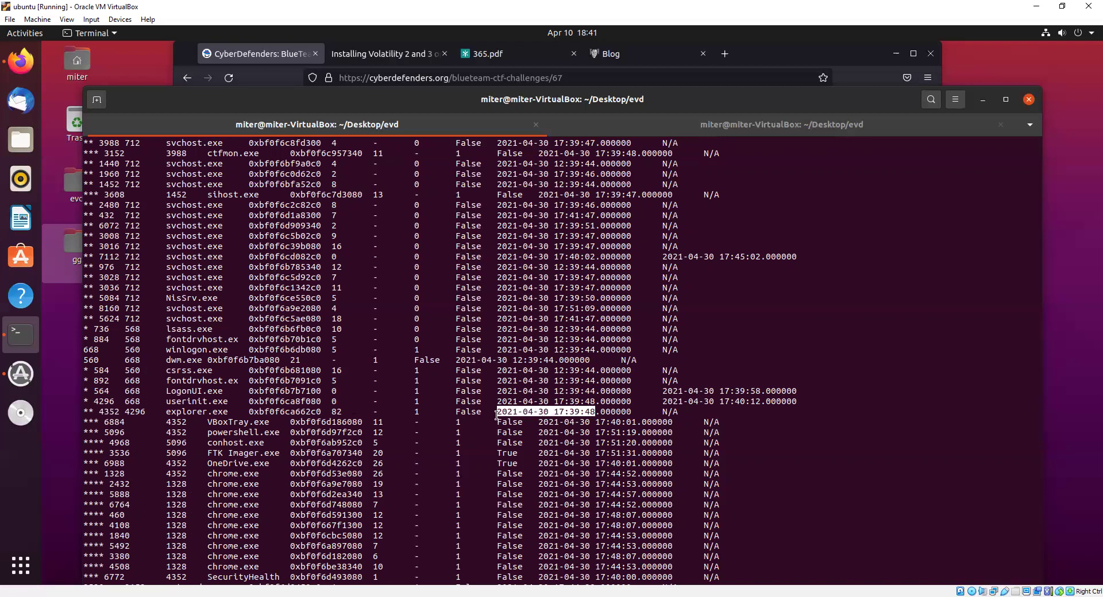
pyautogui.rightClick(498, 413)
pyautogui.click(525, 436)
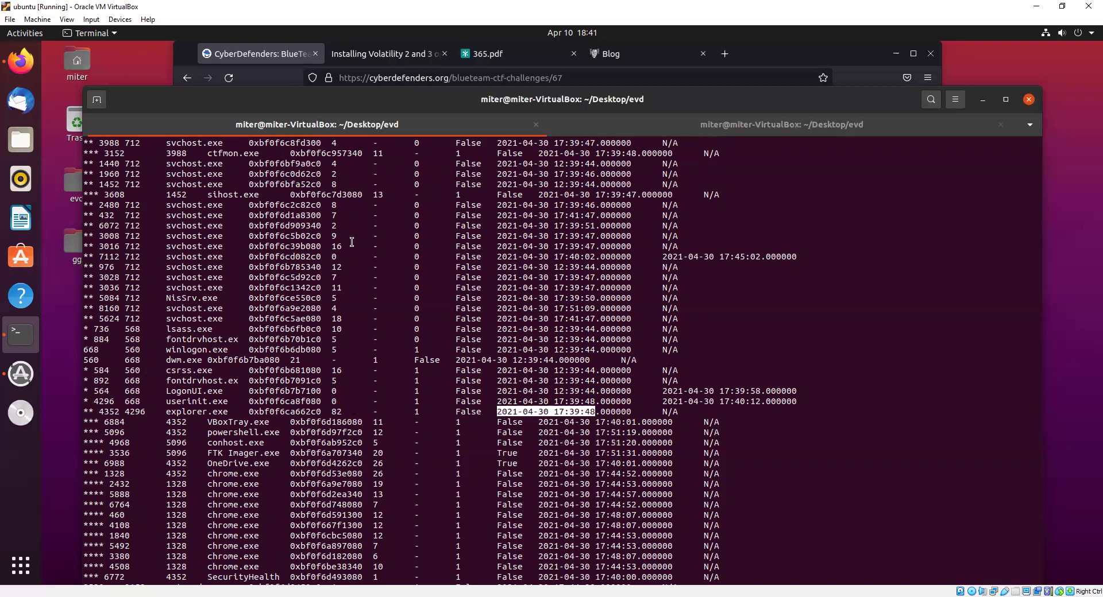
pyautogui.click(270, 51)
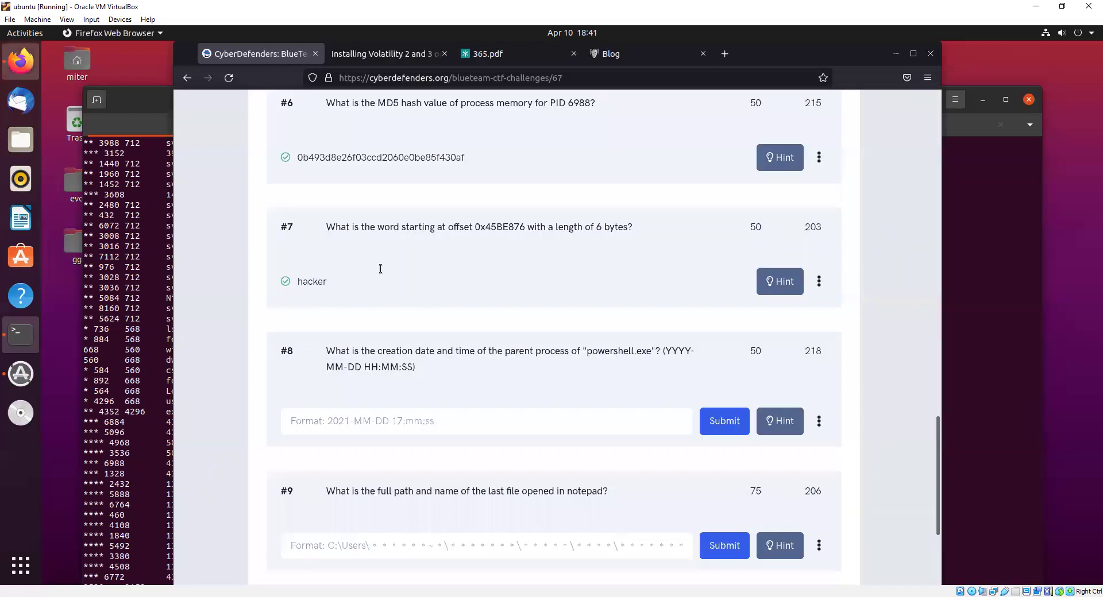
pyautogui.rightClick(345, 415)
pyautogui.click(377, 486)
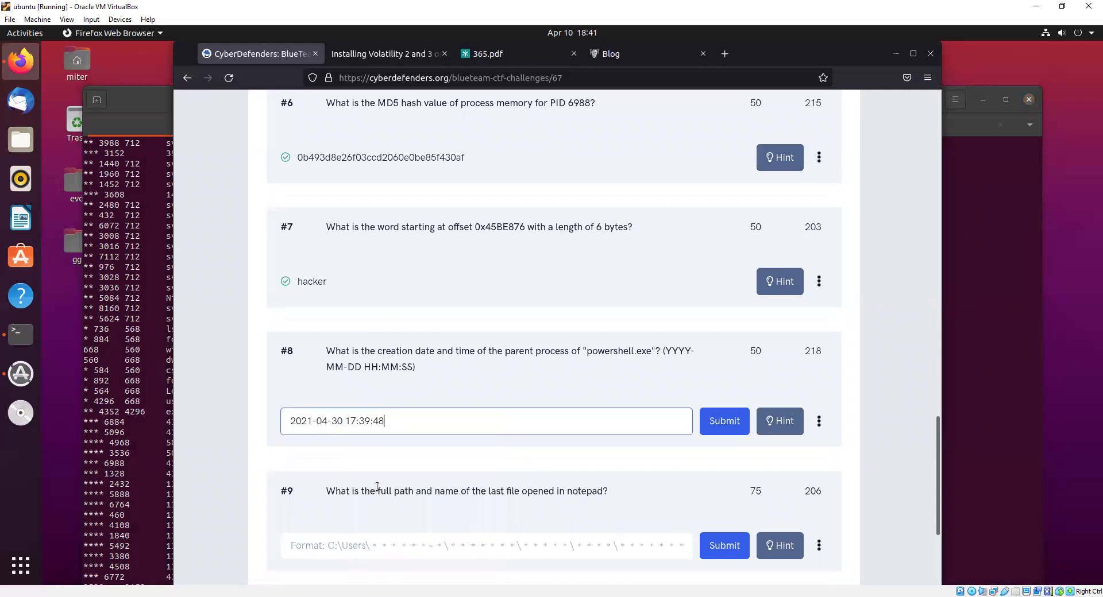
pyautogui.press('Return')
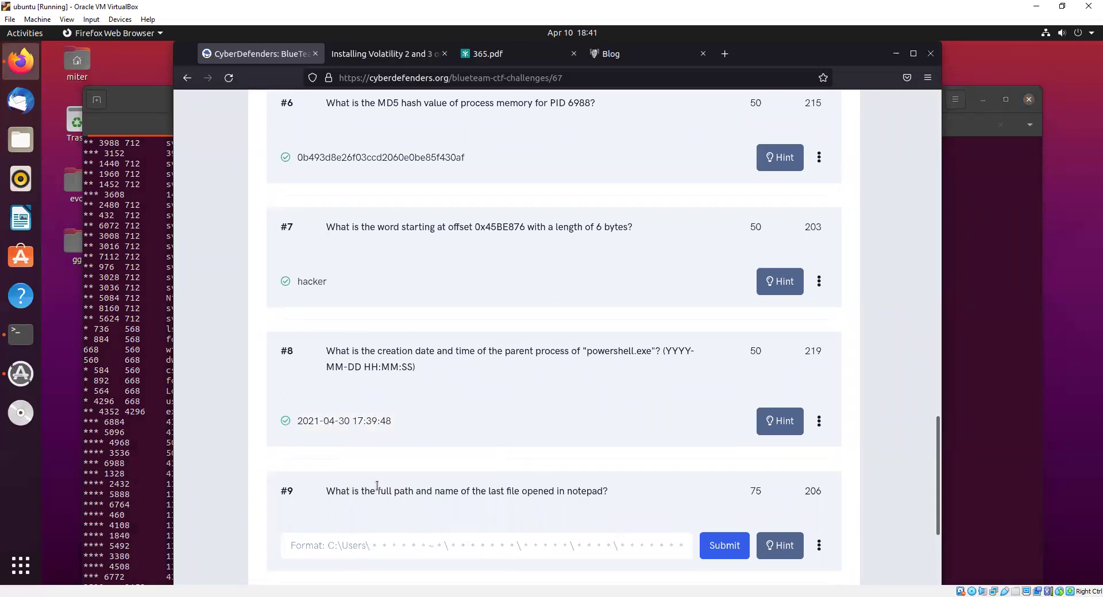
# - Rerun the last Volatility command on the memory image with windows.cmdline in place of windows.pstree, to address question #9
pyautogui.scroll(-5, 379, 479)
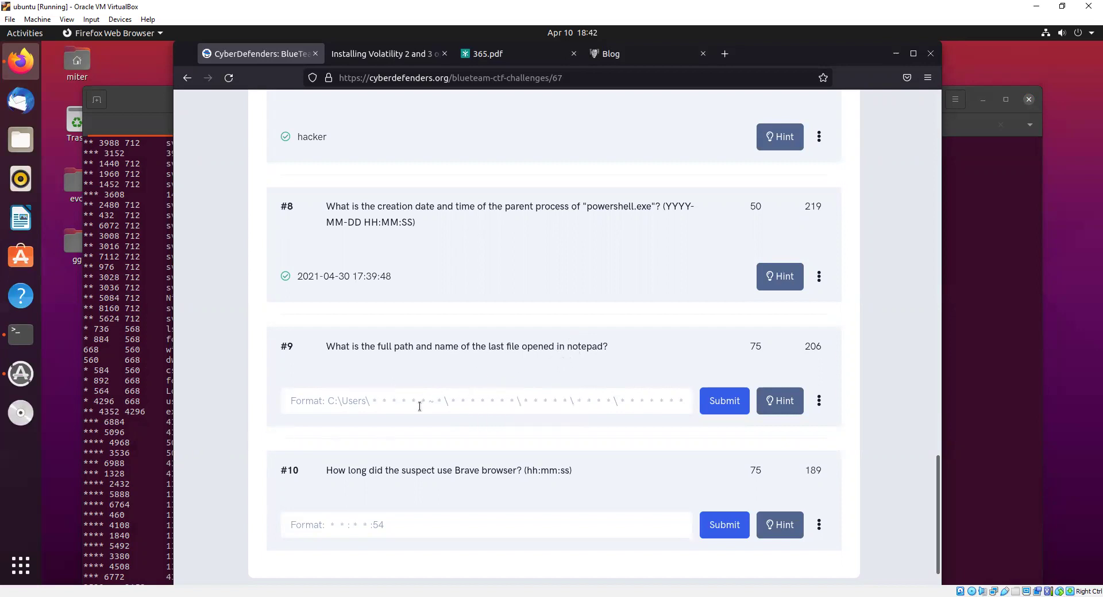
pyautogui.scroll(-1, 374, 400)
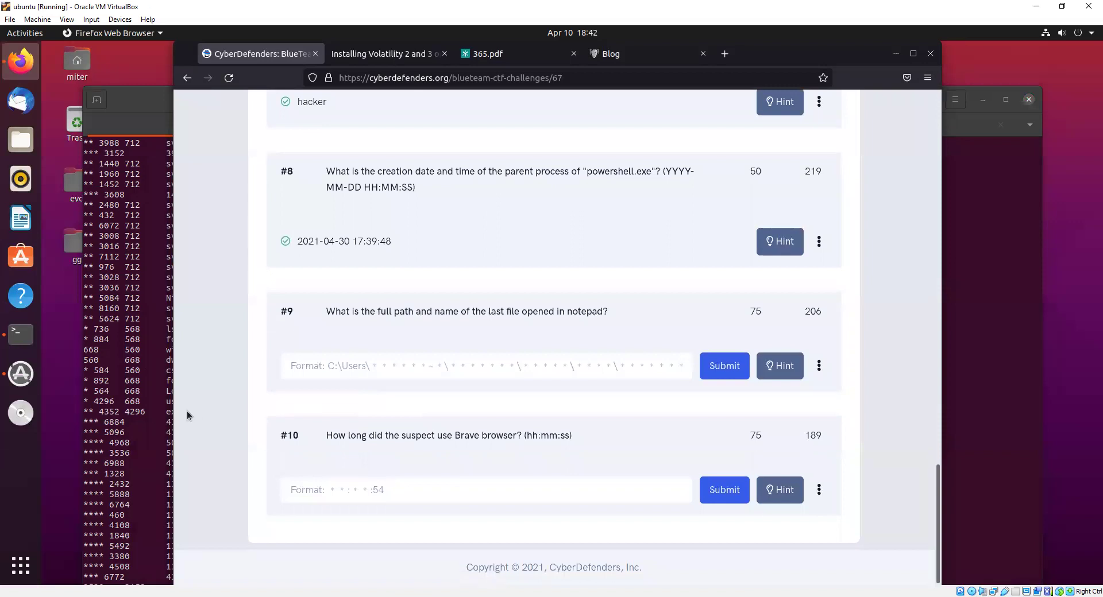
pyautogui.click(137, 399)
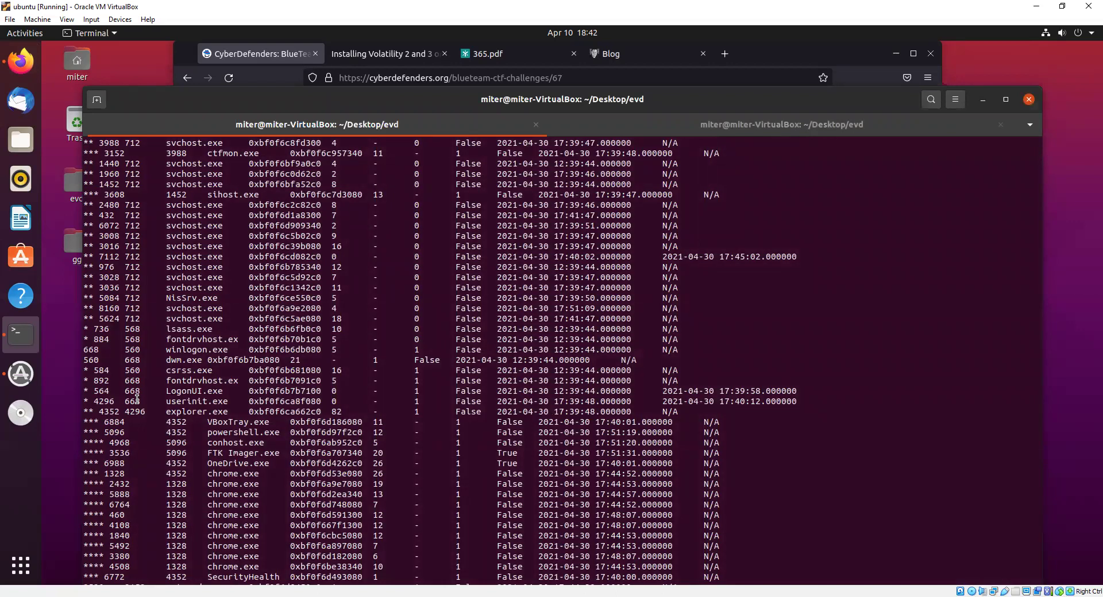
pyautogui.hotkey('ctrl', 'l')
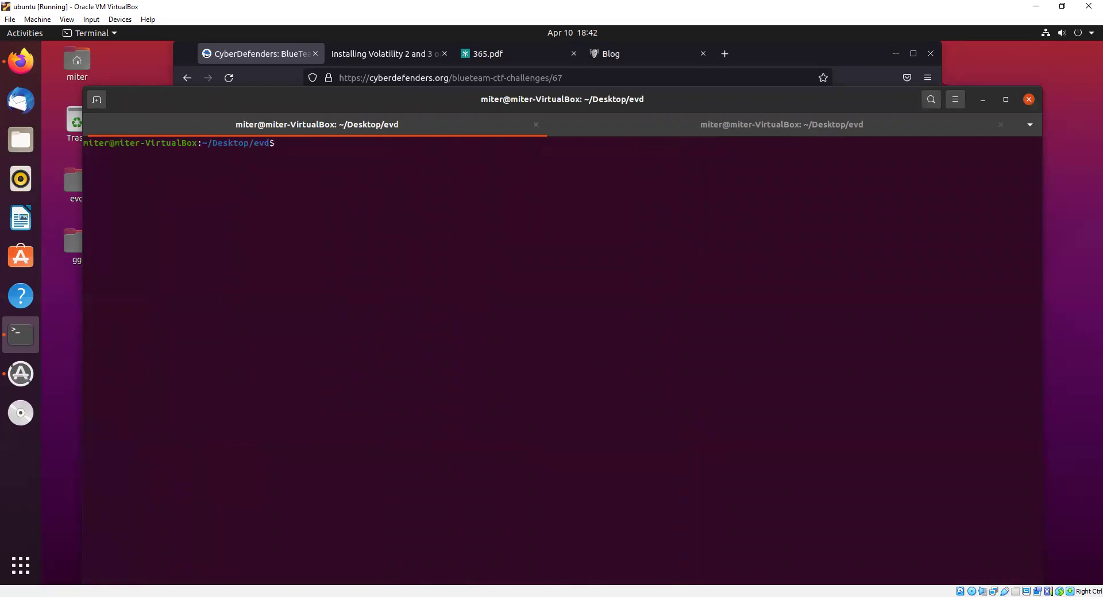
pyautogui.press('Up')
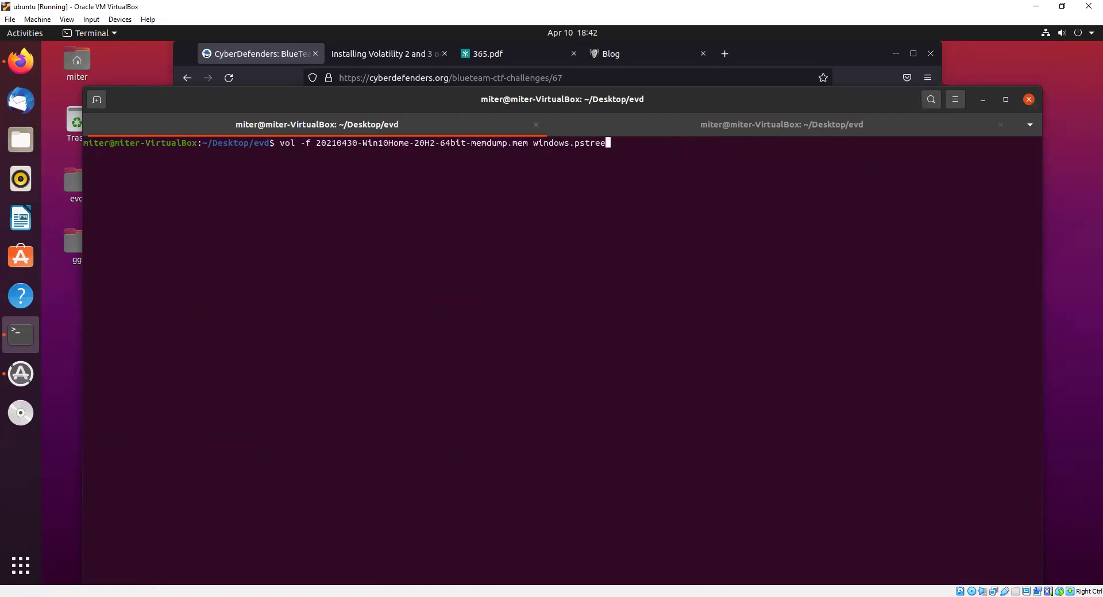
pyautogui.press('BackSpace')
pyautogui.press('BackSpace')
pyautogui.press('BackSpace')
pyautogui.press('BackSpace')
pyautogui.press('BackSpace')
pyautogui.press('BackSpace')
pyautogui.write('cmdline')
pyautogui.press('Return')
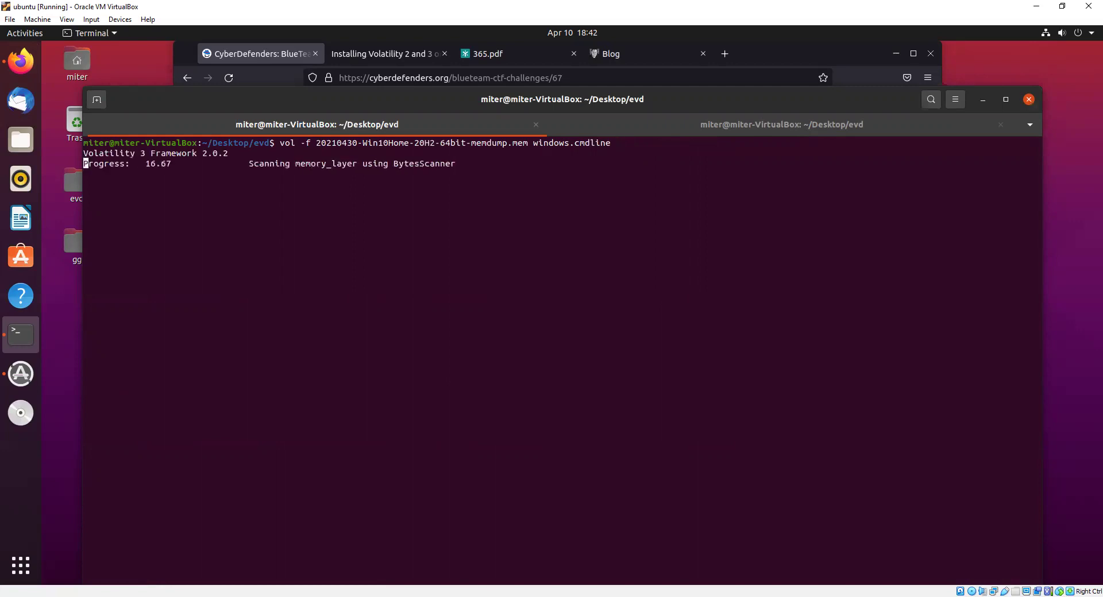
# - Stop the running scan and rerun windows.cmdline on the memory image with its output filtered by grep -i notepad
pyautogui.hotkey('ctrl', 'c')
pyautogui.hotkey('ctrl', 'l')
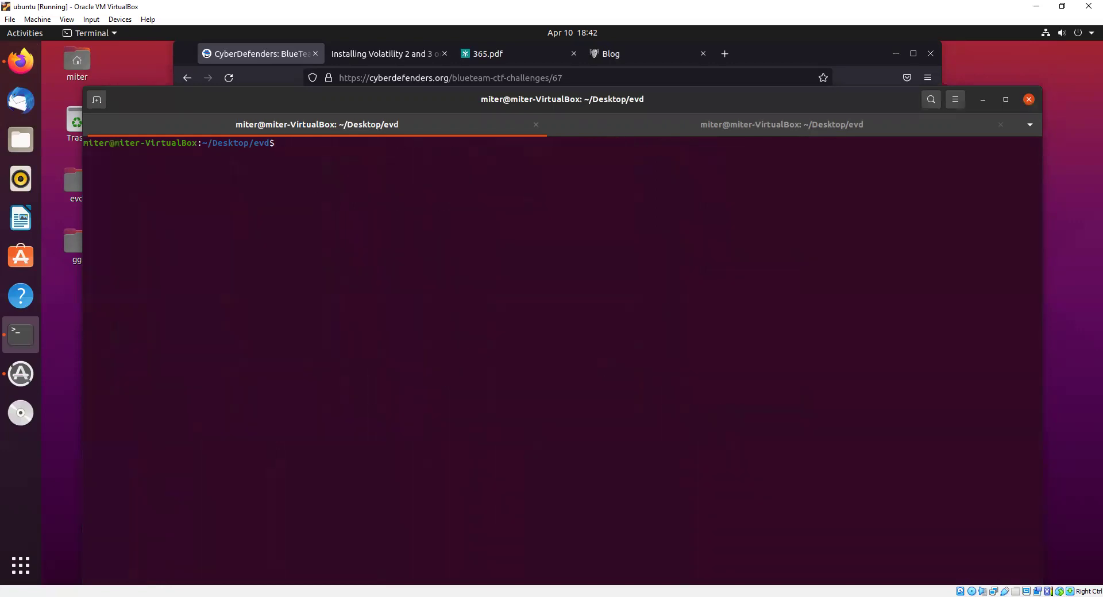
pyautogui.press('Up')
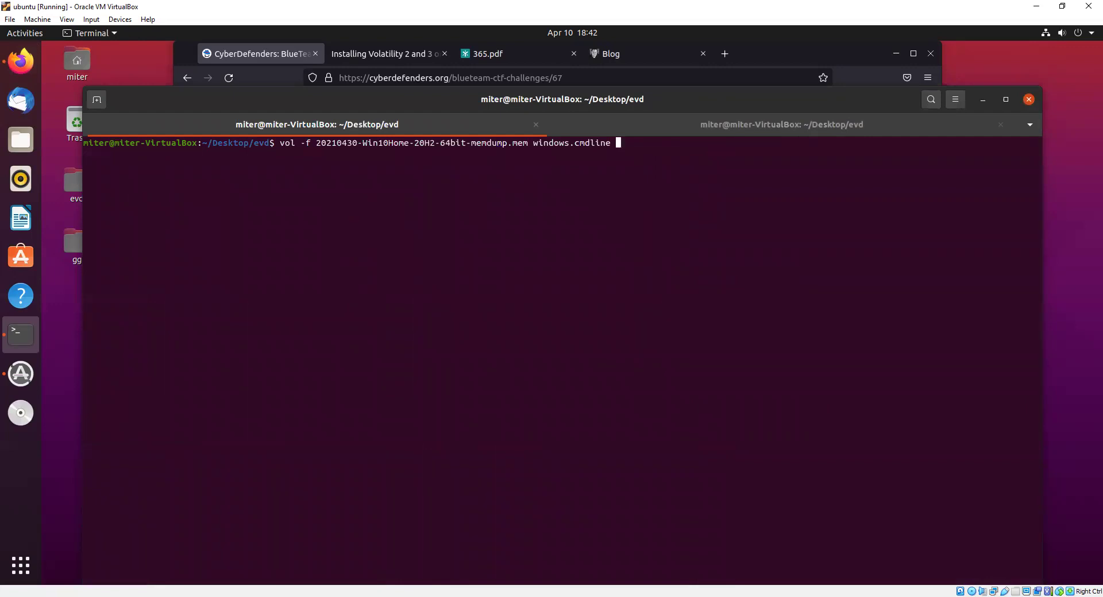
pyautogui.write('| grep')
pyautogui.write('-i not')
pyautogui.write('epad')
pyautogui.click(229, 67)
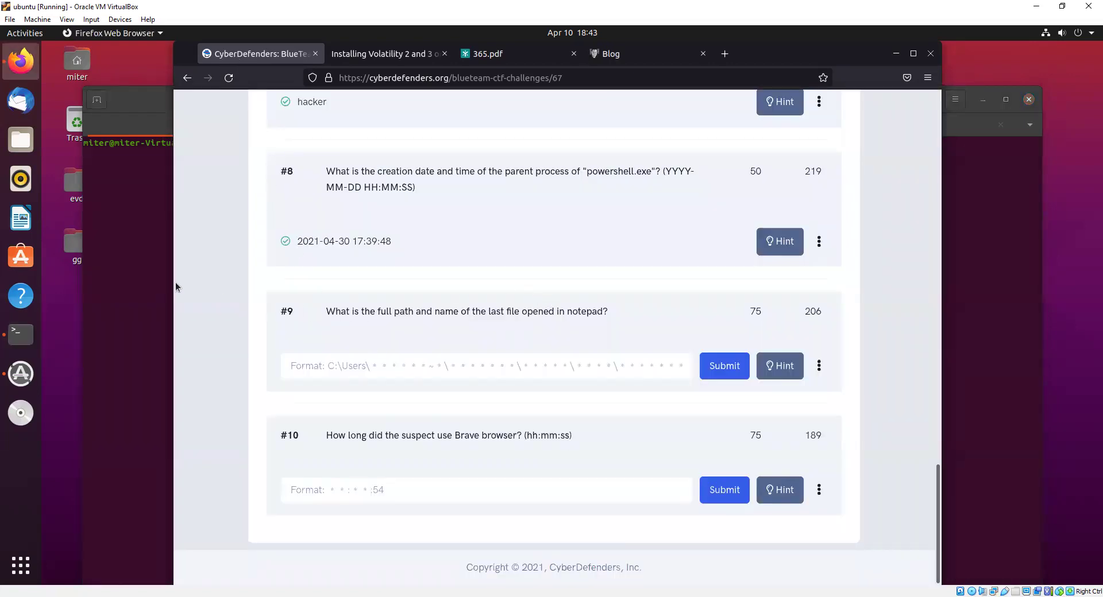
pyautogui.click(138, 239)
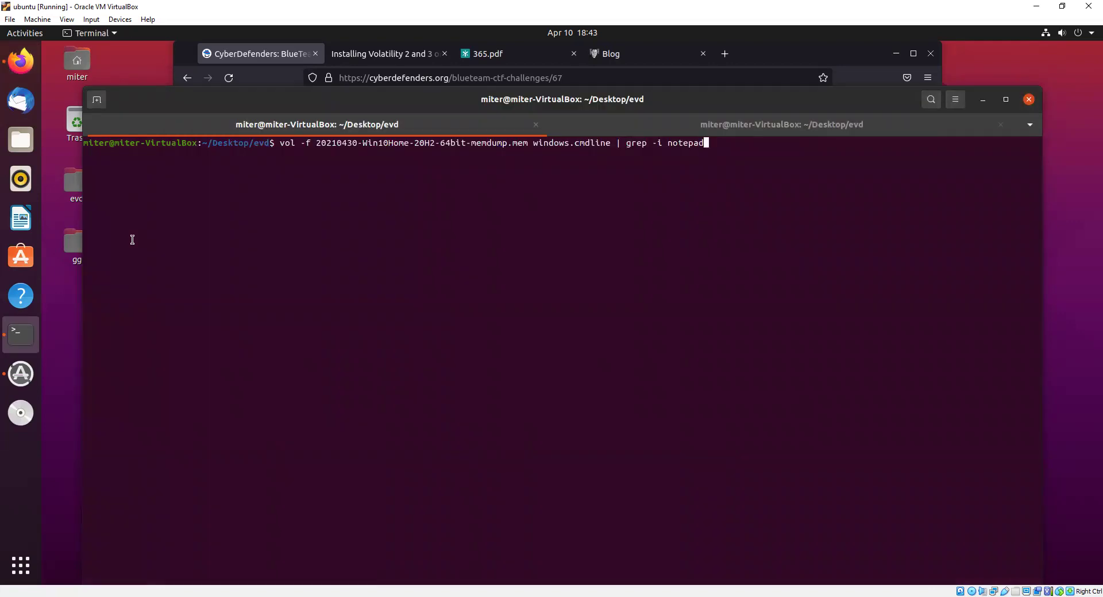
pyautogui.press('Return')
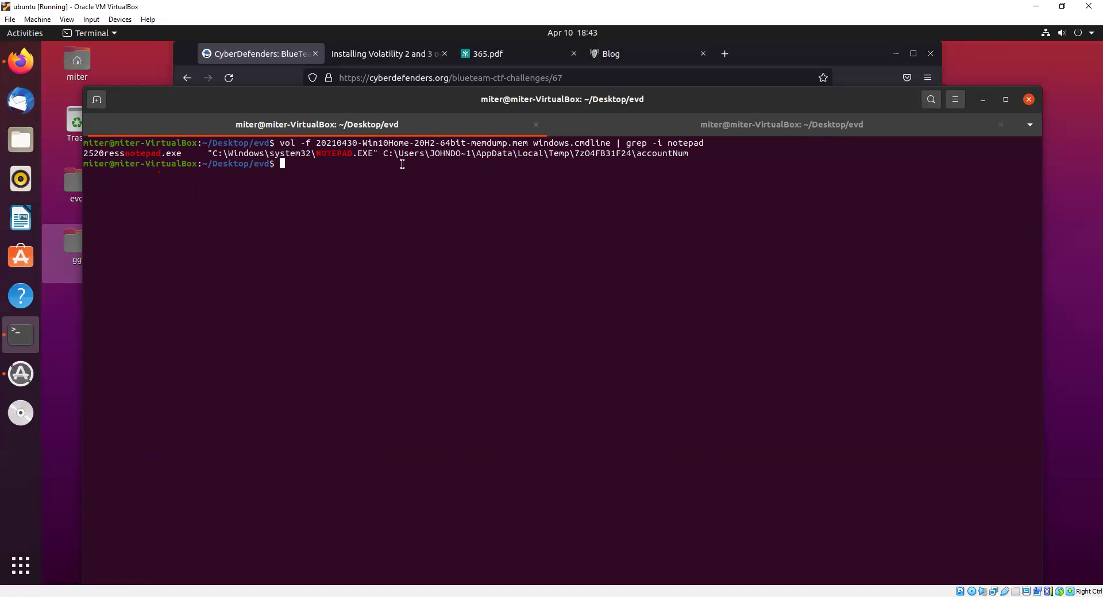
# - Copy the full path of the accountNum file from the notepad.exe command line and submit it as the answer to question #9
pyautogui.moveTo(383, 154); pyautogui.dragTo(688, 154)
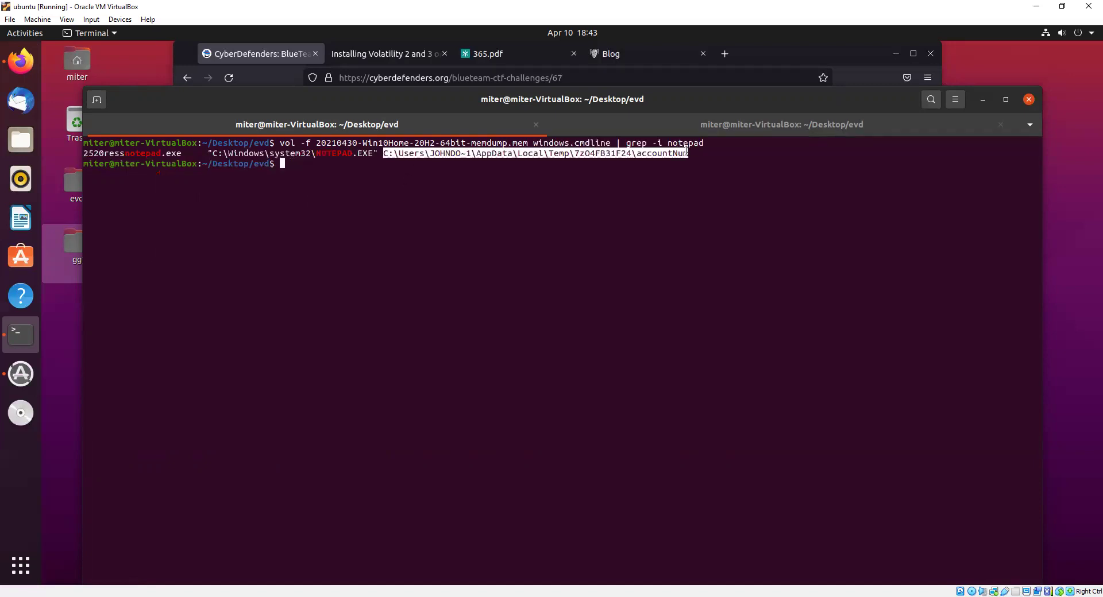
pyautogui.rightClick(669, 151)
pyautogui.click(680, 162)
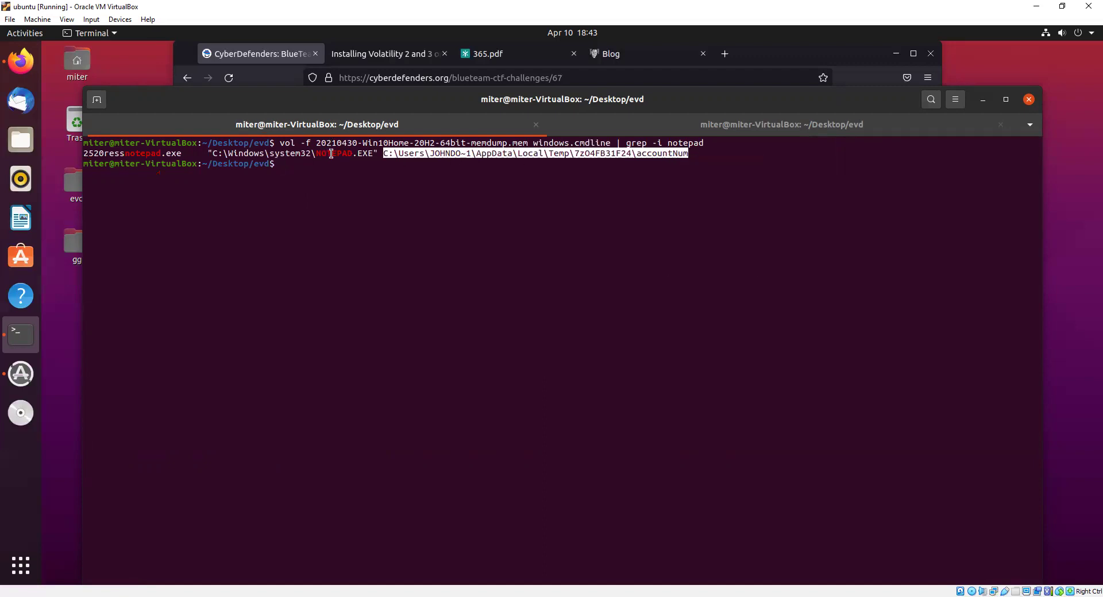
pyautogui.click(270, 54)
pyautogui.rightClick(318, 374)
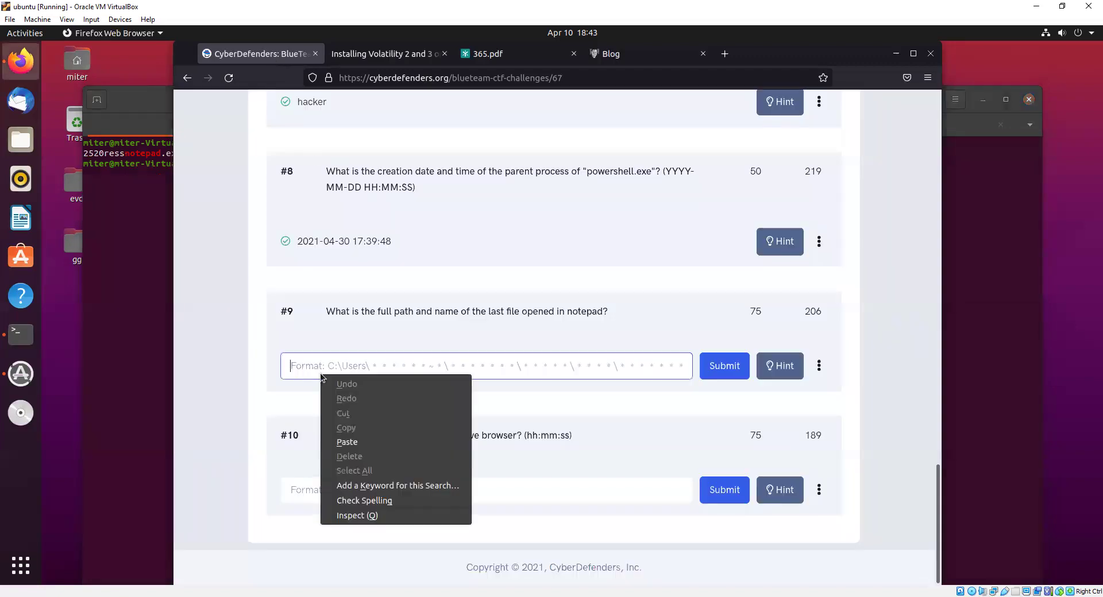
pyautogui.click(342, 441)
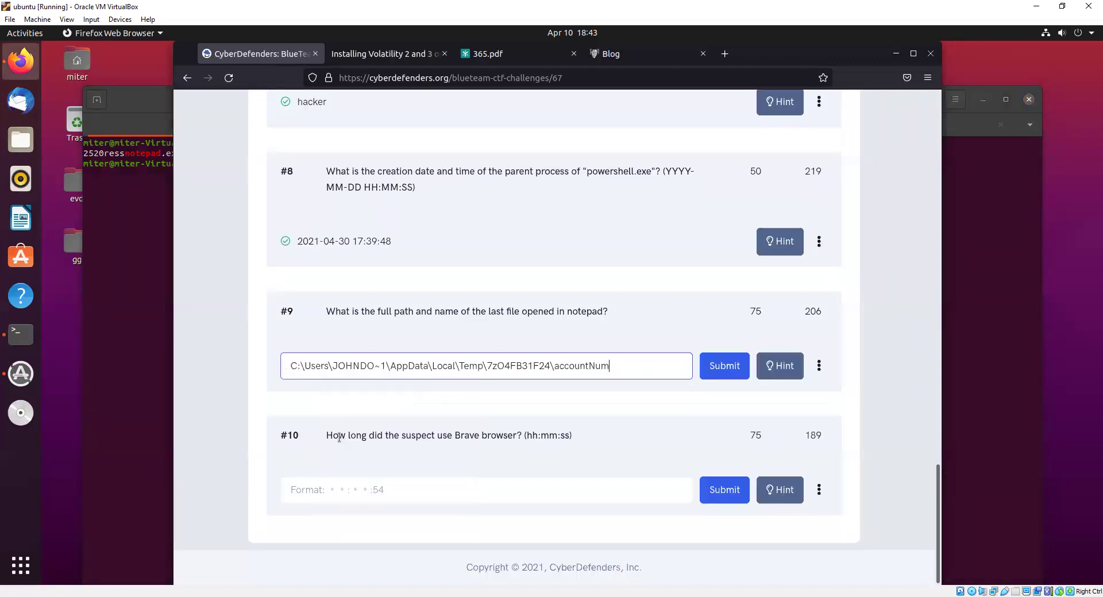
pyautogui.press('Return')
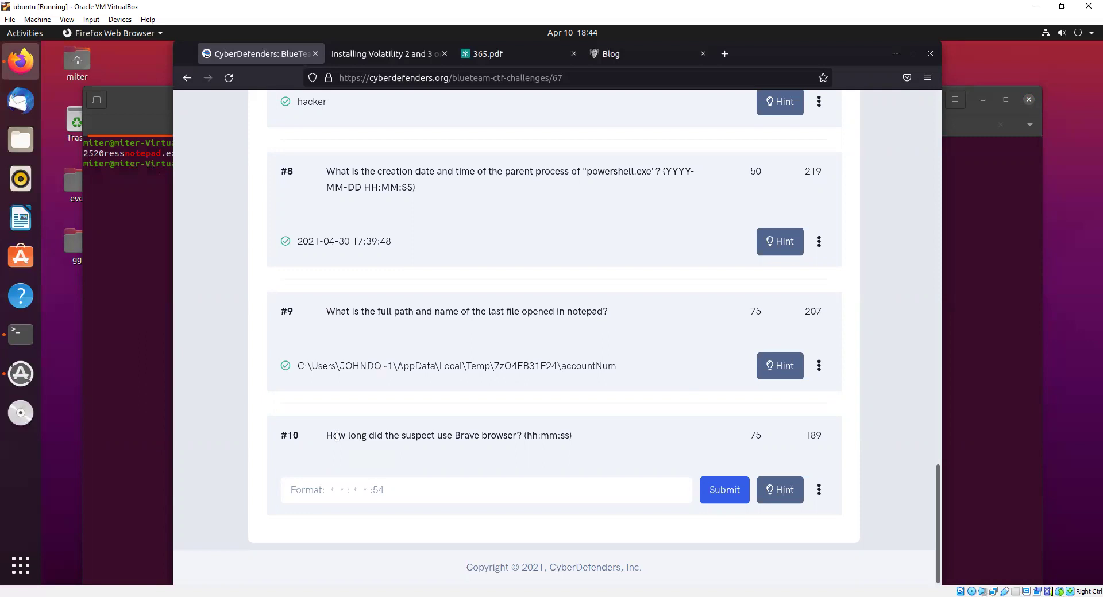
# - Display Volatility's help with vol -h and copy the plugin name windows.registry.userassist from the plugin list
pyautogui.click(145, 281)
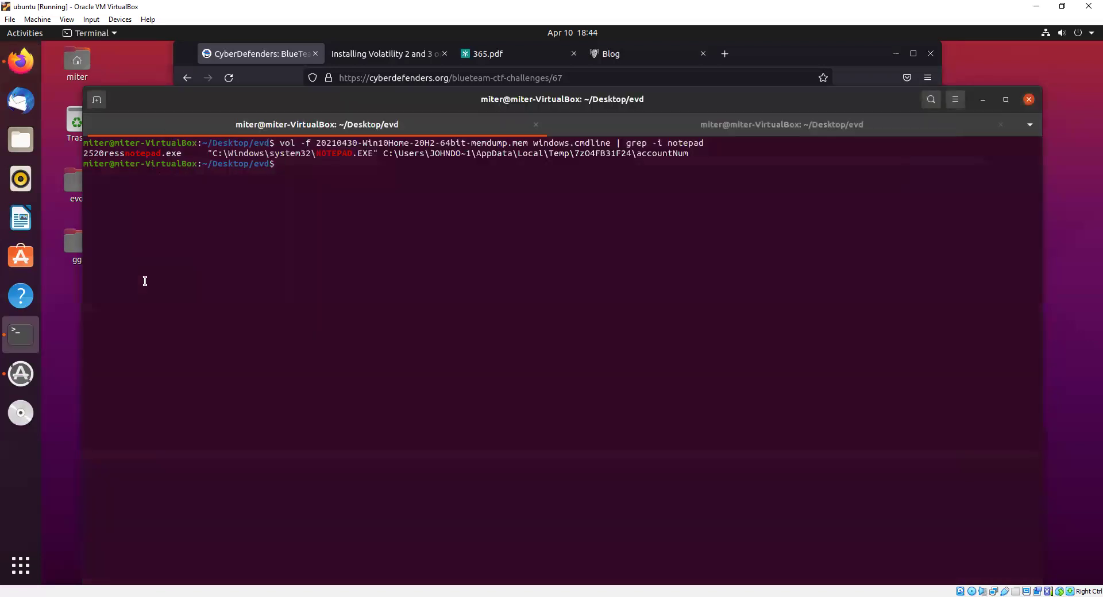
pyautogui.write('vol -h')
pyautogui.press('Return')
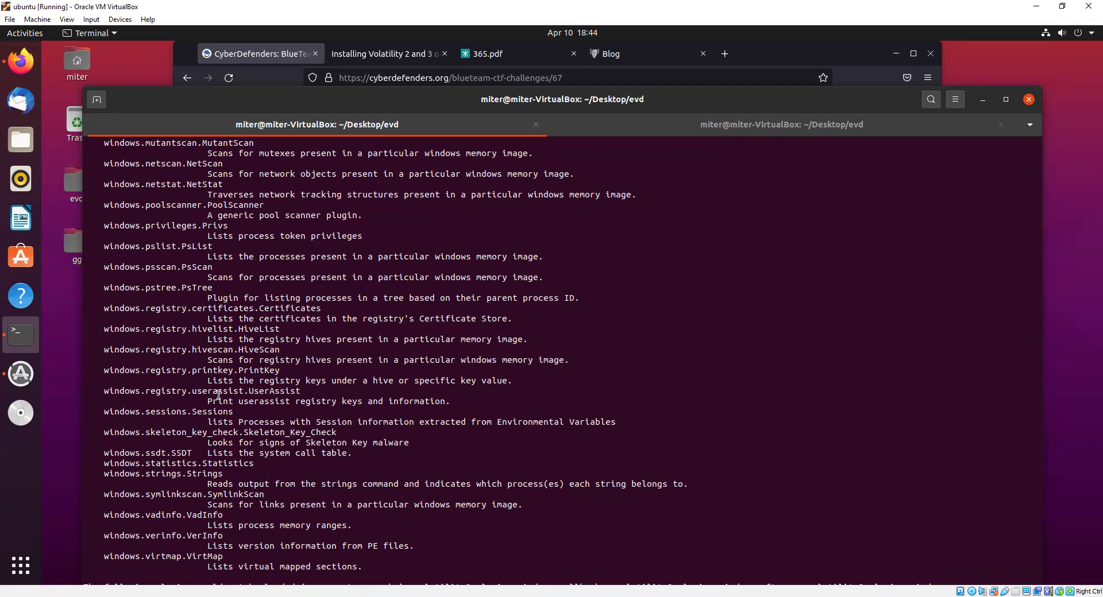
pyautogui.moveTo(243, 391); pyautogui.dragTo(103, 392)
pyautogui.rightClick(112, 394)
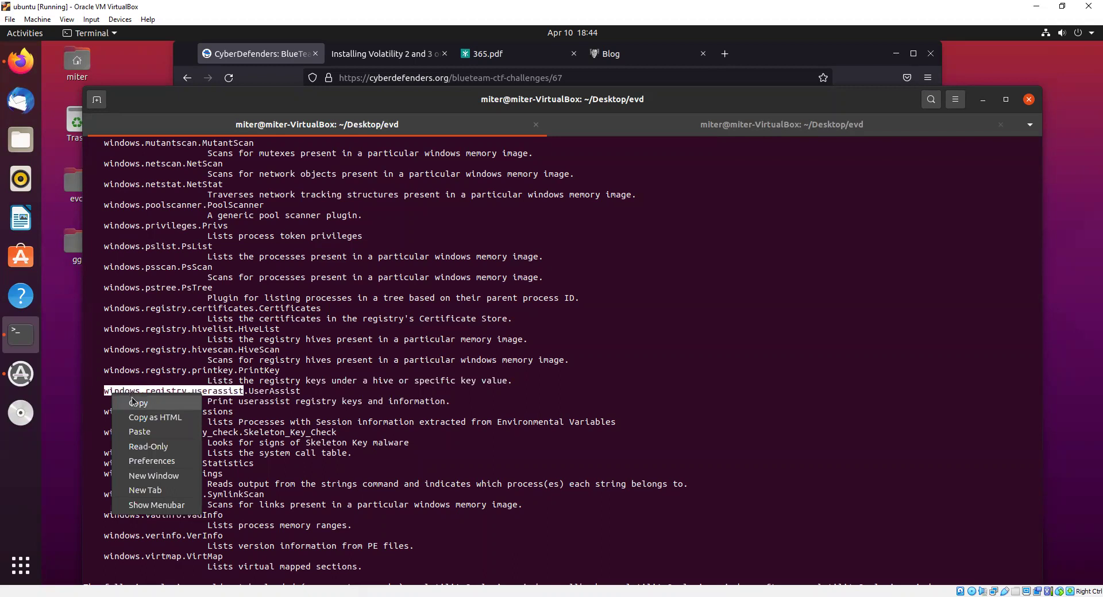
pyautogui.click(134, 403)
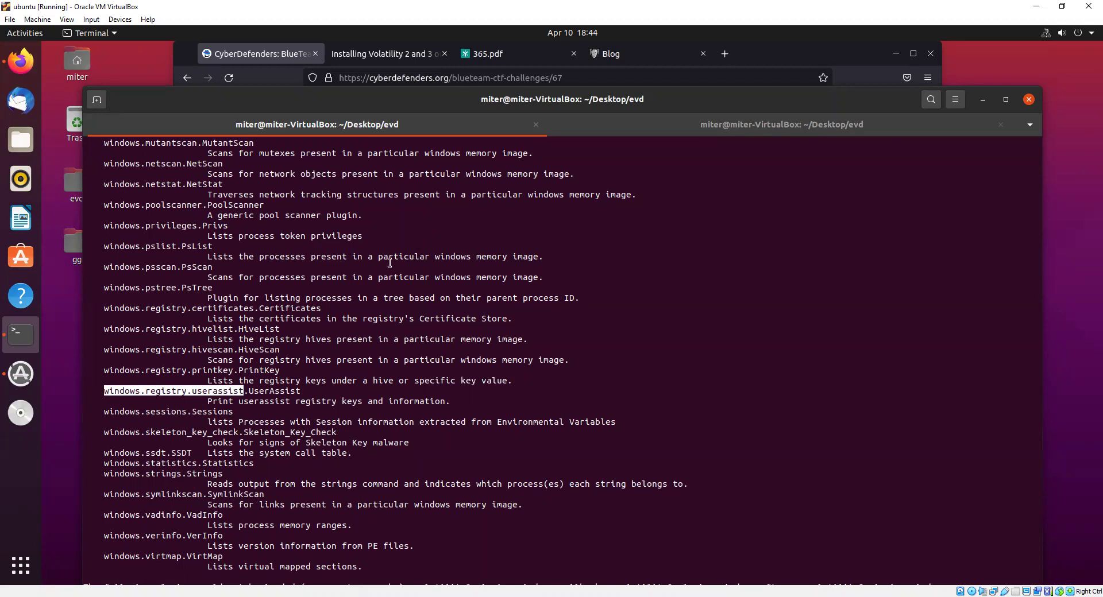
# - Clear the terminal and replace cmdline and the notepad filter in the previous command with the copied windows.registry.userassist
pyautogui.hotkey('ctrl', 'l')
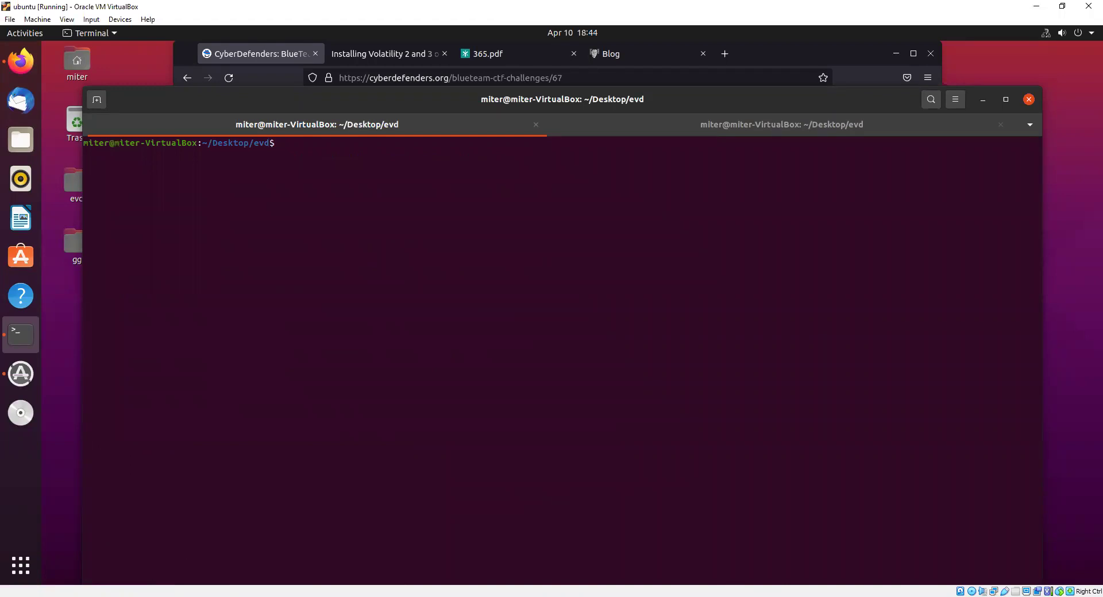
pyautogui.write('vol -f')
pyautogui.hotkey('ctrl', 'shift', 'v')
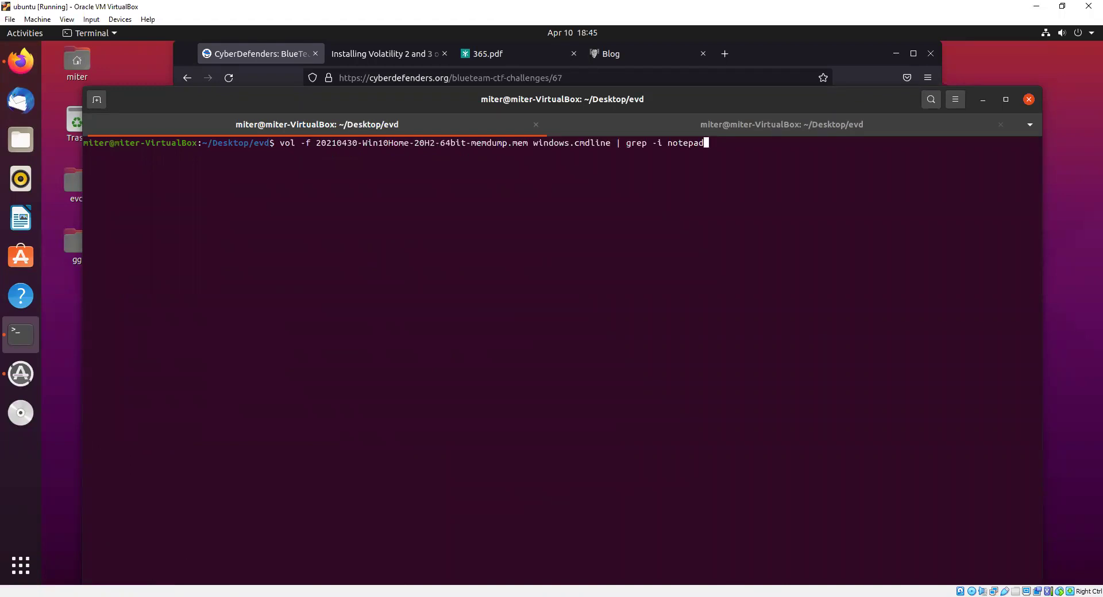
pyautogui.press('BackSpace')
pyautogui.press('BackSpace')
pyautogui.press('BackSpace')
pyautogui.press('BackSpace')
pyautogui.press('BackSpace')
pyautogui.press('BackSpace')
pyautogui.press('BackSpace')
pyautogui.press('BackSpace')
pyautogui.press('BackSpace')
pyautogui.press('BackSpace')
pyautogui.press('BackSpace')
pyautogui.press('BackSpace')
pyautogui.press('BackSpace')
pyautogui.press('BackSpace')
pyautogui.press('BackSpace')
pyautogui.press('BackSpace')
pyautogui.press('BackSpace')
pyautogui.press('BackSpace')
pyautogui.press('BackSpace')
pyautogui.press('BackSpace')
pyautogui.press('BackSpace')
pyautogui.press('BackSpace')
pyautogui.press('BackSpace')
pyautogui.press('BackSpace')
pyautogui.press('BackSpace')
pyautogui.hotkey('ctrl', 'shift', 'v')
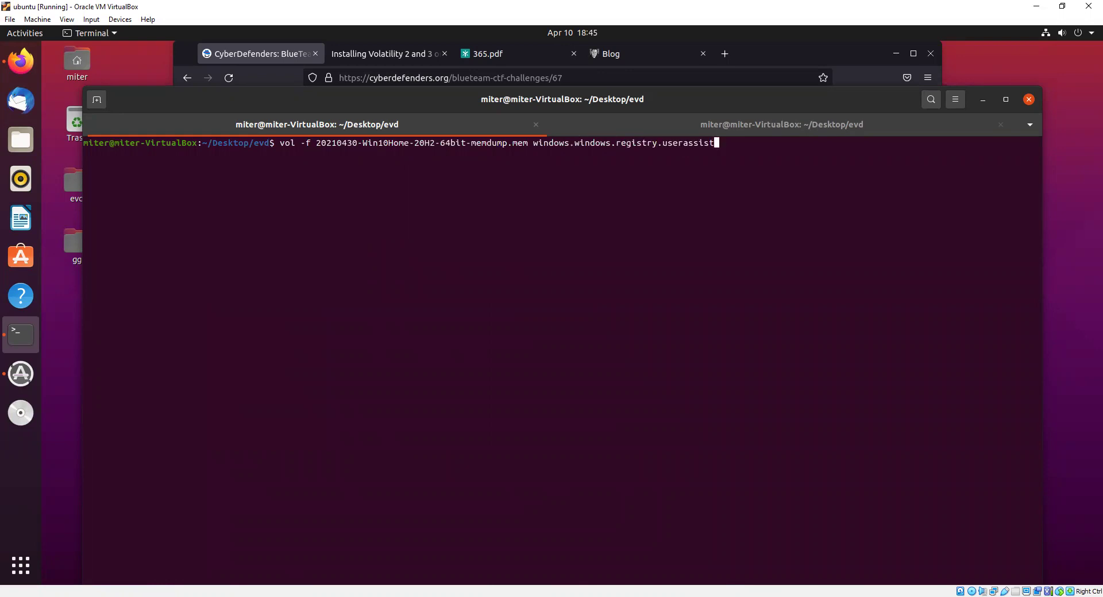
# - Remove the duplicated windows. prefix from the command and run windows.registry.userassist on the memory image
pyautogui.press('Left')
pyautogui.press('Left')
pyautogui.press('Left')
pyautogui.press('Left')
pyautogui.press('Left')
pyautogui.press('Left')
pyautogui.press('Left')
pyautogui.press('Left')
pyautogui.press('Left')
pyautogui.press('Left')
pyautogui.press('Left')
pyautogui.press('Left')
pyautogui.press('Left')
pyautogui.press('Left')
pyautogui.press('Left')
pyautogui.press('Left')
pyautogui.press('Left')
pyautogui.press('Left')
pyautogui.press('Left')
pyautogui.press('Left')
pyautogui.press('BackSpace')
pyautogui.press('BackSpace')
pyautogui.press('BackSpace')
pyautogui.press('BackSpace')
pyautogui.press('BackSpace')
pyautogui.press('BackSpace')
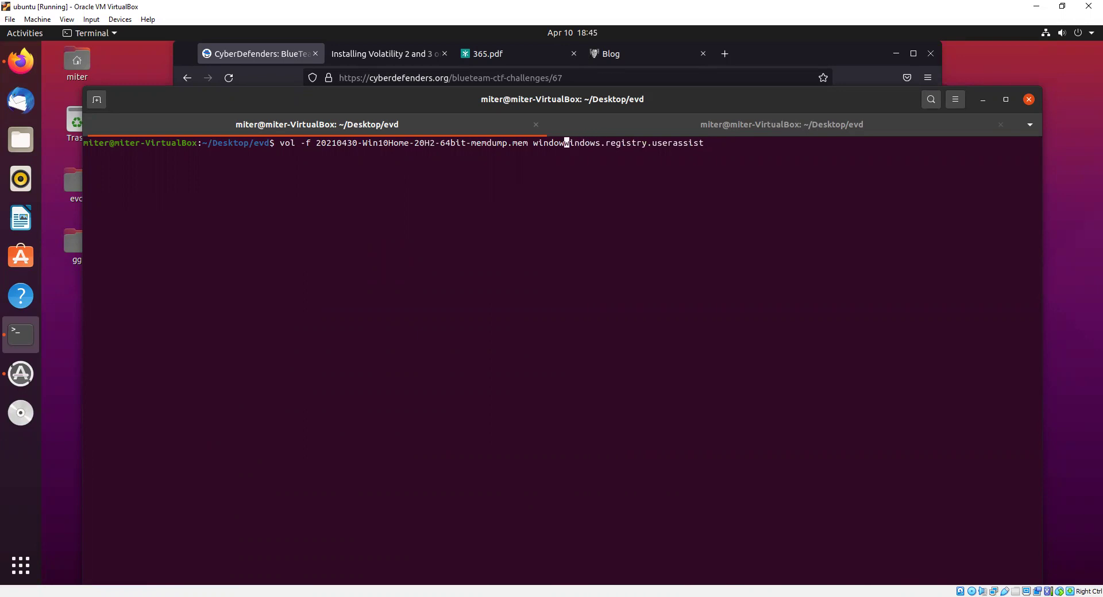
pyautogui.press('BackSpace')
pyautogui.press('BackSpace')
pyautogui.press('Right')
pyautogui.press('Right')
pyautogui.press('Right')
pyautogui.press('Right')
pyautogui.press('Right')
pyautogui.press('Right')
pyautogui.press('Return')
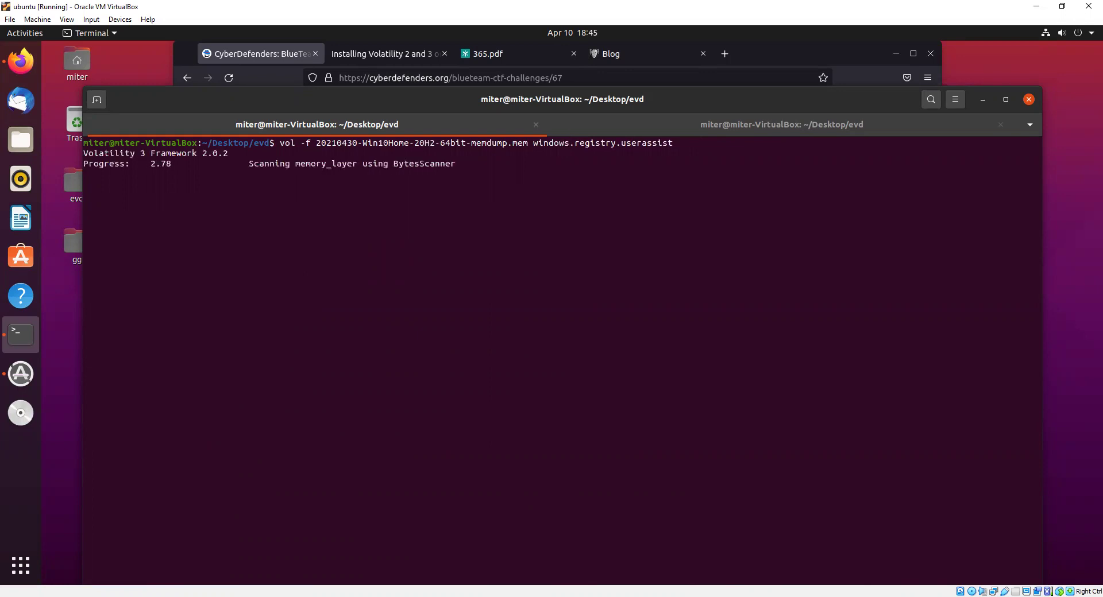